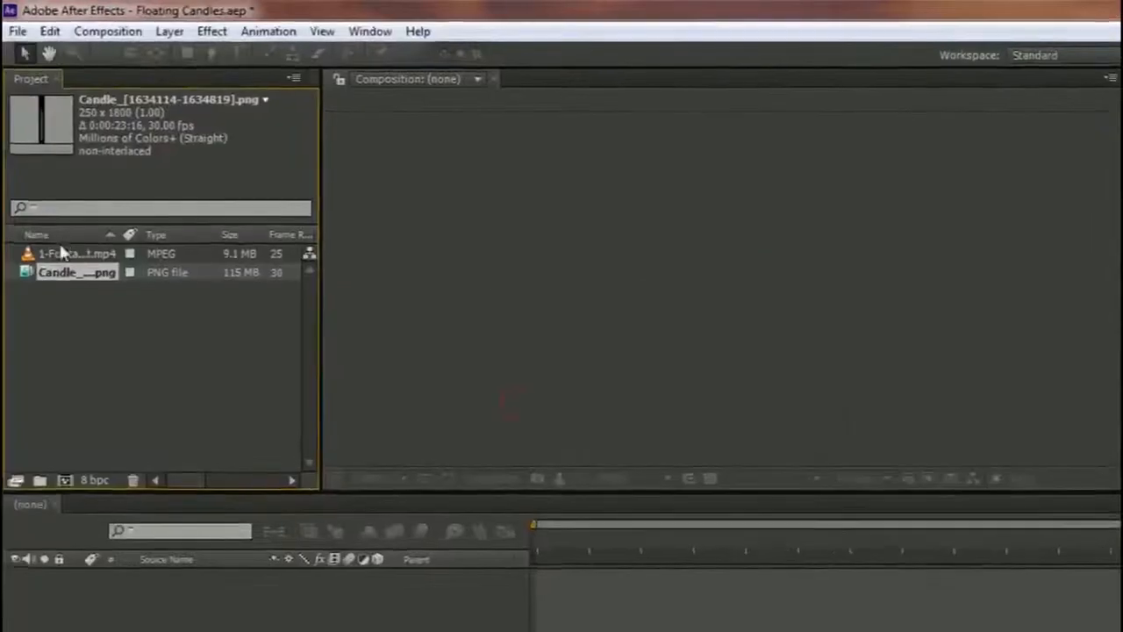
- Create a composition from the 1-Footage-Edit.mp4 clip and play it back
left_click(49, 256)
left_click_drag(49, 257, 64, 475)
left_click_drag(652, 548, 535, 539)
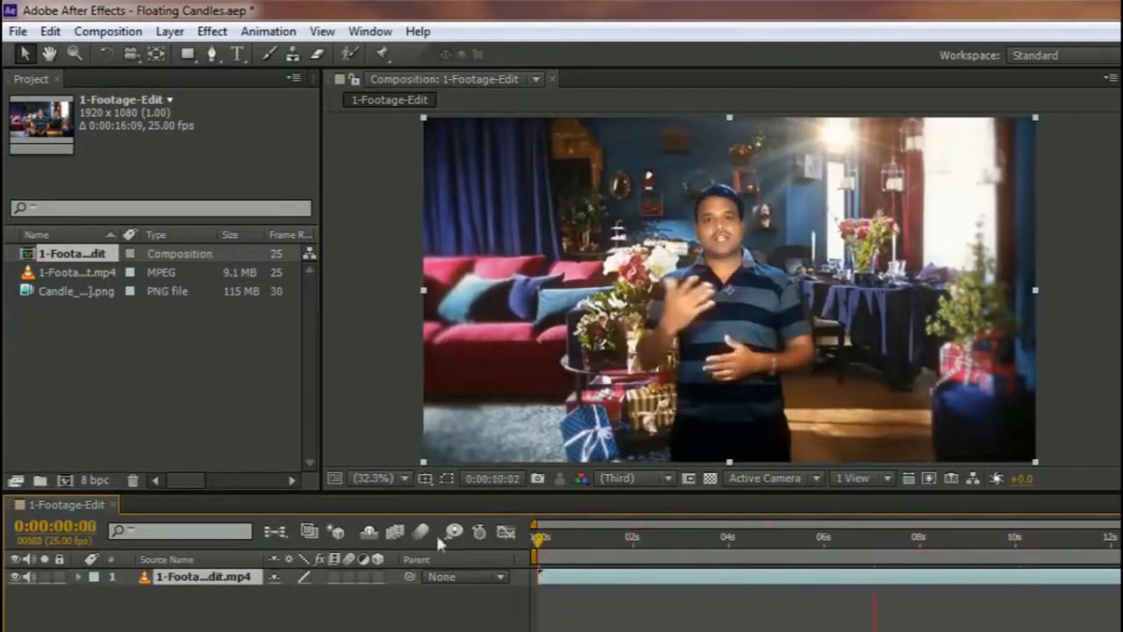
- Add a two-node camera layer to the composition with the 24mm preset
left_click(170, 31)
mouse_move(309, 55)
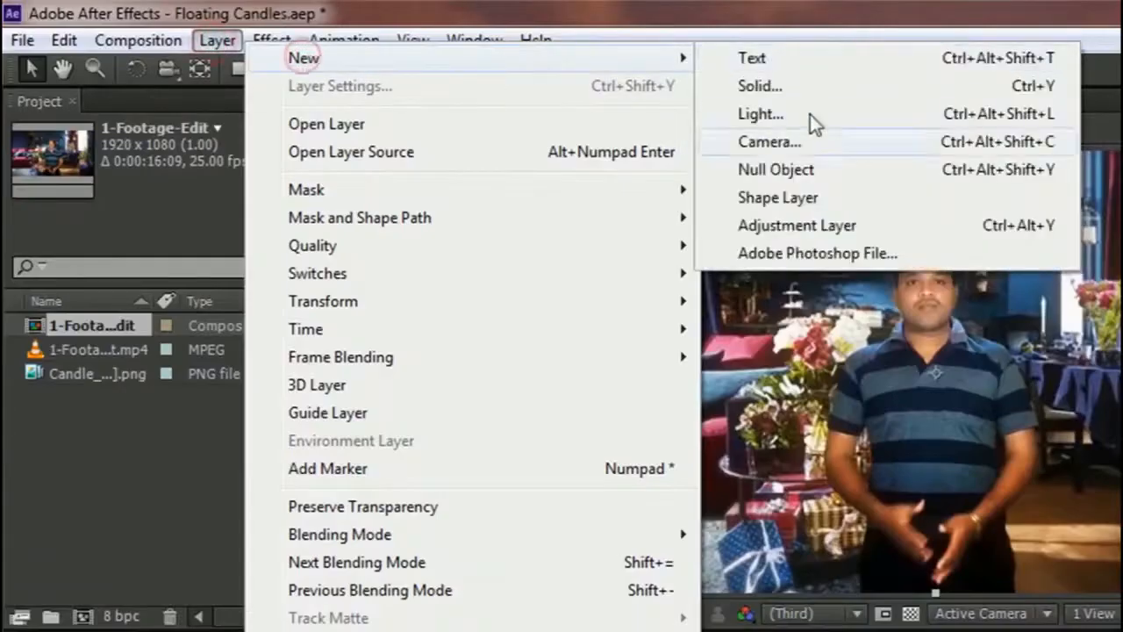
left_click(773, 143)
left_click(994, 280)
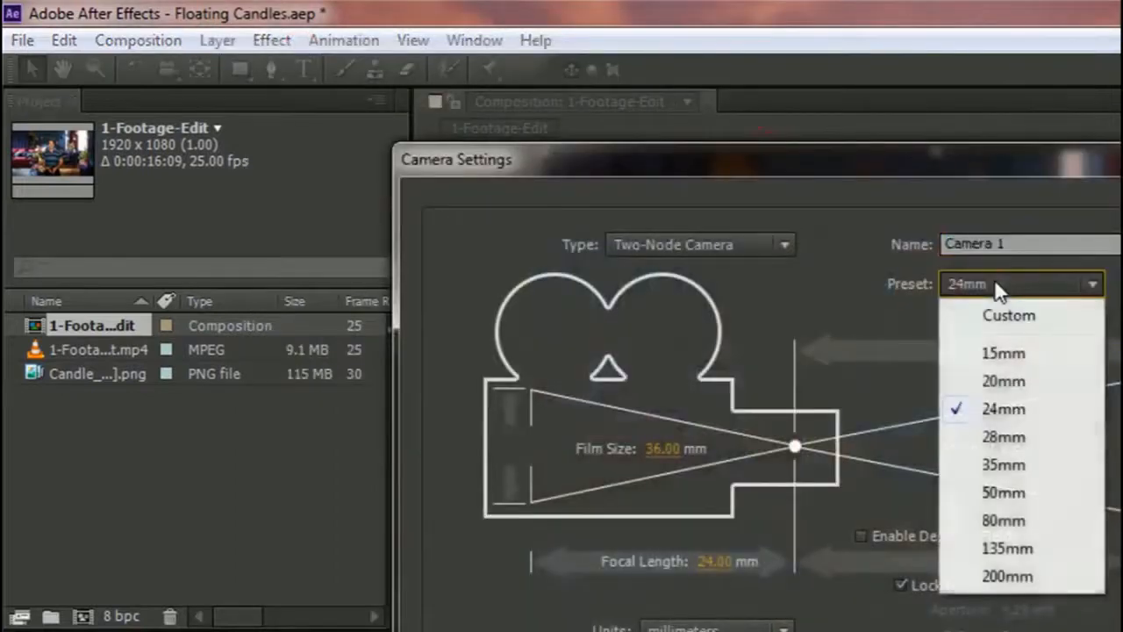
left_click(1003, 406)
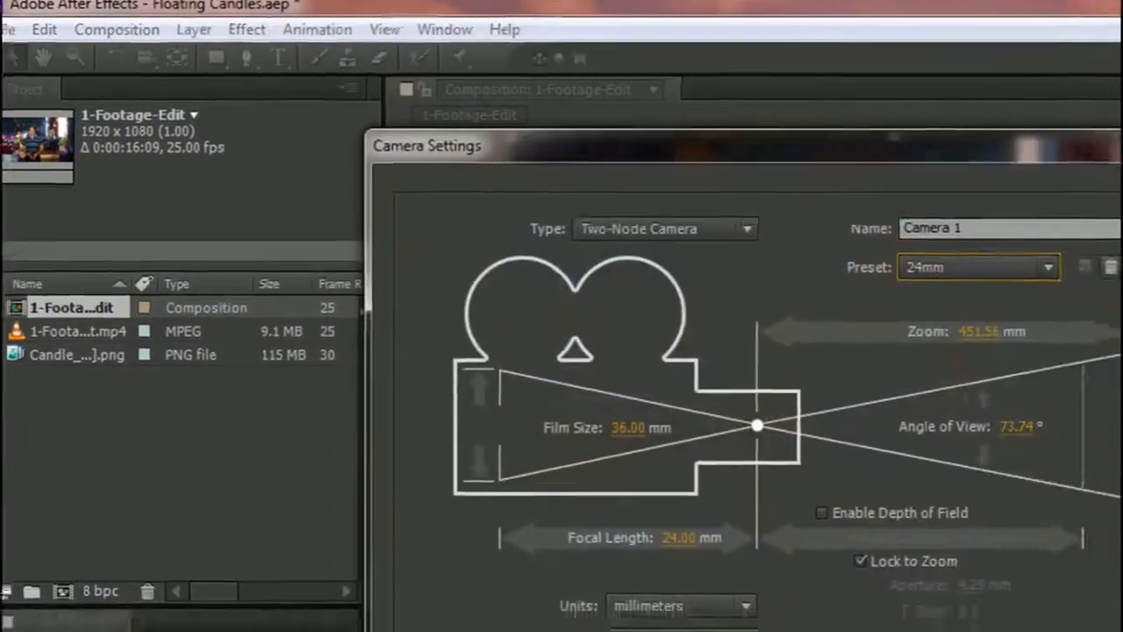
left_click(723, 499)
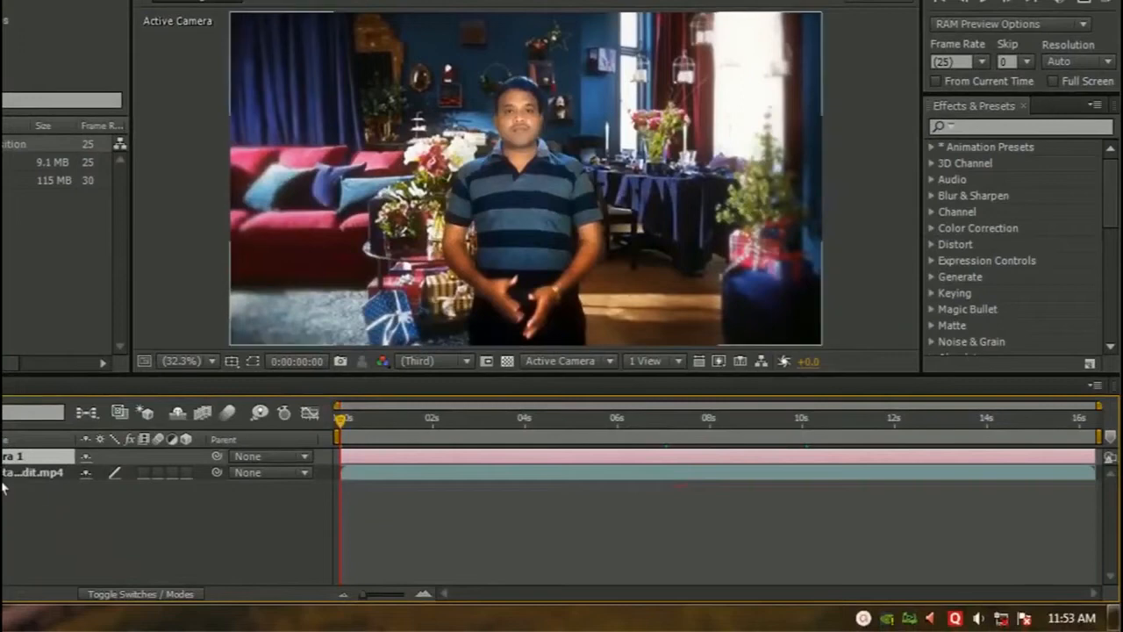
- Turn the footage layer in the timeline into a 3D layer
left_click(22, 472)
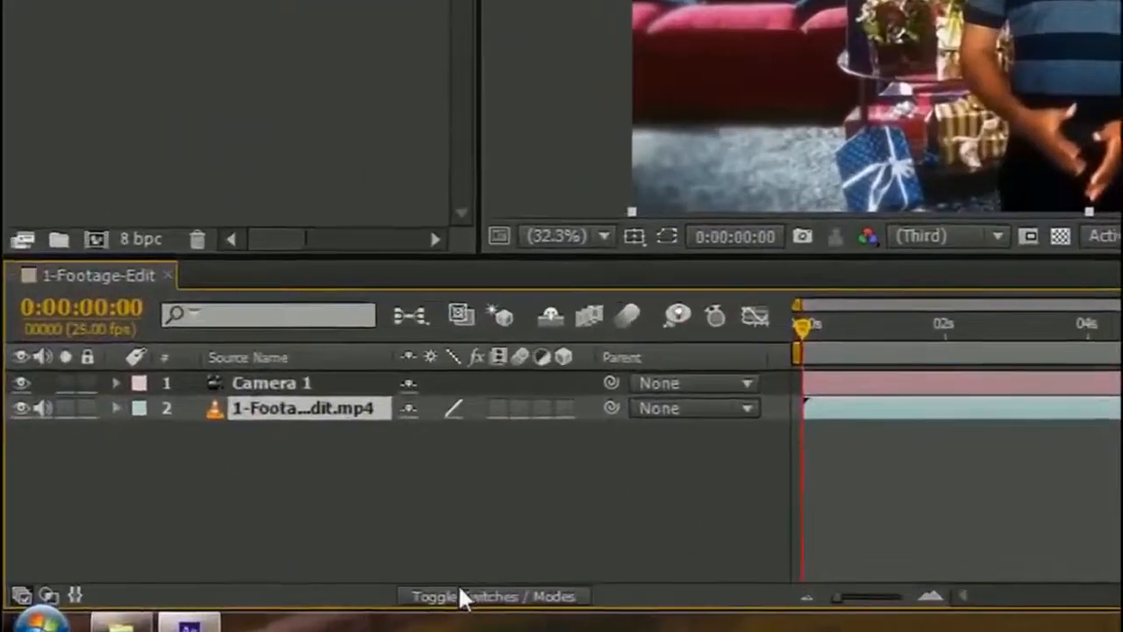
left_click(254, 599)
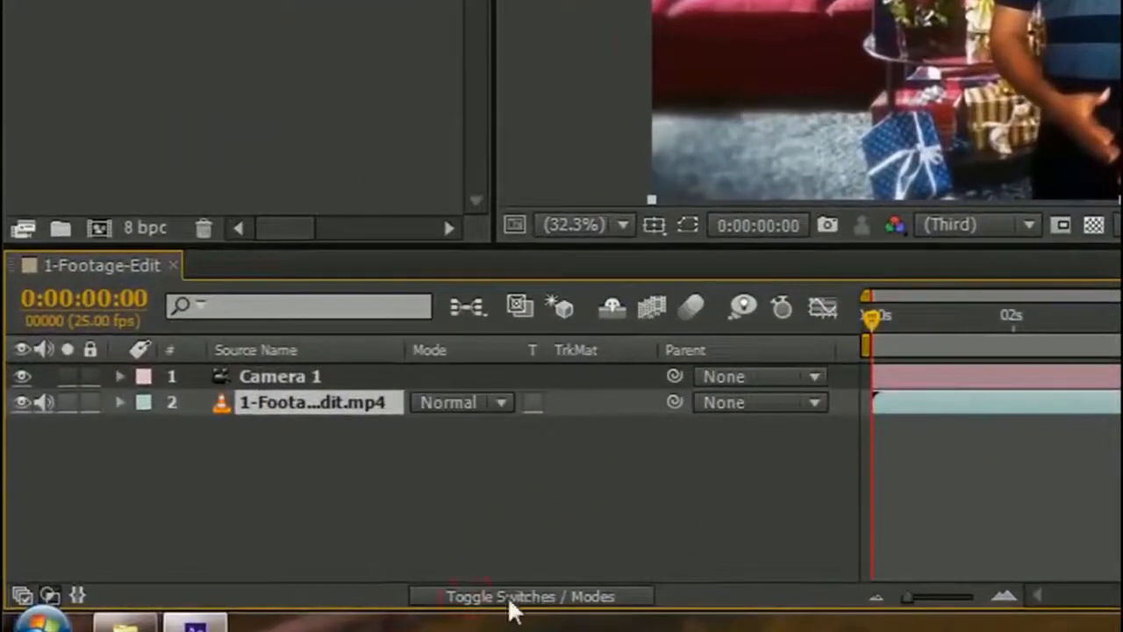
left_click(509, 600)
key("F4")
key("F4")
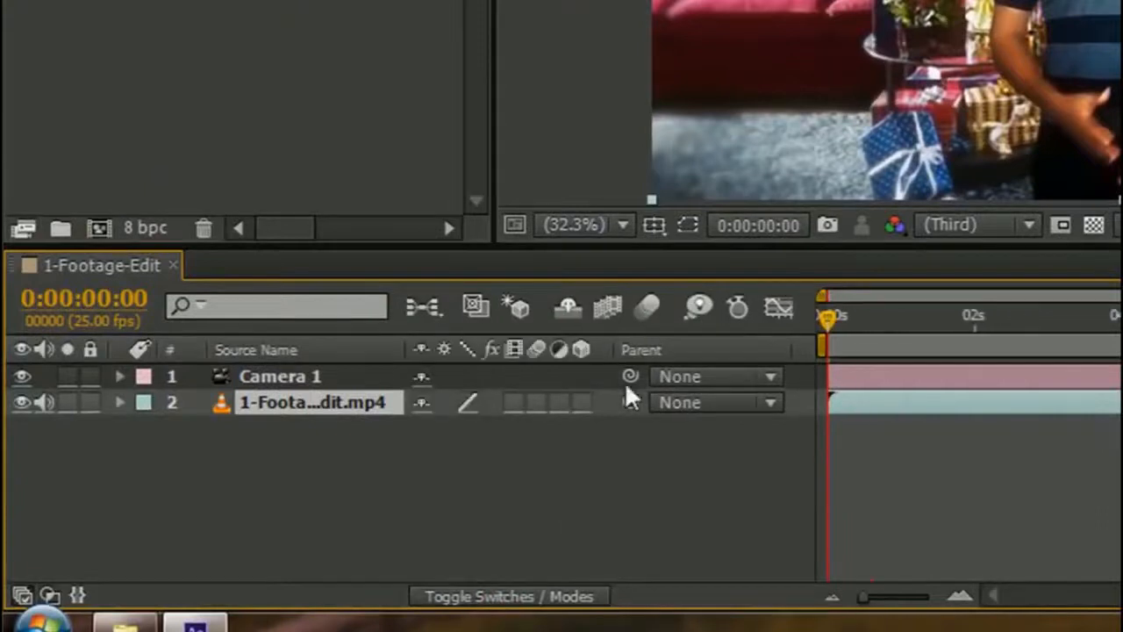
left_click(581, 403)
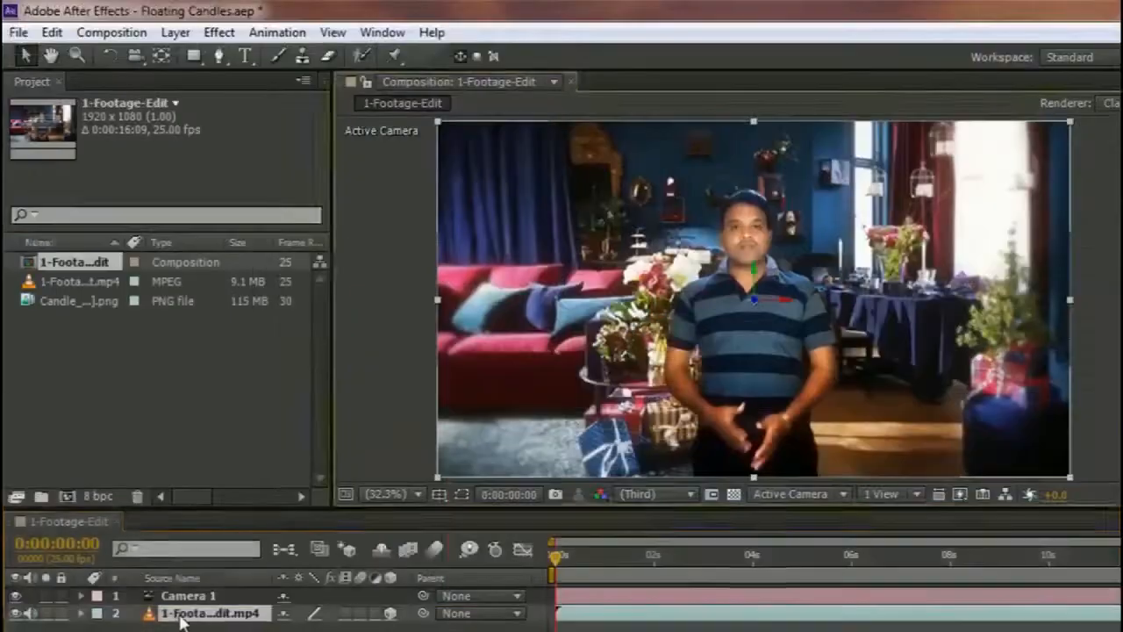
- Push the footage layer back from the camera by setting its Z position to 7000
key("p")
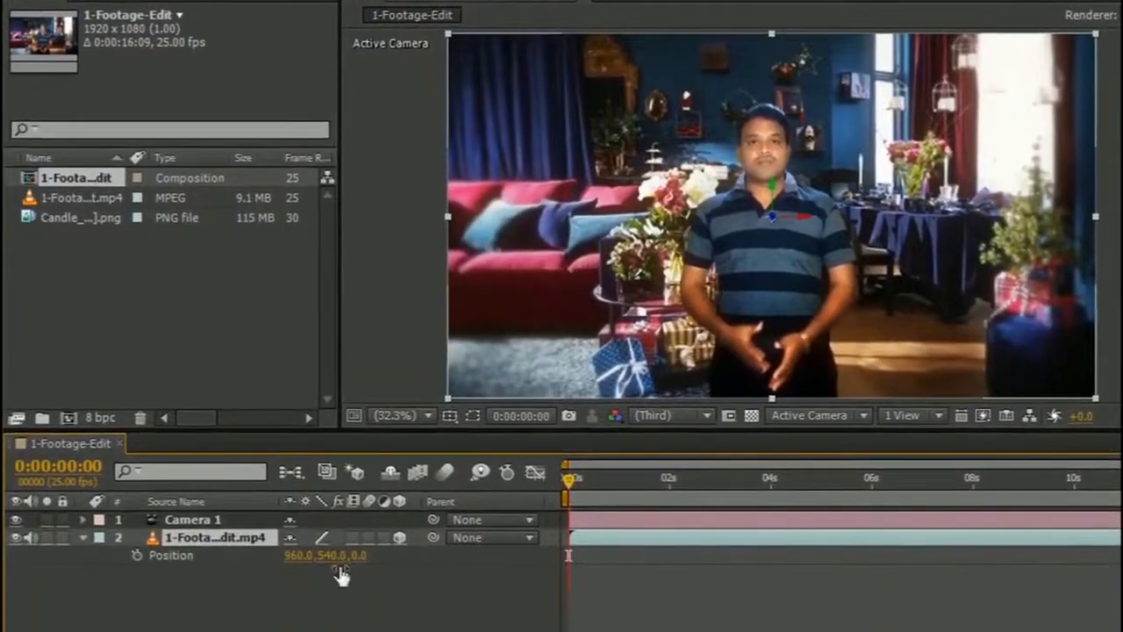
left_click_drag(361, 558, 462, 569)
left_click_drag(363, 564, 664, 602)
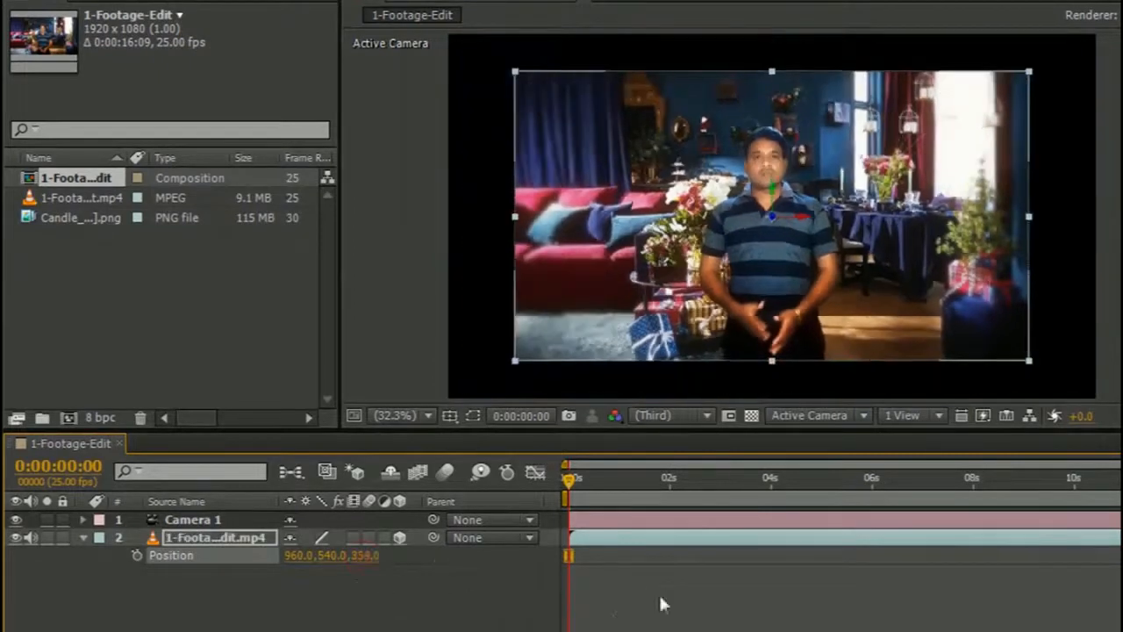
left_click(366, 555)
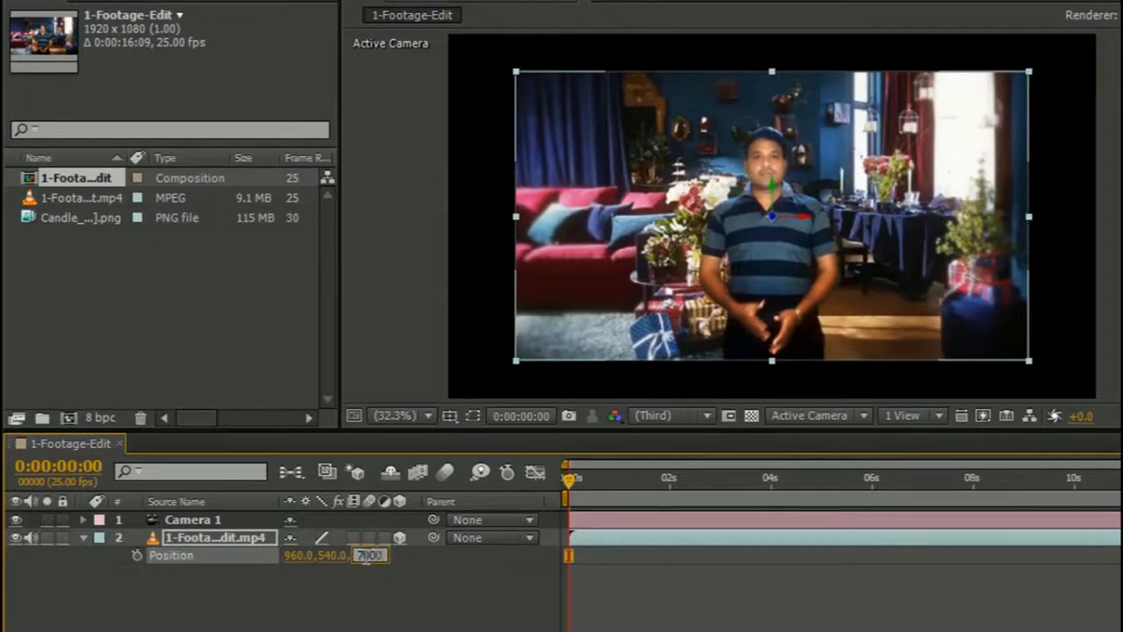
key("Return")
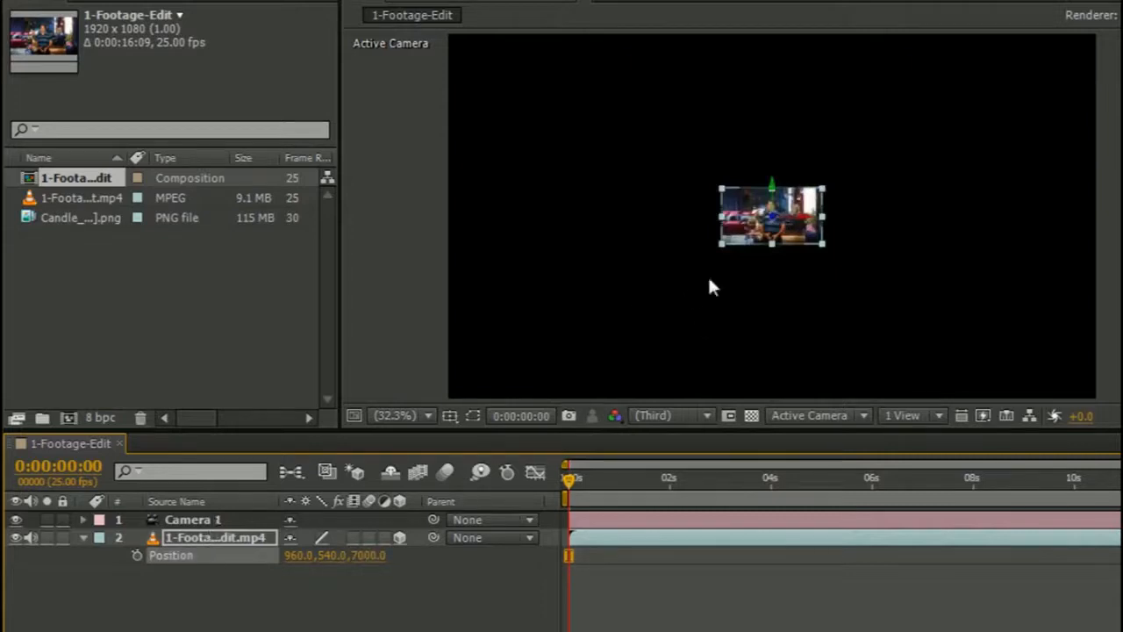
- Scale the footage layer uniformly to 650% so it fills the frame again, and collapse its properties
left_click_drag(723, 244, 545, 374)
key("ctrl+z")
left_click(209, 537)
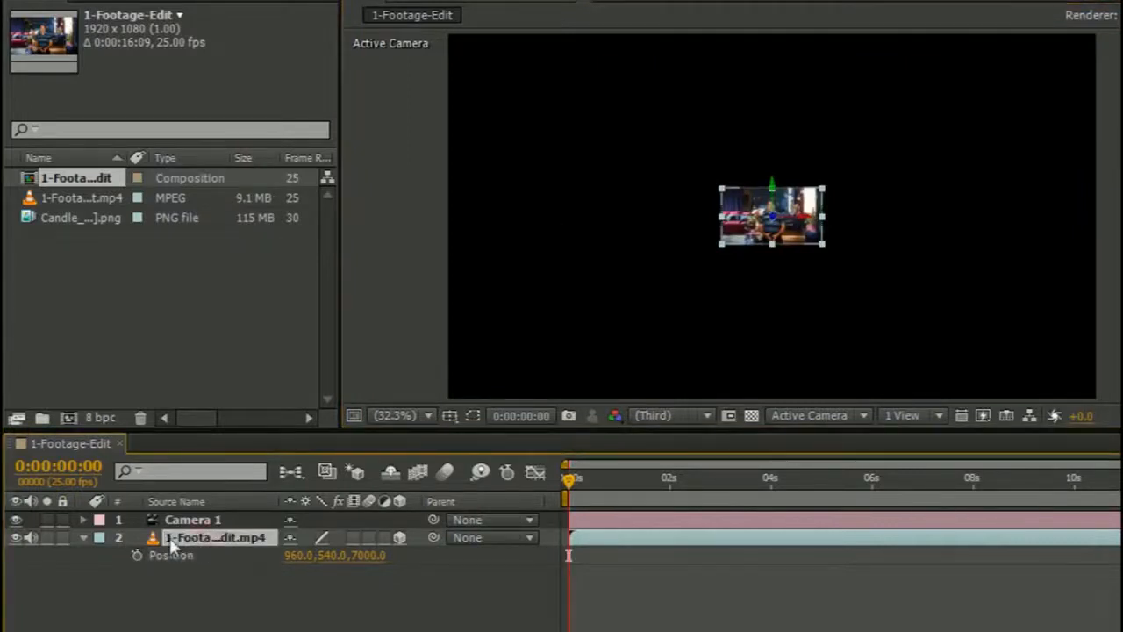
key("s")
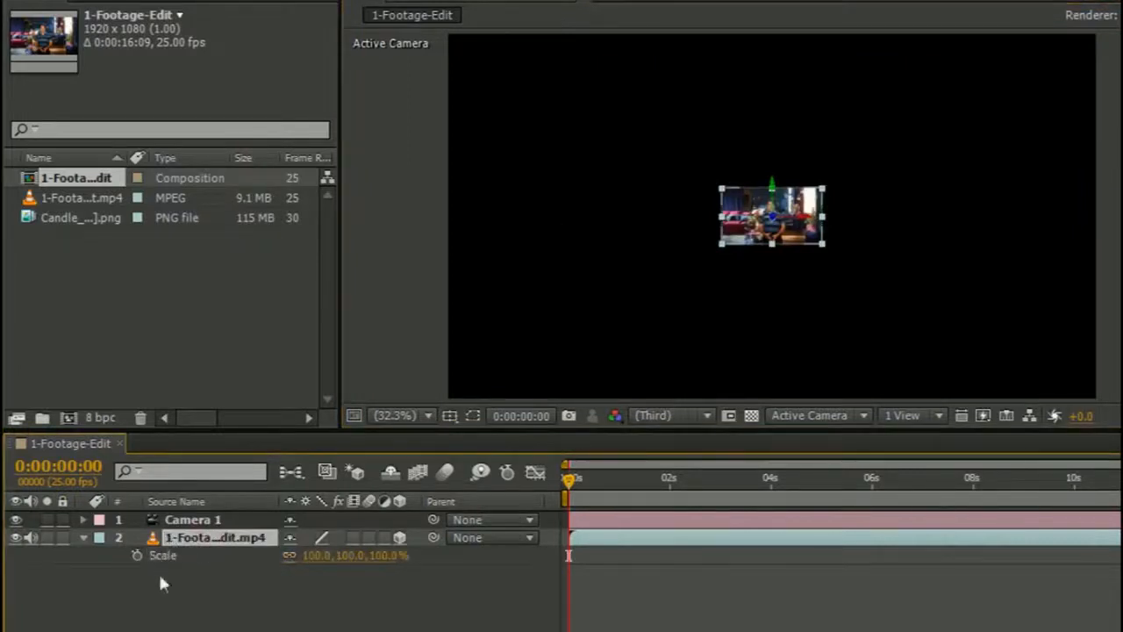
mouse_move(380, 559)
left_mouse_down()
mouse_move(405, 570)
mouse_move(388, 558)
mouse_move(397, 569)
mouse_move(385, 569)
left_mouse_up()
left_click(483, 593)
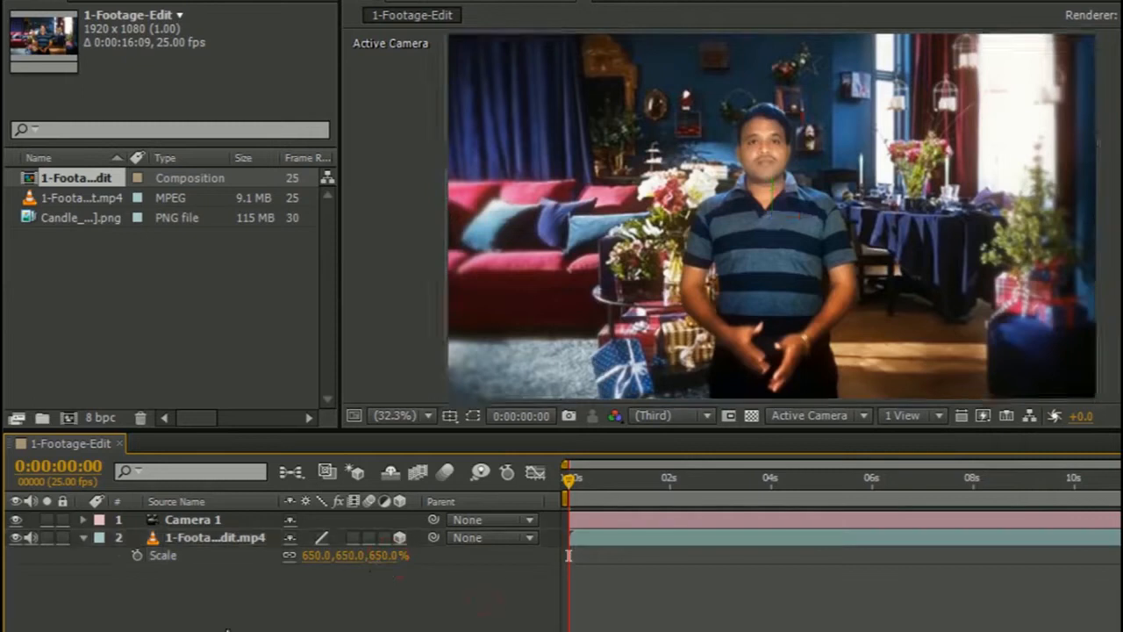
left_click(84, 535)
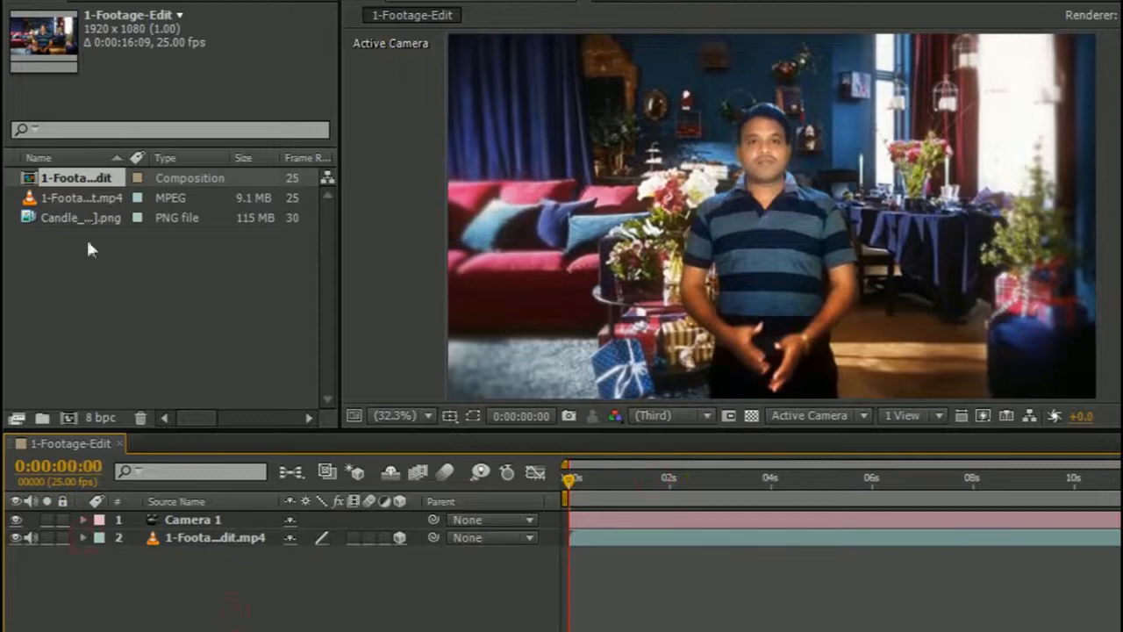
- Interpret the Candle PNG sequence at a frame rate of 25 frames per second
left_click(40, 220)
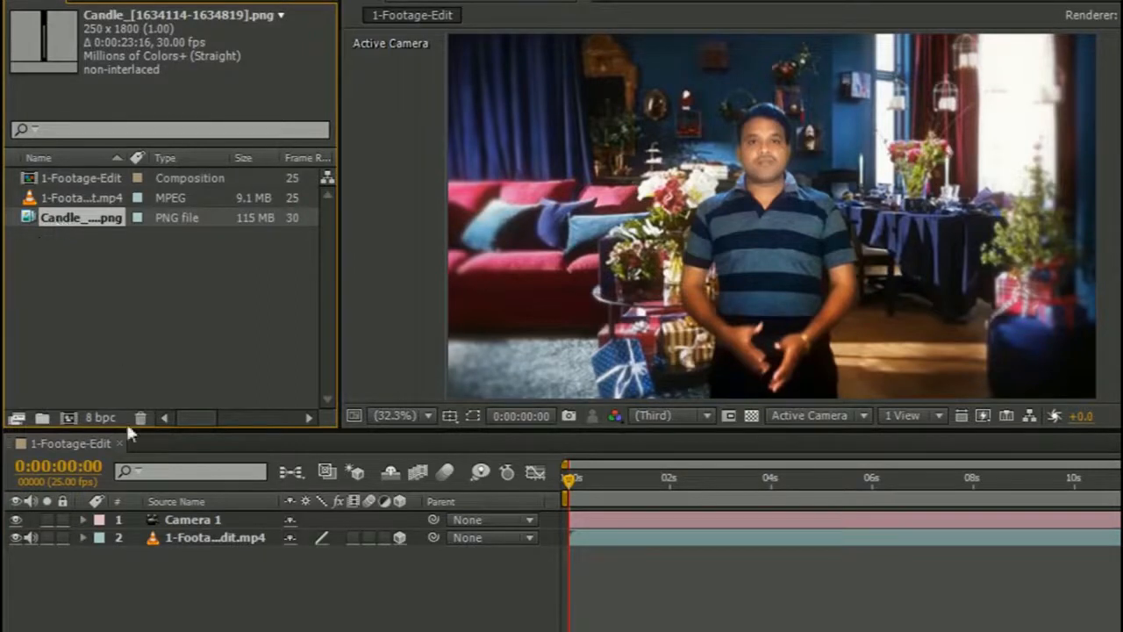
right_click(79, 219)
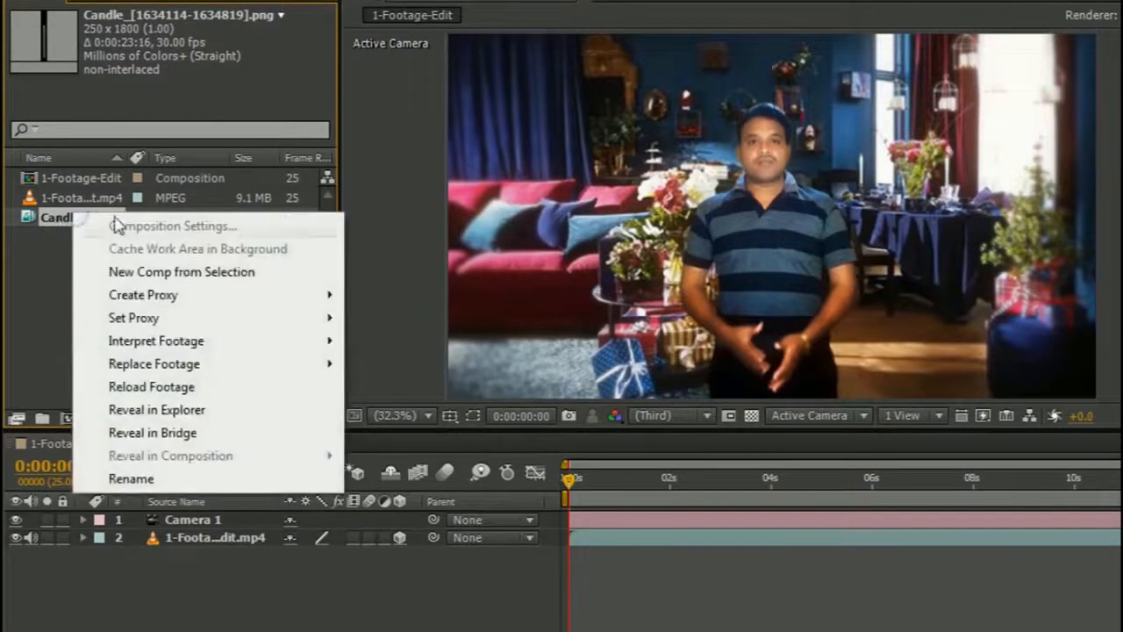
mouse_move(142, 351)
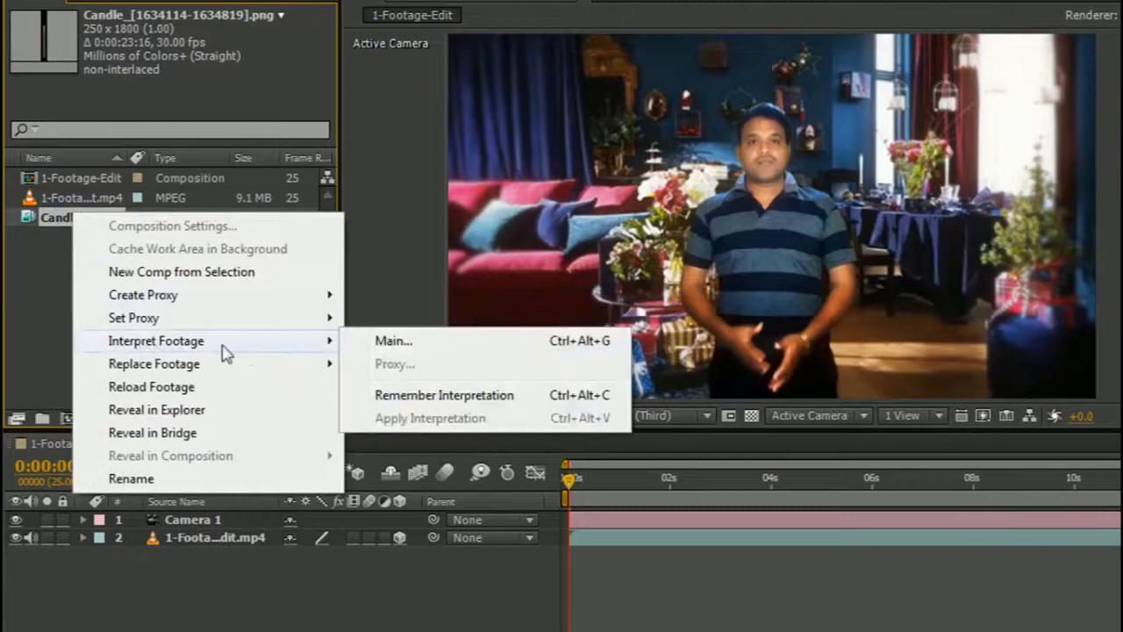
left_click(391, 341)
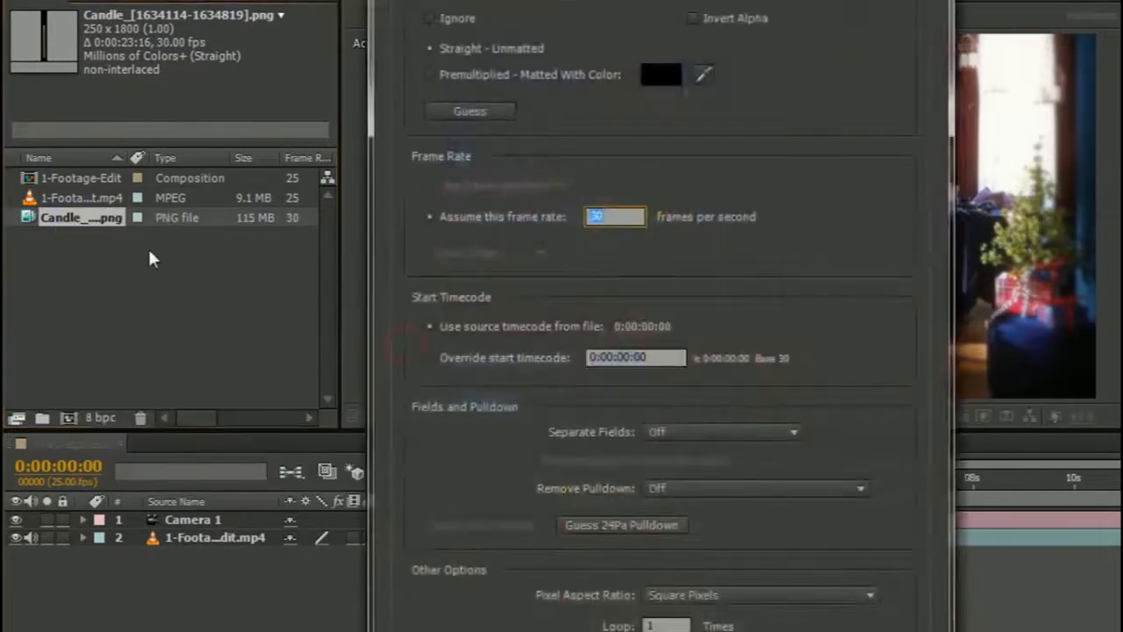
type("25")
key("Return")
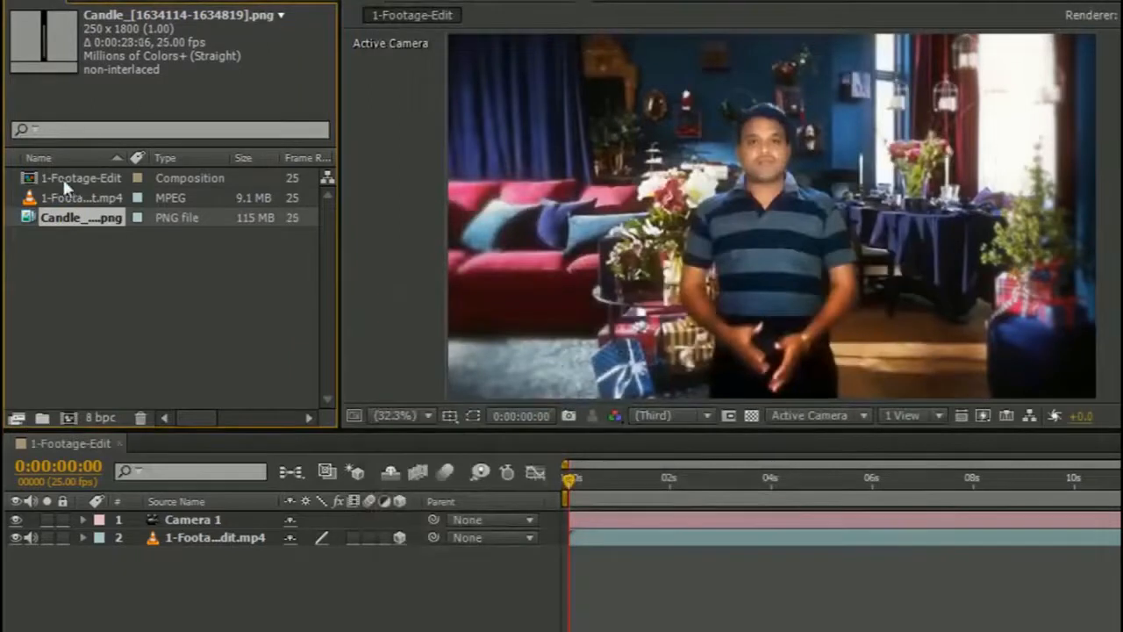
- Create a composition from the Candle PNG sequence and move the layer's anchor point down to the middle of the candle
left_click_drag(27, 215, 68, 418)
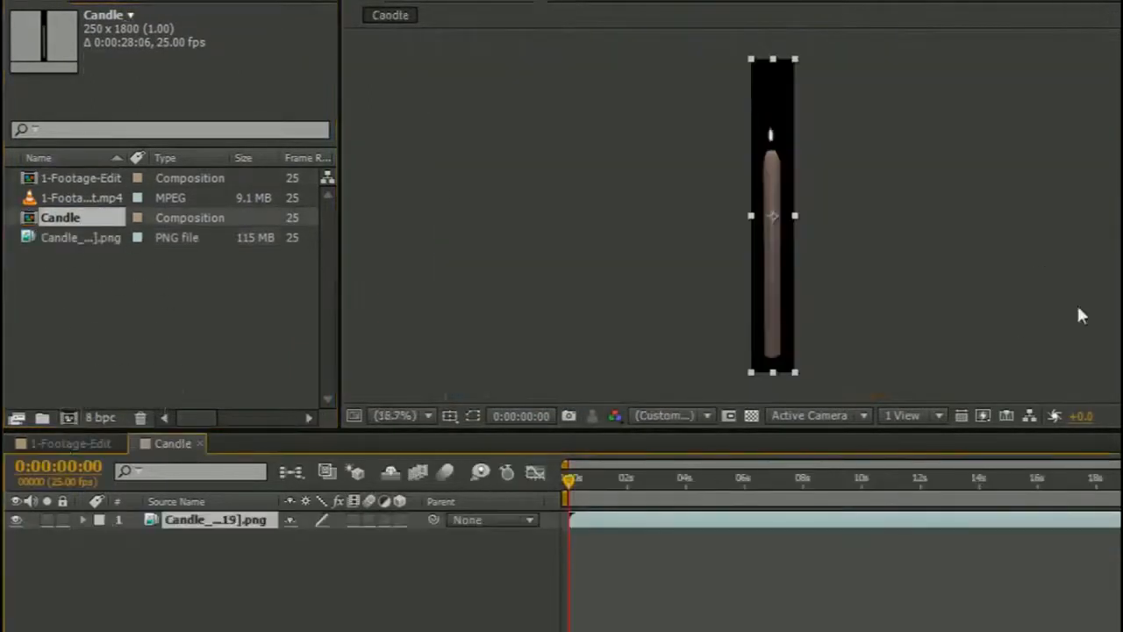
left_click_drag(620, 484, 479, 495)
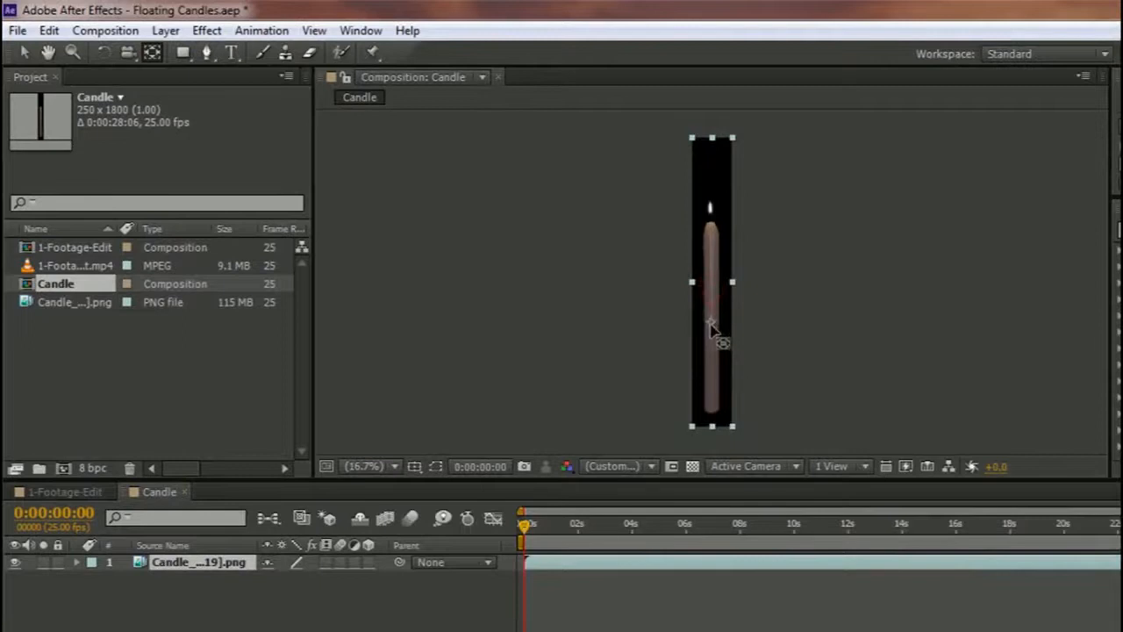
left_click(713, 329)
- Move the candle layer up to about 113, 942 so the candle sits vertically centred in its composition
left_click(31, 50)
left_click_drag(712, 284, 711, 284)
key("Right")
key("Up")
key("Up")
key("Up")
key("Up")
key("Up")
key("Up")
key("Up")
key("Up")
key("Up")
key("Up")
key("Up")
key("Up")
key("Up")
key("Up")
key("Up")
key("Up")
key("Up")
key("Up")
key("Up")
key("Up")
key("Up")
key("Up")
key("Up")
key("Up")
key("Up")
key("Up")
key("Up")
key("Up")
key("Up")
key("Up")
key("Up")
key("Down")
left_click(789, 614)
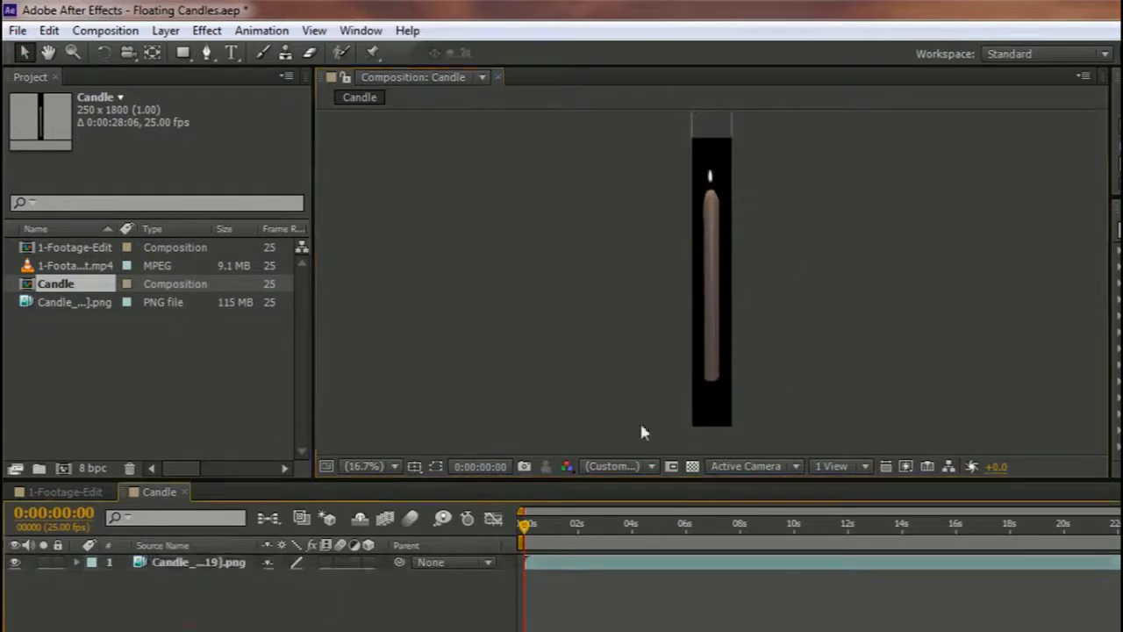
left_click(349, 469)
left_click(404, 140)
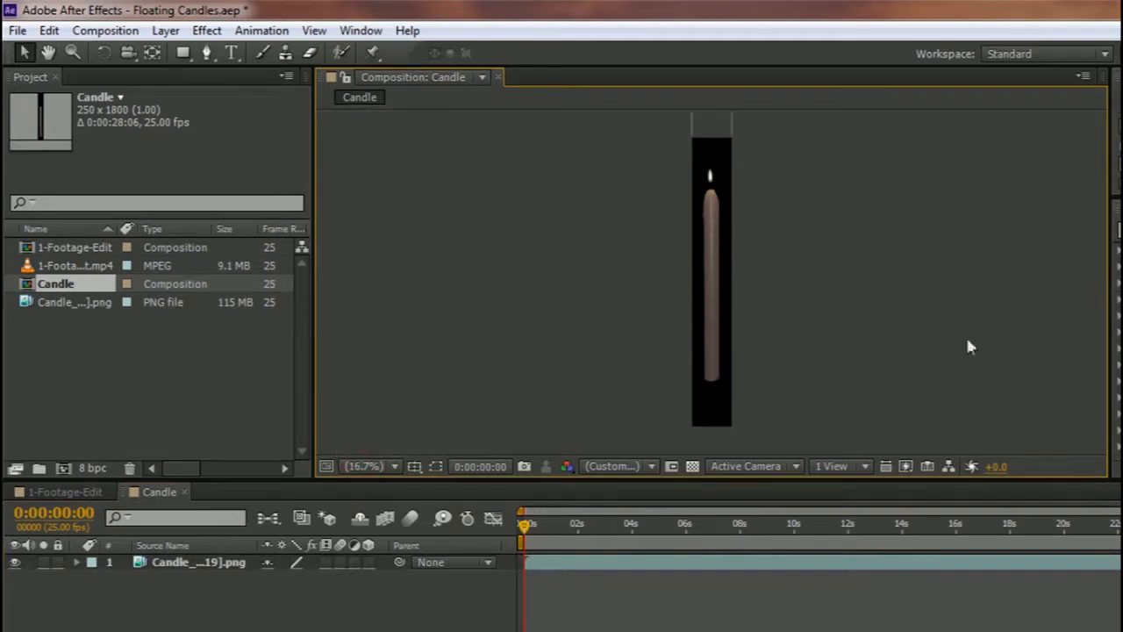
- Add the expression [value[0],wiggle(.5,400)[1]] to the candle layer's Position so it floats only vertically
left_click(213, 563)
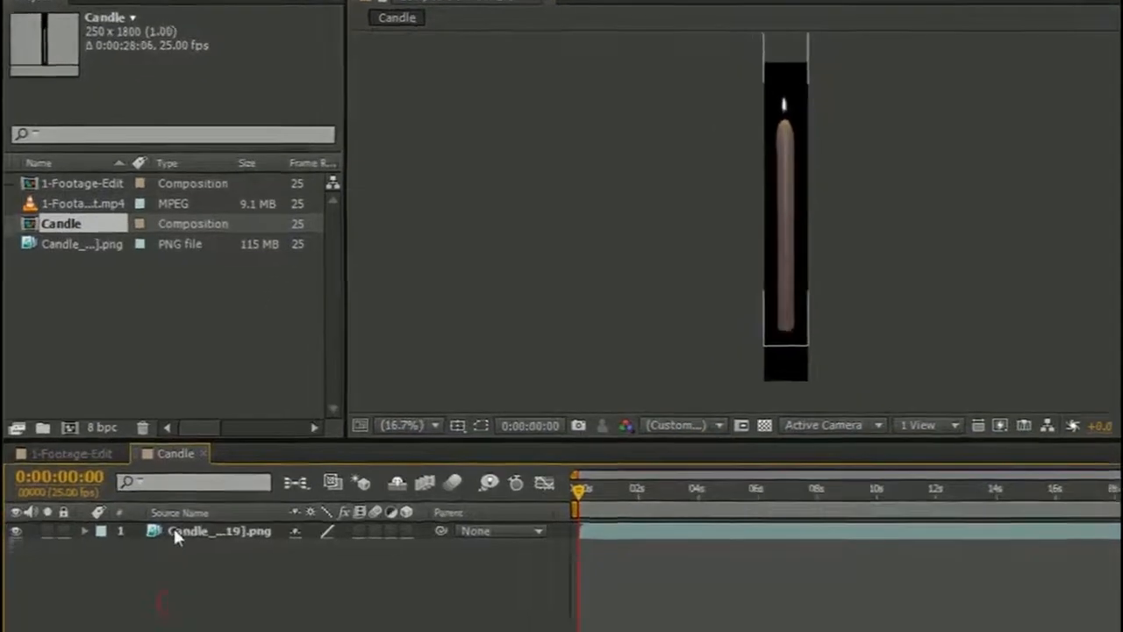
left_click(174, 530)
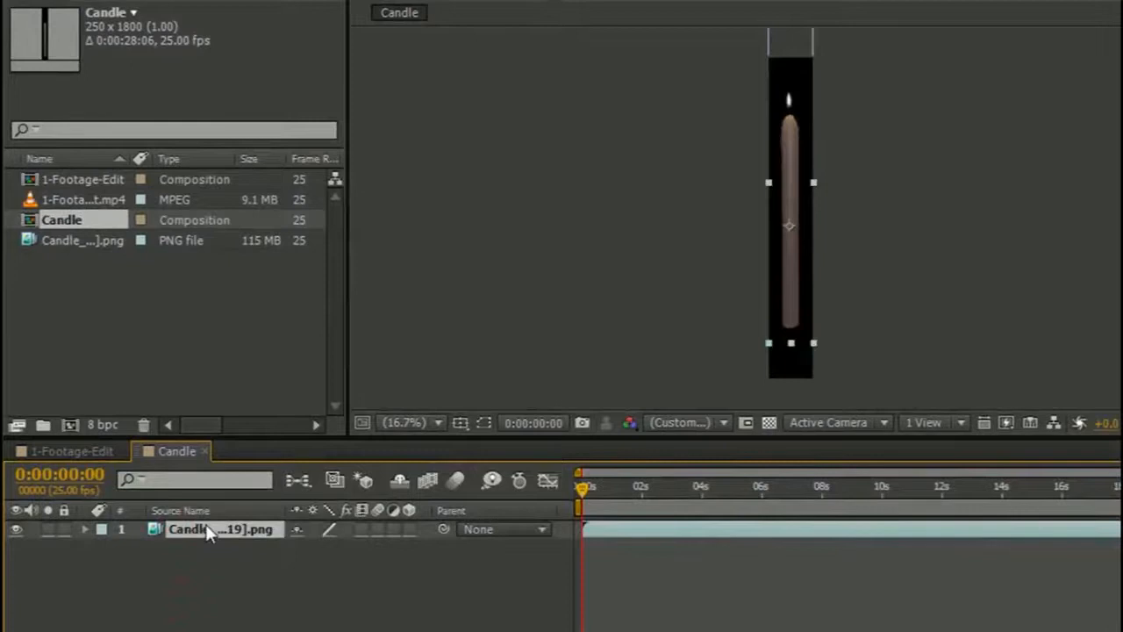
key("p")
key("KP_0")
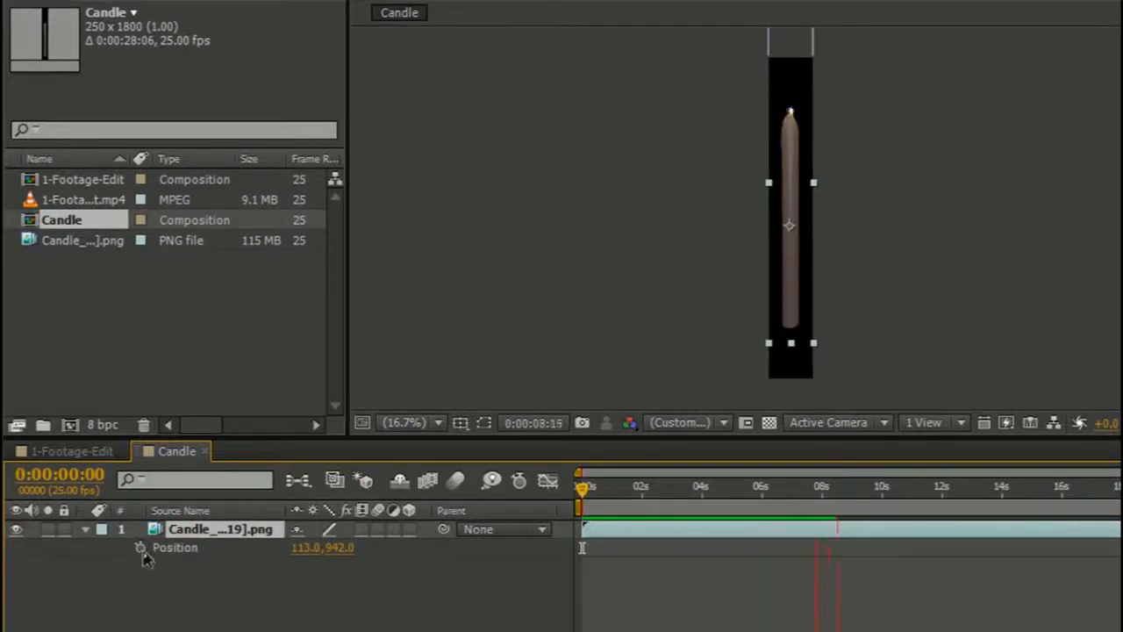
key("space")
left_click(140, 546, "alt")
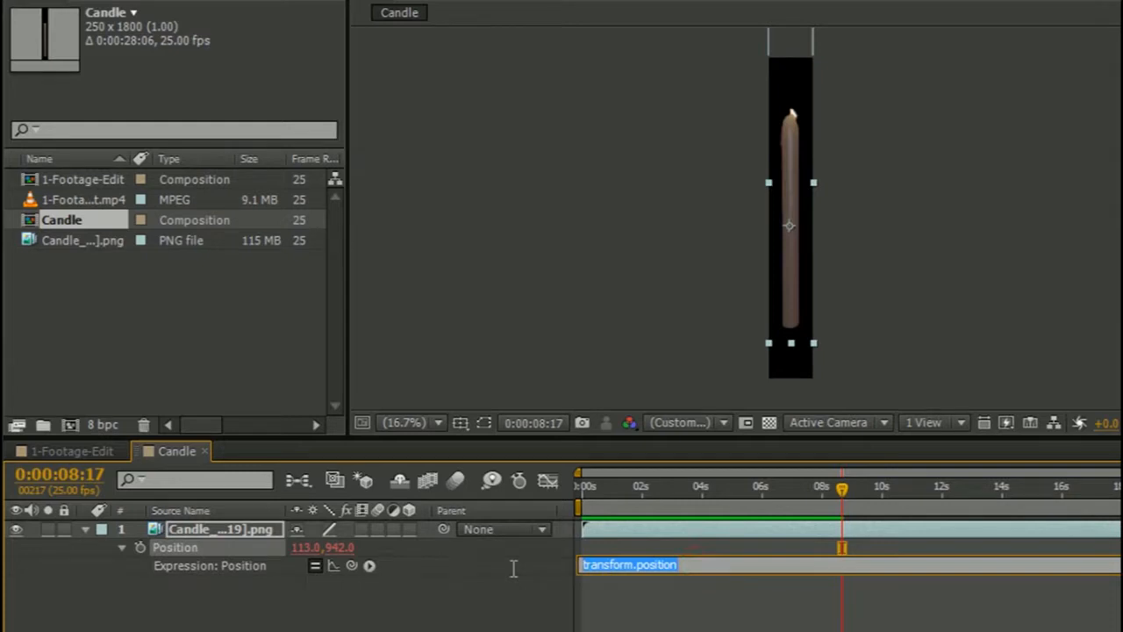
type("[")
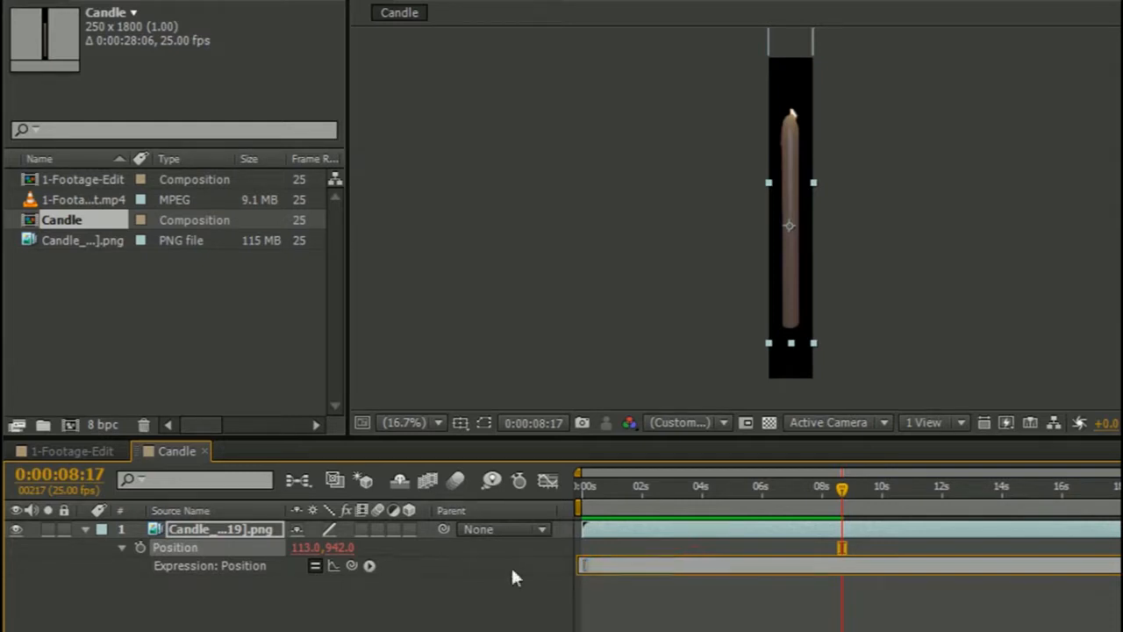
type("value[0],wiggle")
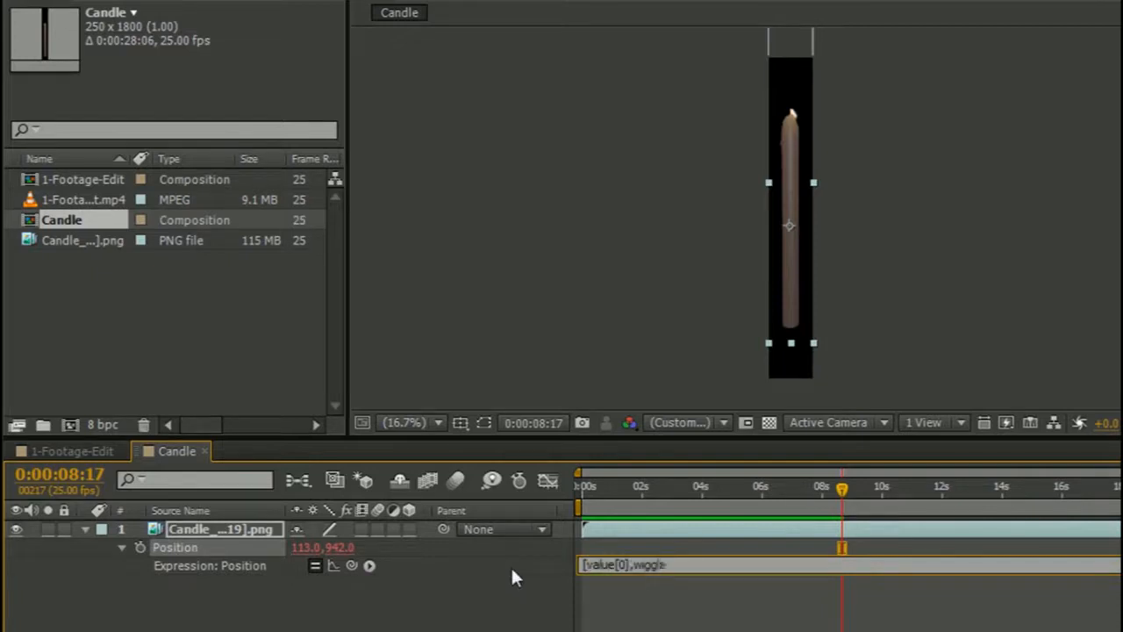
type("(.5, 40")
left_click(512, 570)
- Slow the candle's floating by setting the wiggle frequency in its Position expression to .2, and preview the motion
left_click_drag(614, 487, 515, 543)
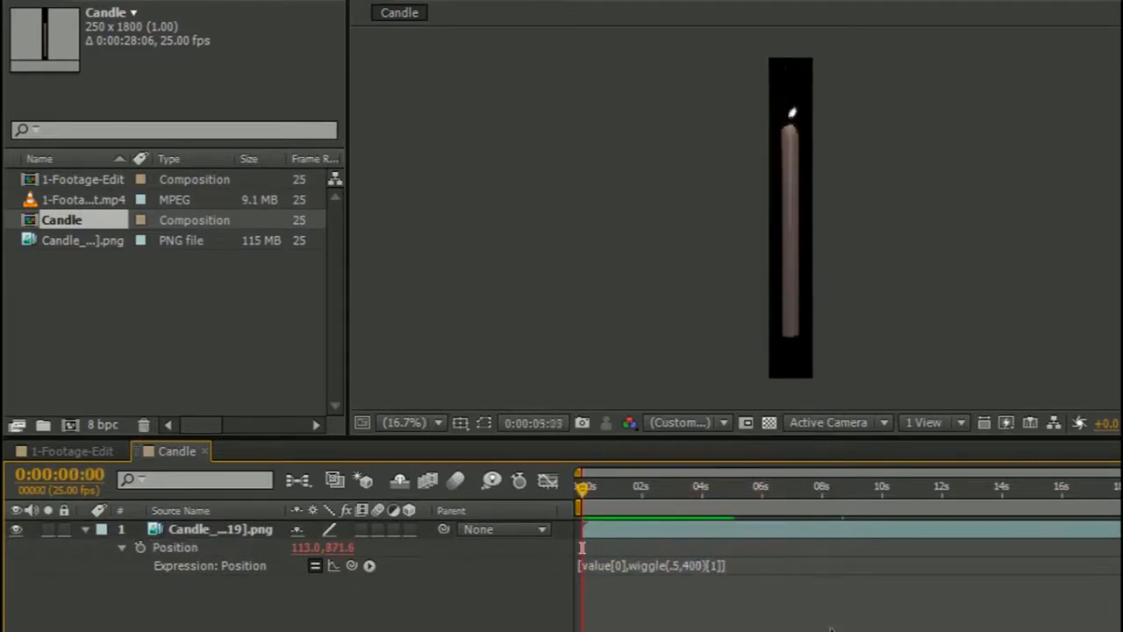
left_click(656, 485)
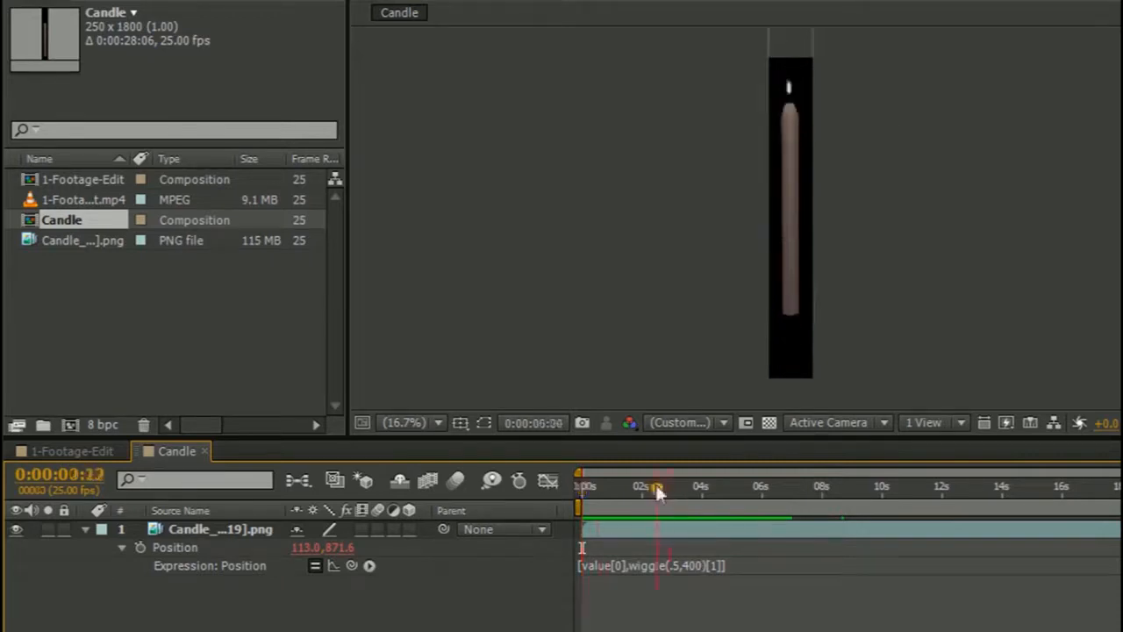
left_click(679, 566)
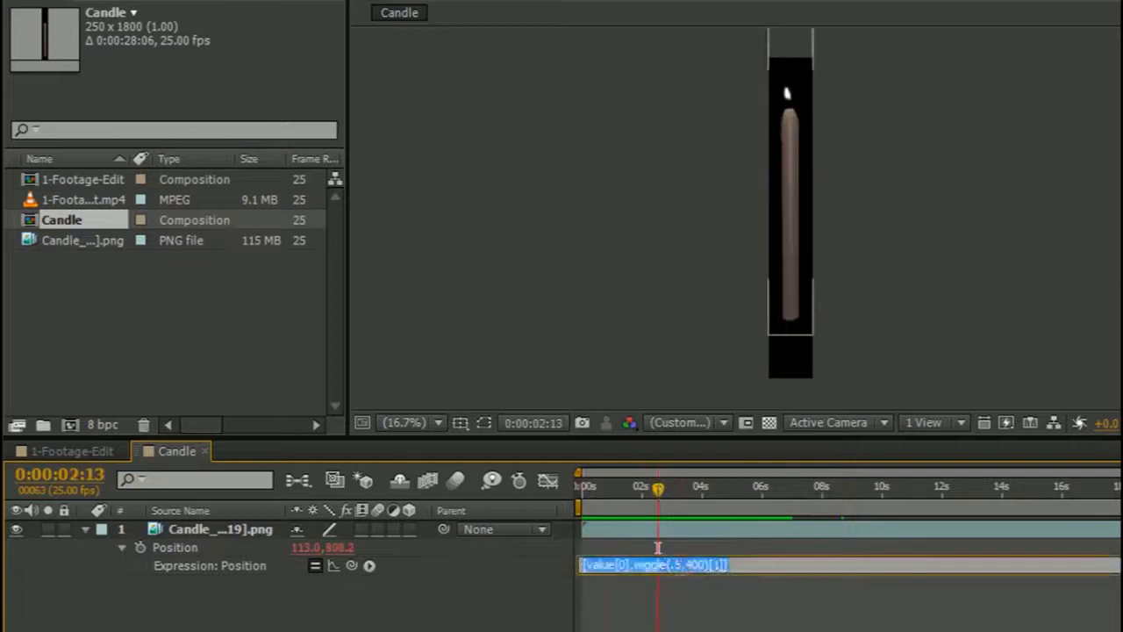
left_click(657, 548)
key("BackSpace")
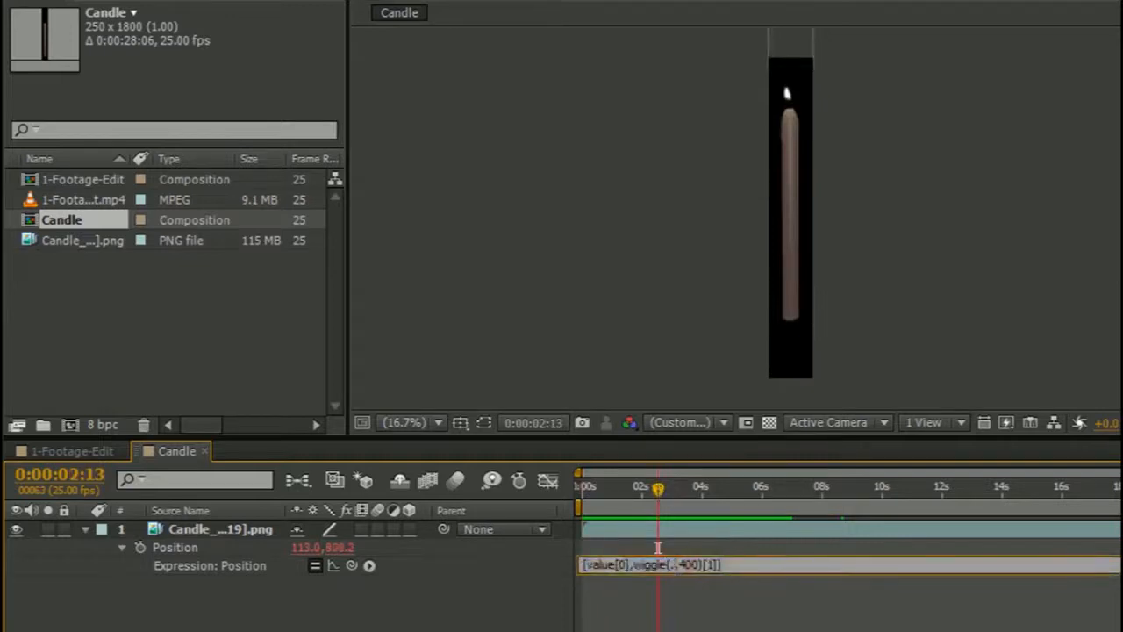
type("2")
left_click(657, 547)
left_click_drag(658, 486, 515, 495)
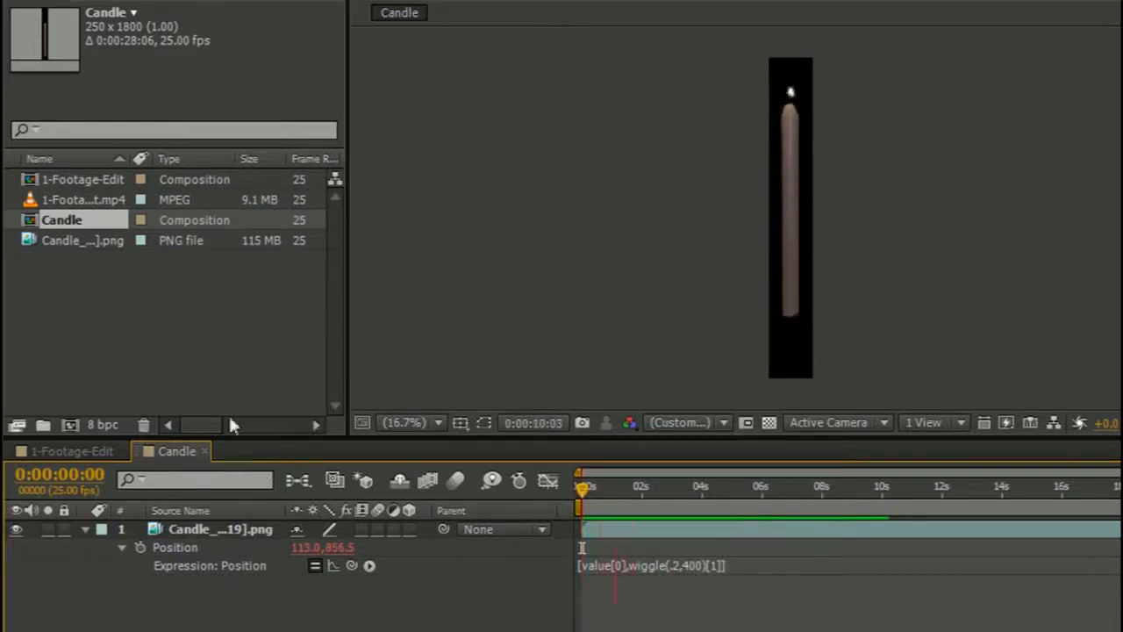
key("space")
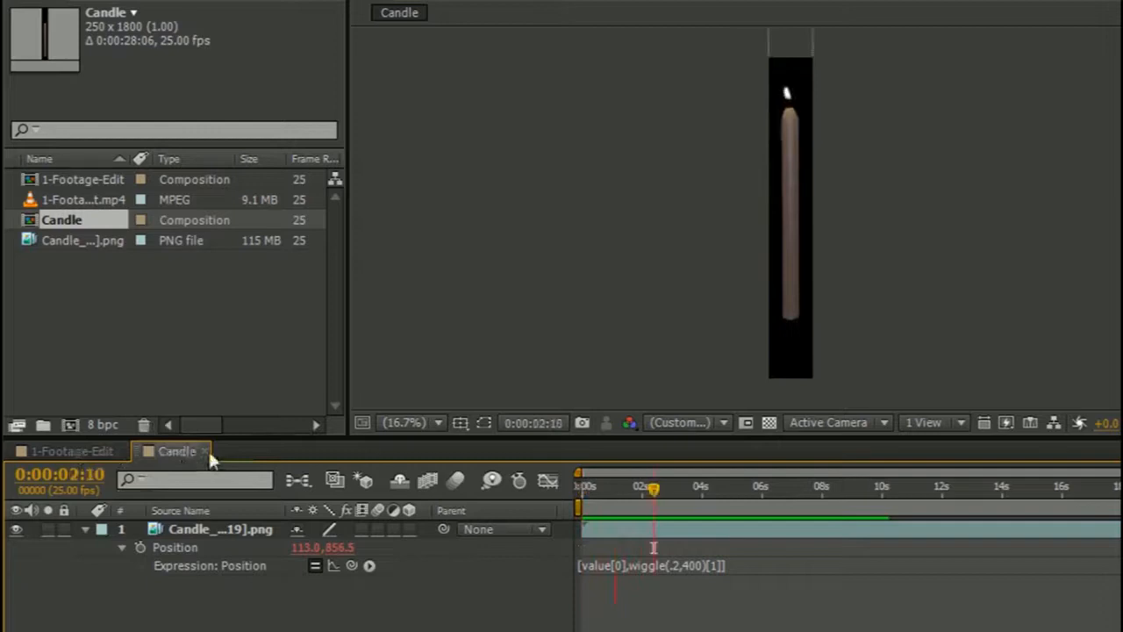
- Close the Candle composition, add it to 1-Footage-Edit between Camera 1 and the footage, and make it a 3D layer
left_click(204, 451)
left_click(123, 283)
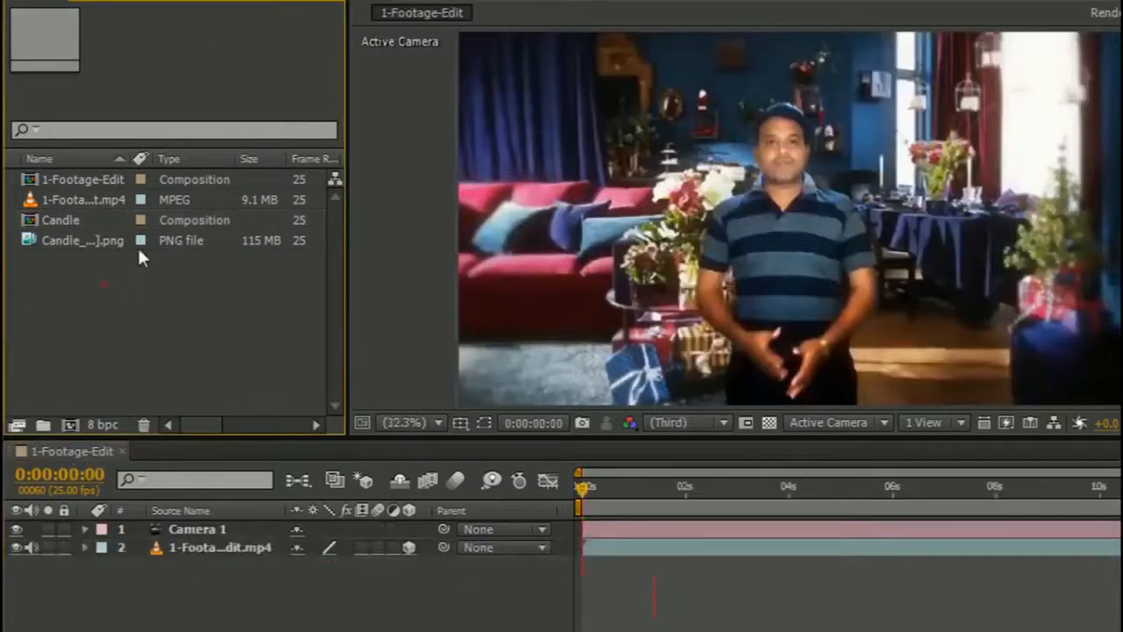
left_click(47, 235)
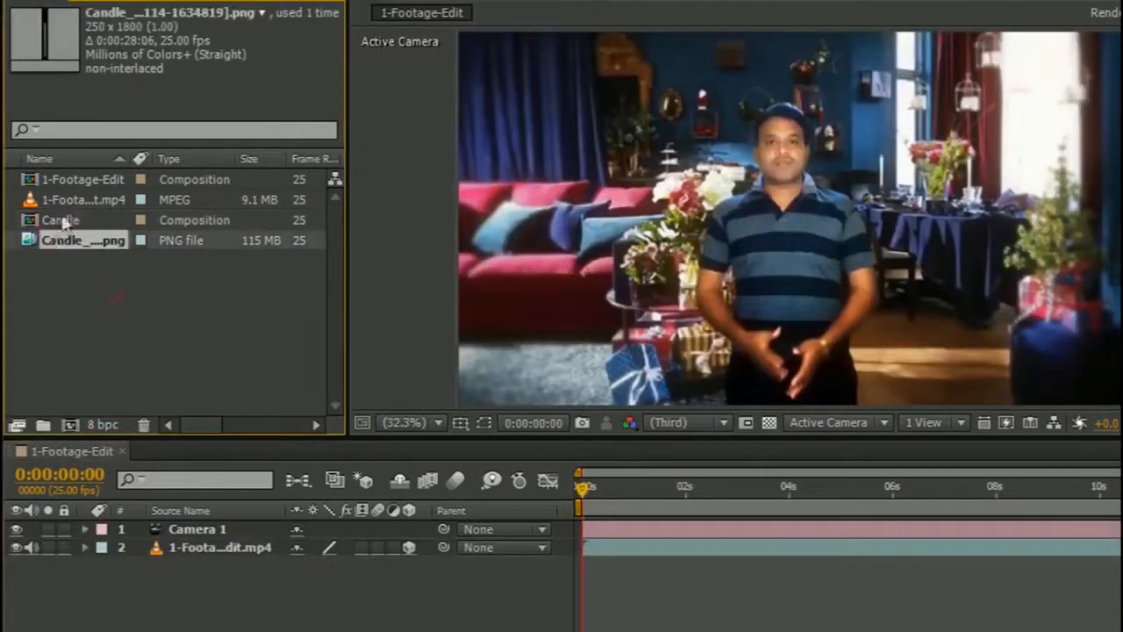
left_click(49, 223)
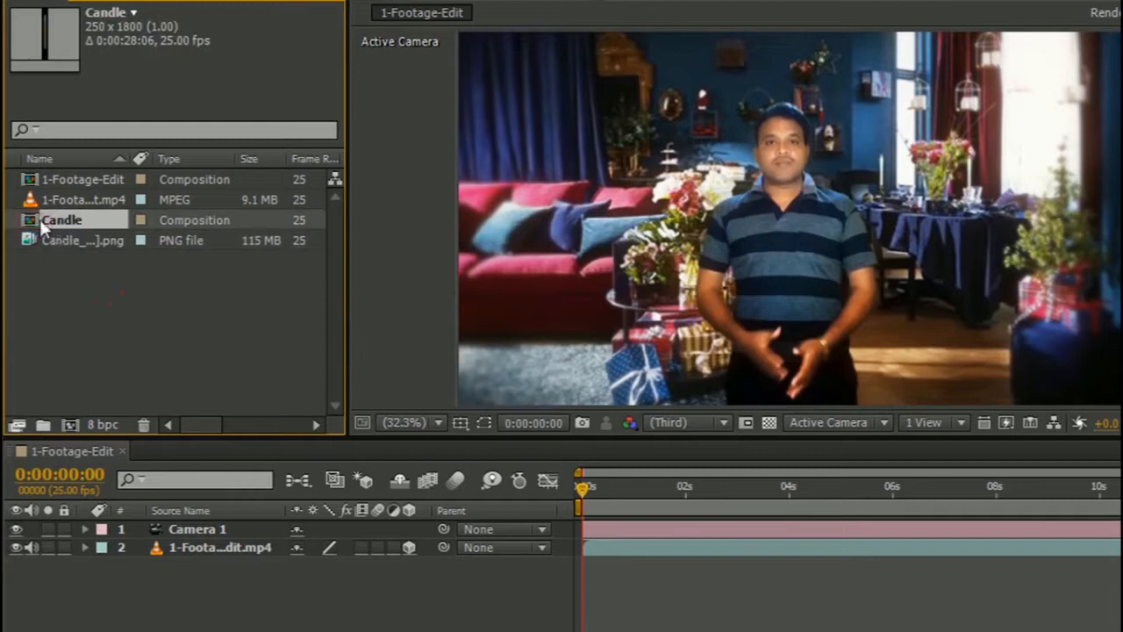
left_click_drag(42, 219, 205, 544)
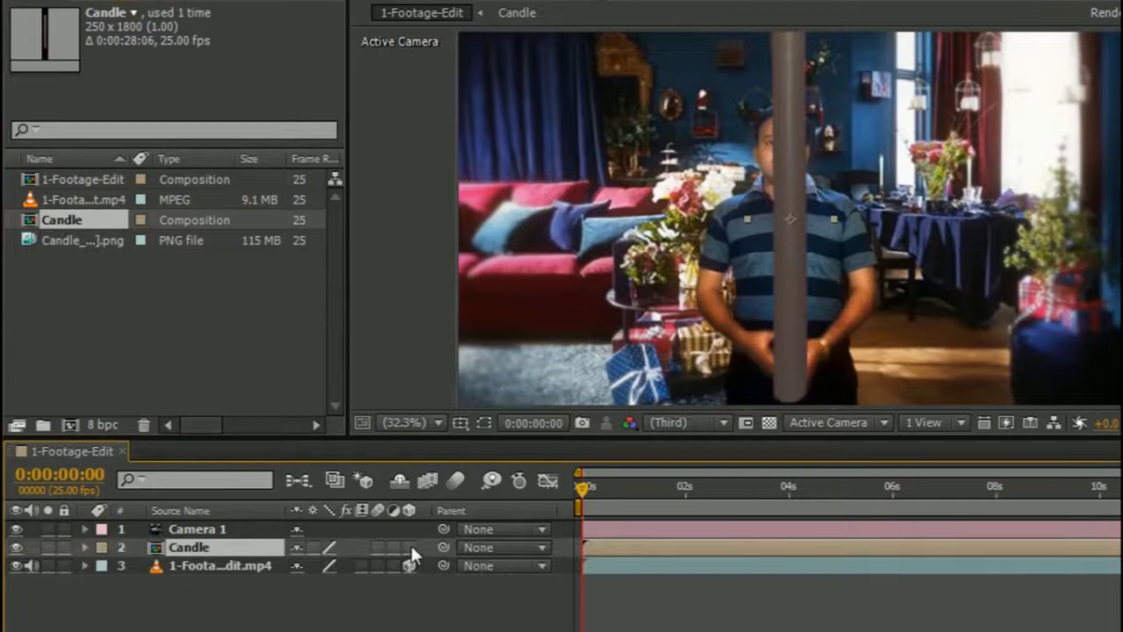
left_click(408, 546)
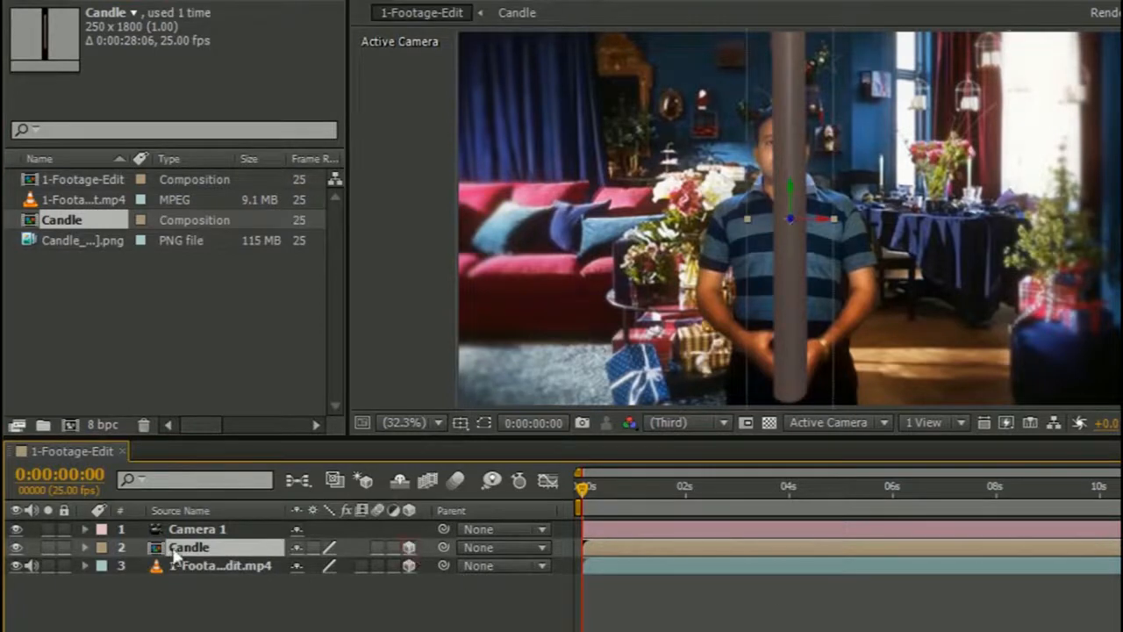
- Push the candle back in depth and over to the picture's right edge, then place a duplicate beside it, farther back and slightly lower
left_click(784, 213)
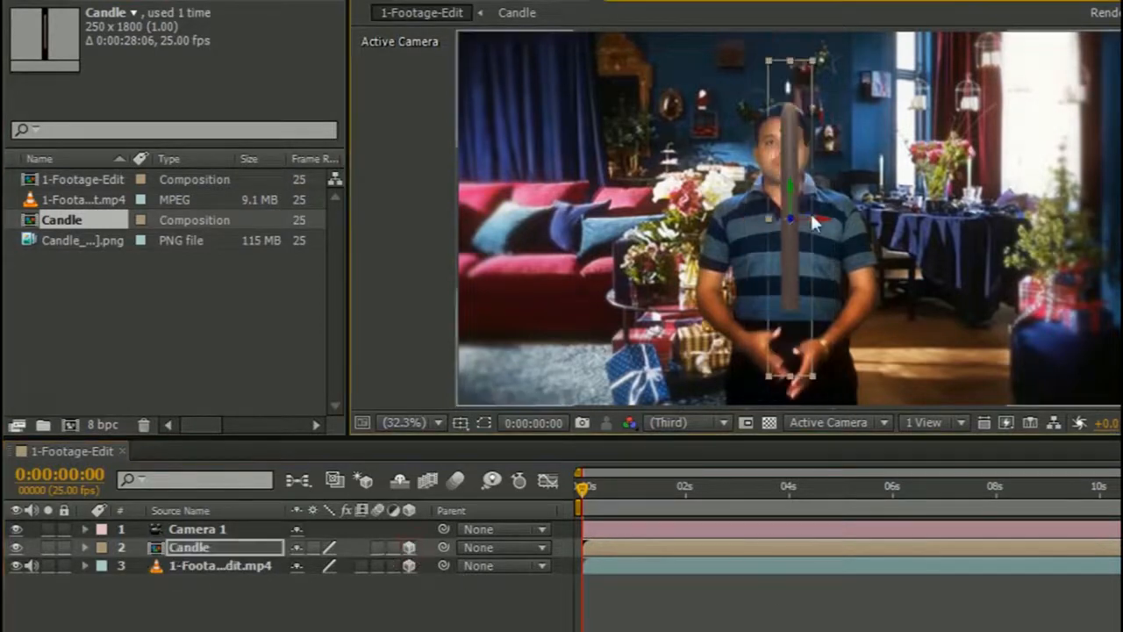
left_click_drag(816, 221, 1073, 219)
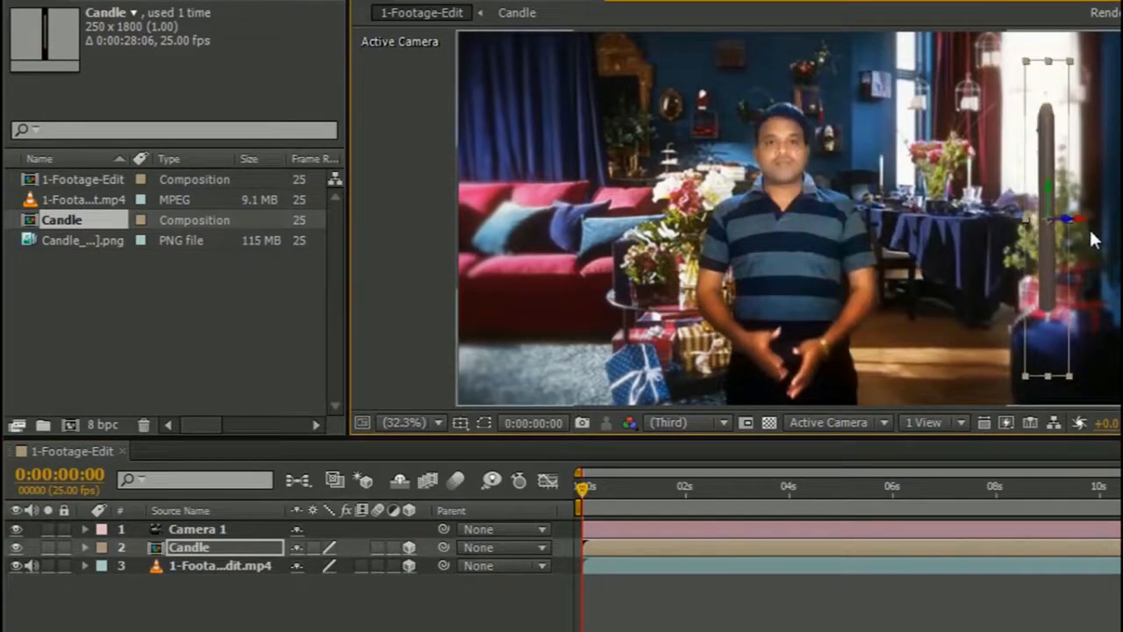
key("ctrl+d")
left_click_drag(1087, 231, 881, 235)
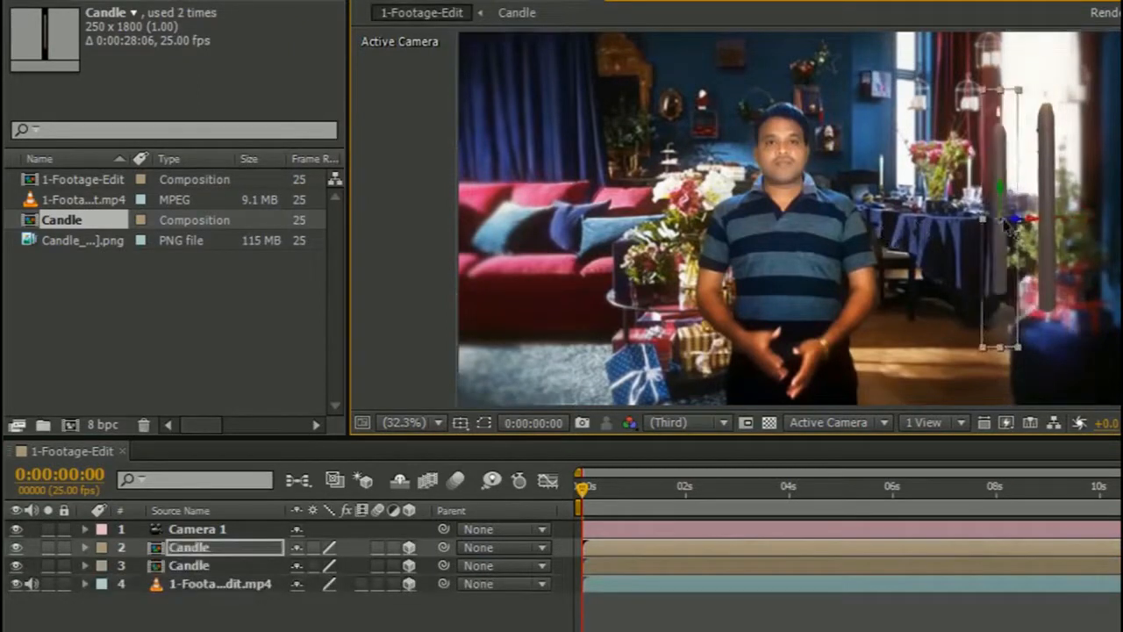
left_click_drag(1020, 229, 978, 255)
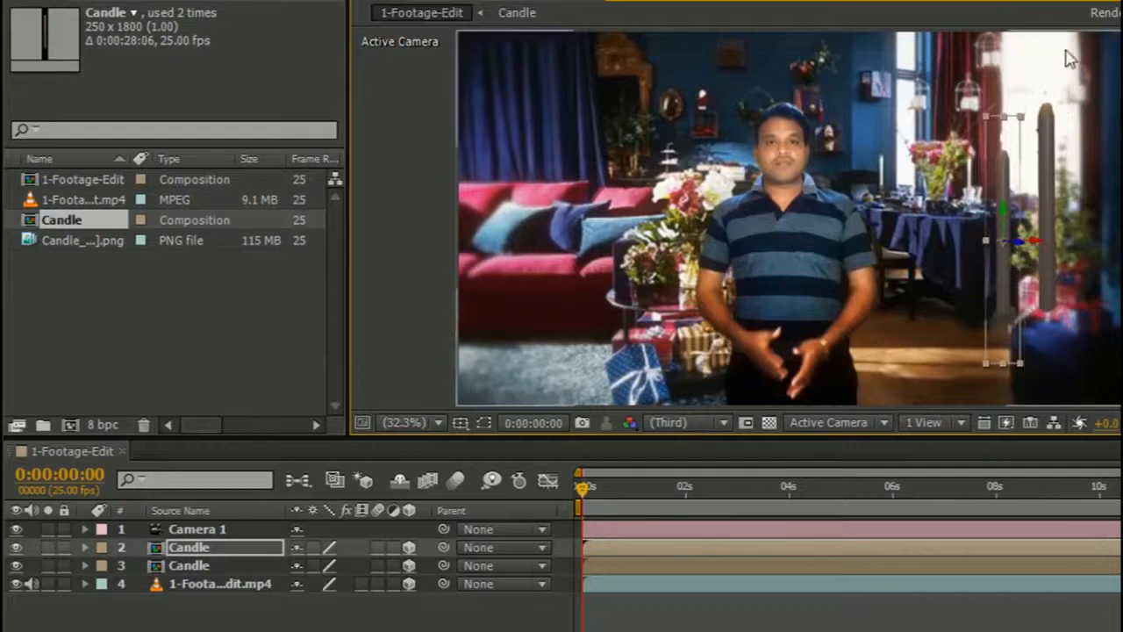
- Pre-compose both Candle layers into a new composition named Candels, moving all attributes into it
left_click(174, 562, "shift")
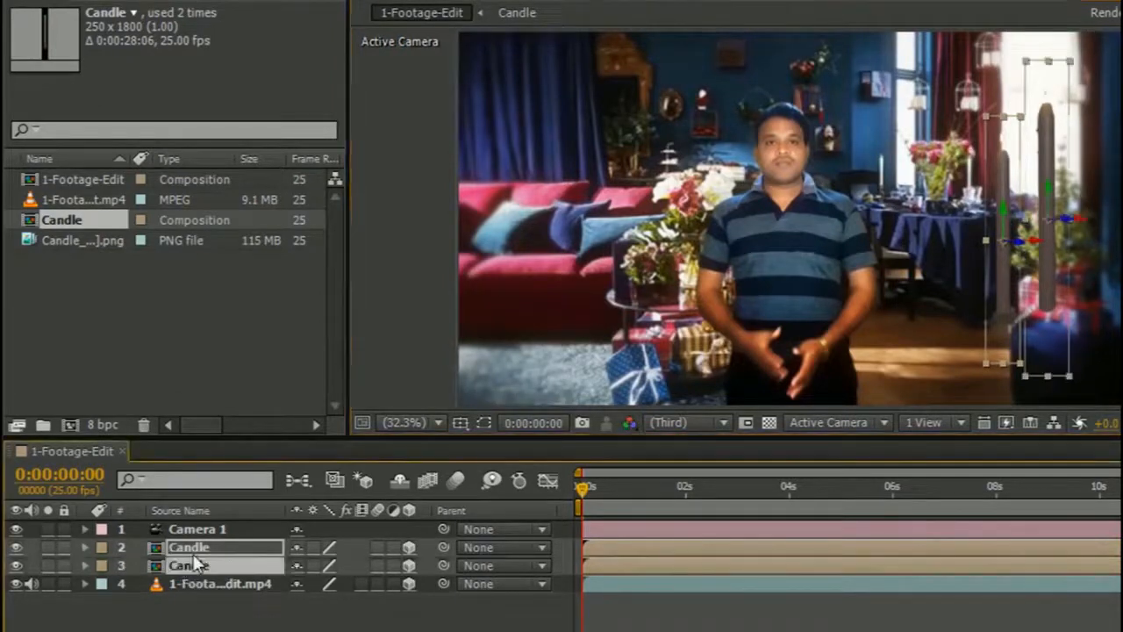
right_click(194, 558)
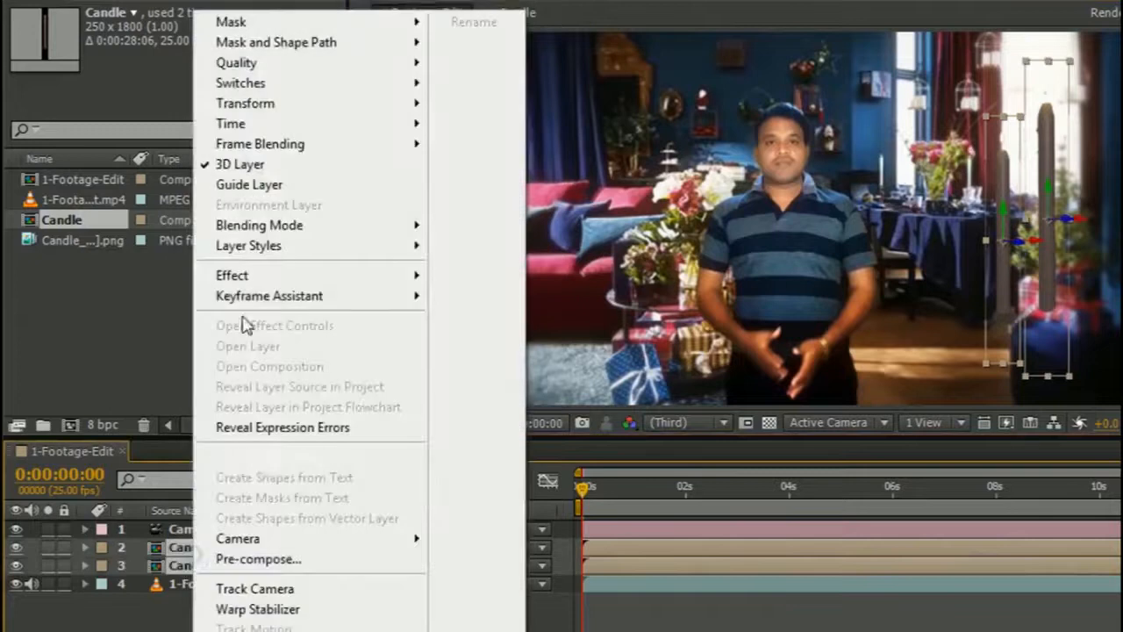
left_click(263, 558)
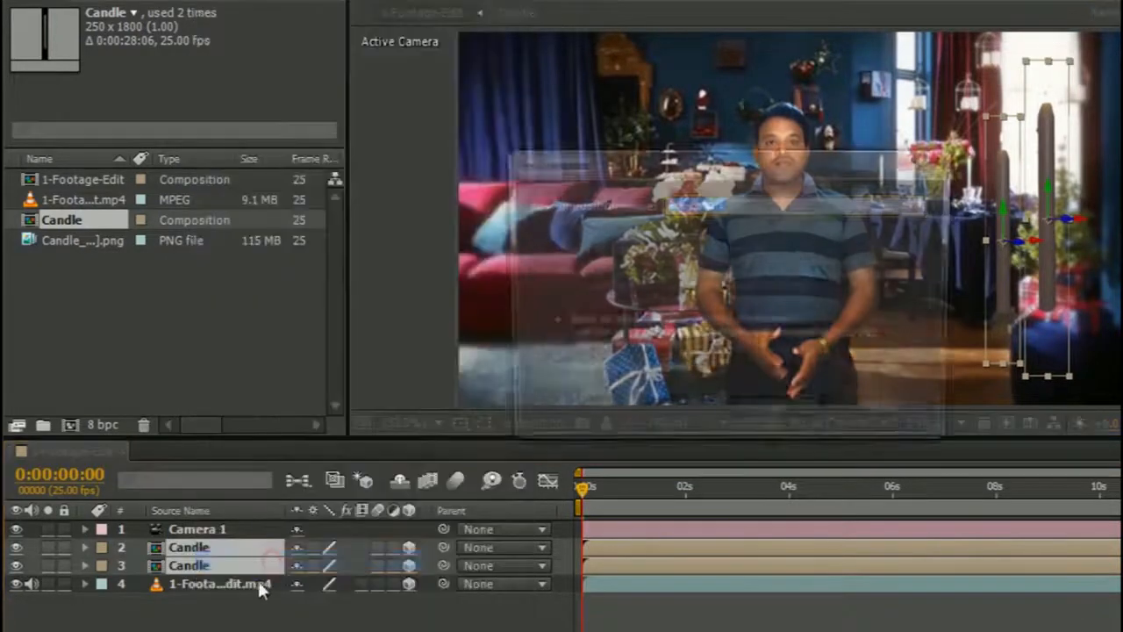
type("Candels")
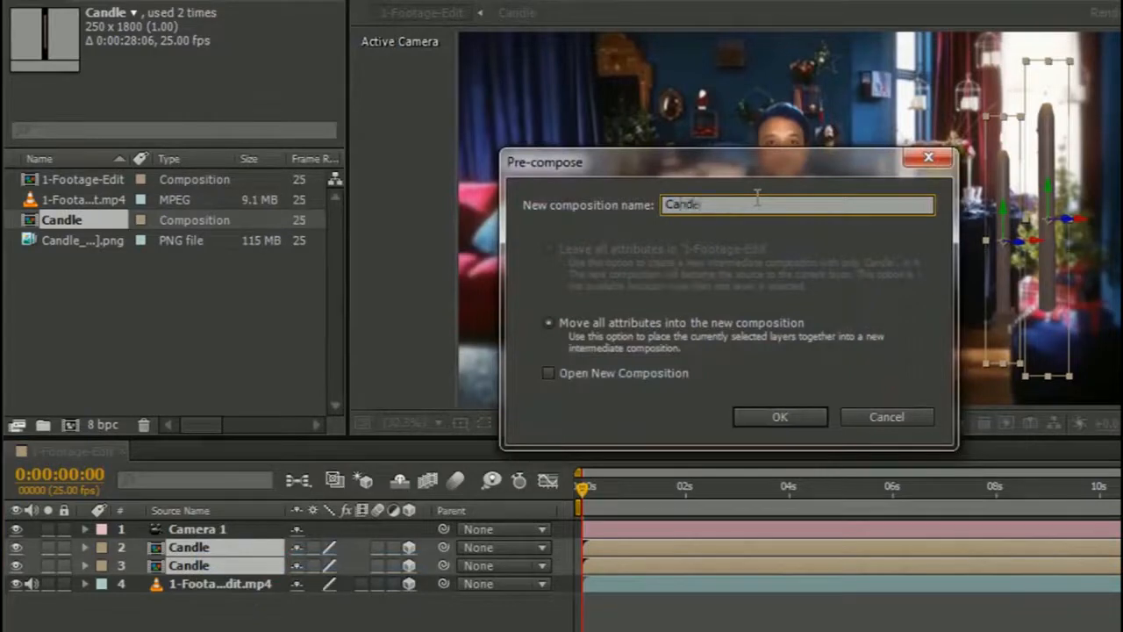
left_click(782, 417)
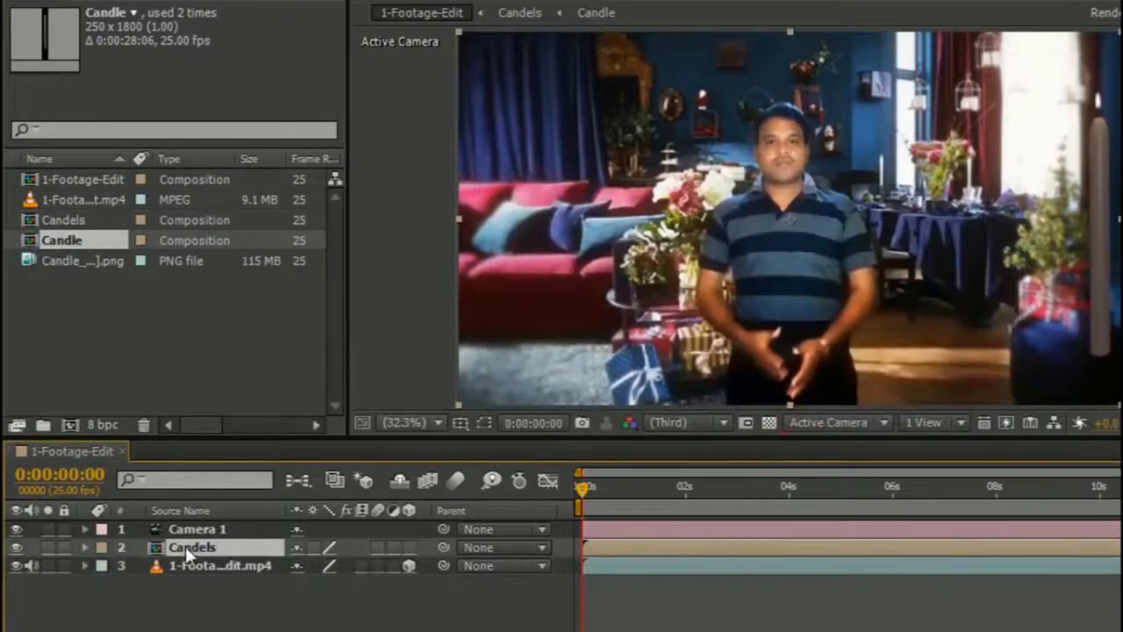
- Open the Candels composition and examine where the two candle layers sit relative to the frame
double_click(185, 546)
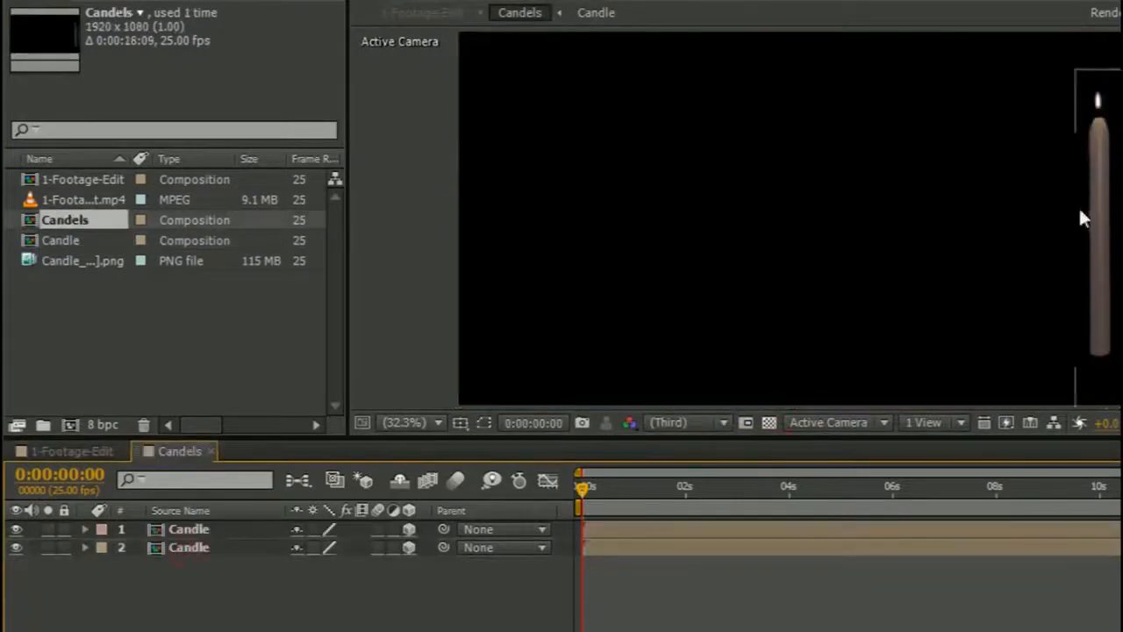
scroll(1079, 205, "down", 2)
left_click_drag(1120, 100, 1030, 351)
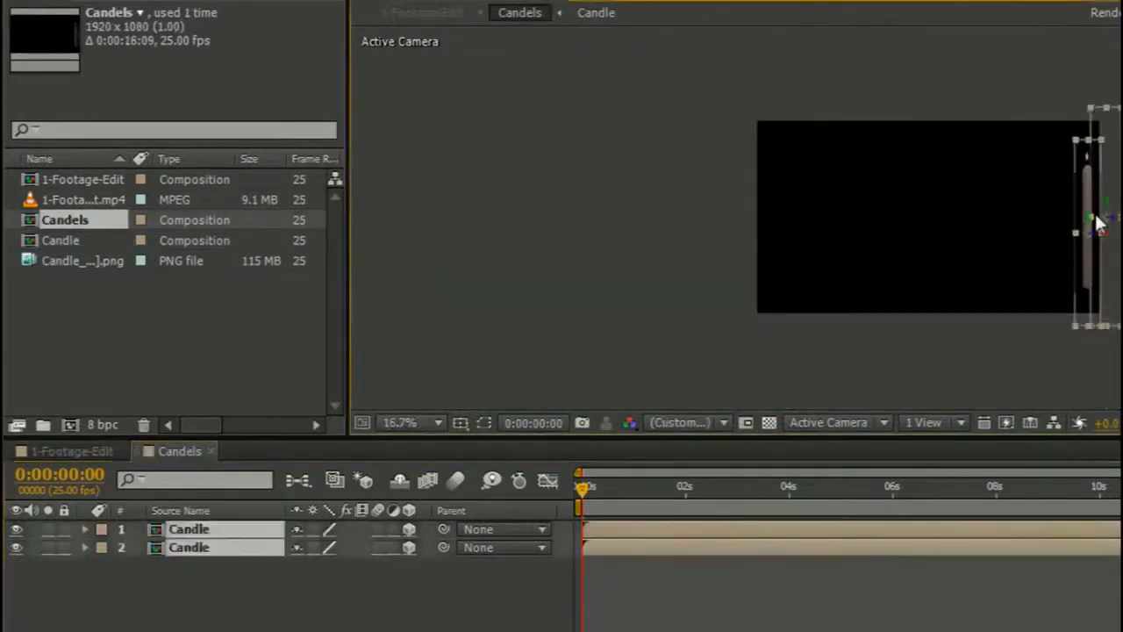
left_click(436, 588)
left_click(200, 531)
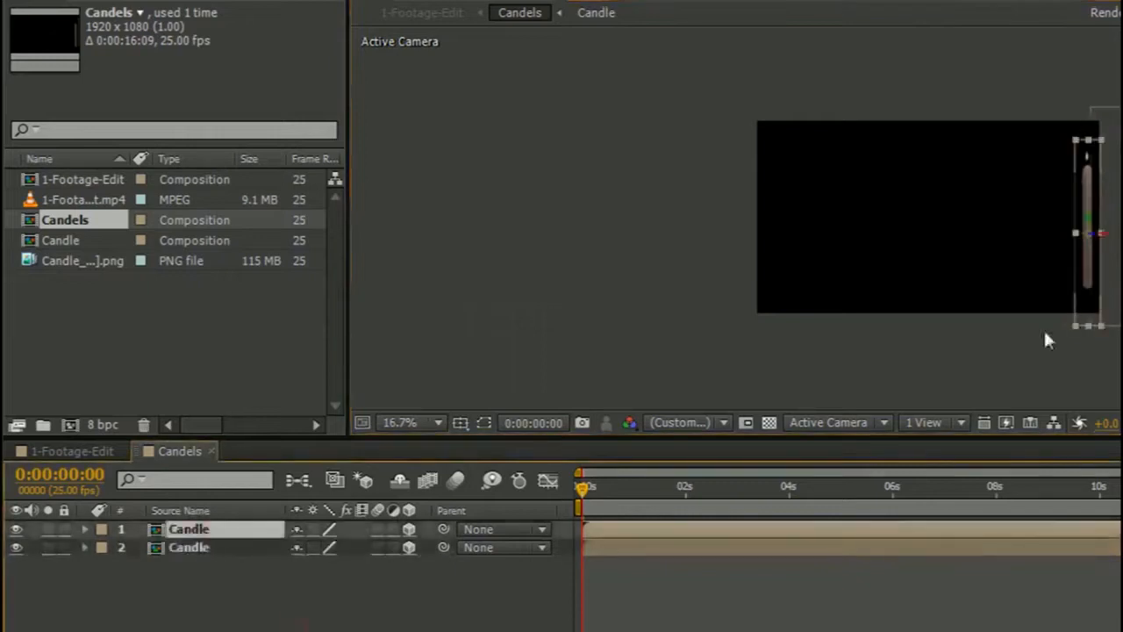
left_click_drag(1118, 102, 1023, 358)
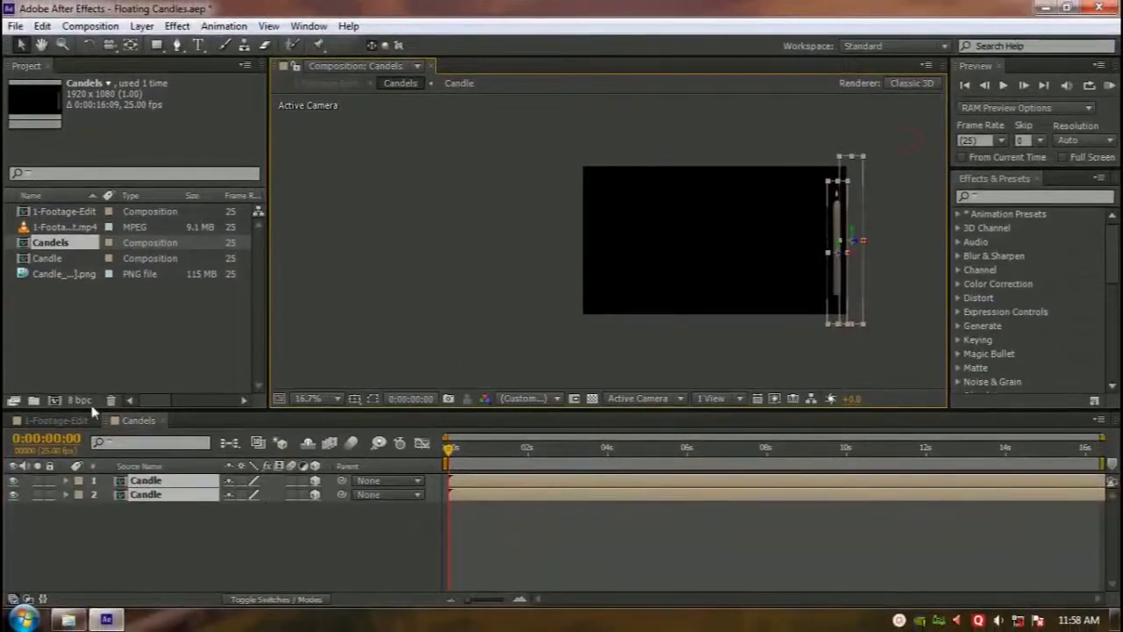
- Apply the Curves effect to the candle layer in the Candle composition, brighten it and raise the Blue channel's curve
double_click(46, 258)
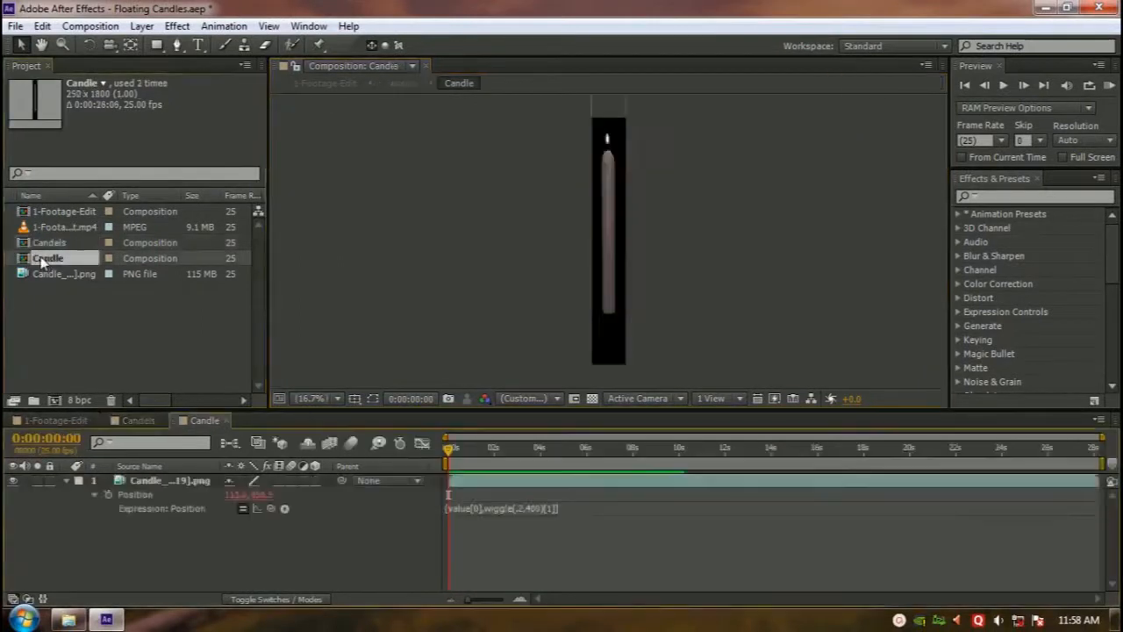
left_click(66, 482)
left_click(167, 481)
left_click(989, 197)
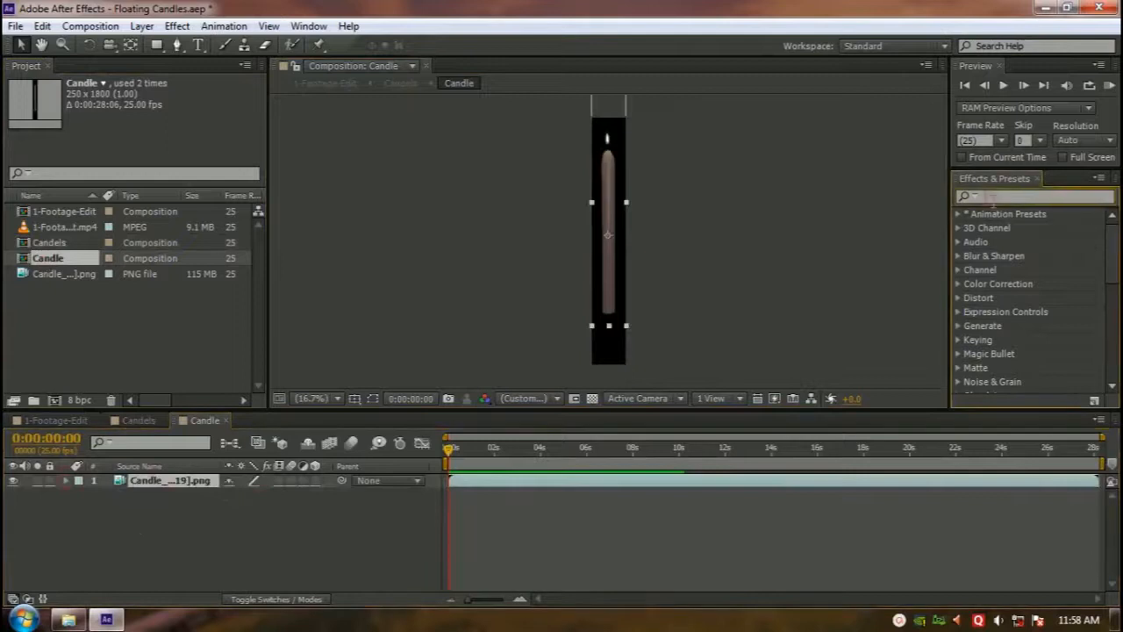
type("curve")
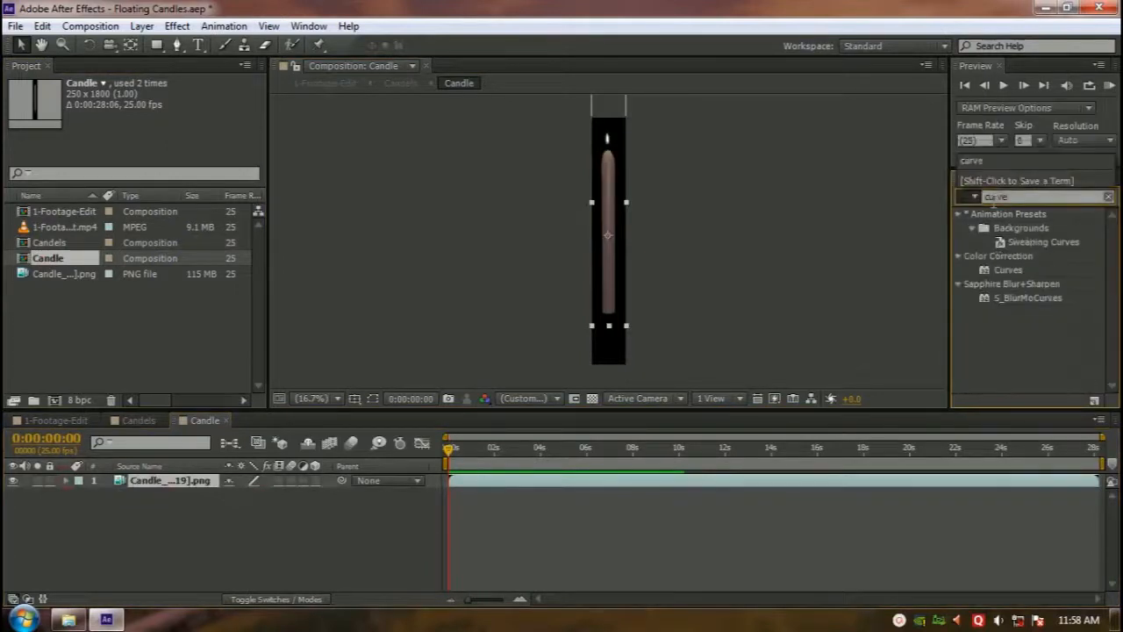
double_click(1007, 269)
mouse_move(112, 212)
left_mouse_down()
mouse_move(105, 176)
mouse_move(117, 198)
left_mouse_up()
left_click(207, 116)
left_click(186, 189)
- Check the colour-corrected candle in the Candels and 1-Footage-Edit compositions
left_click(132, 421)
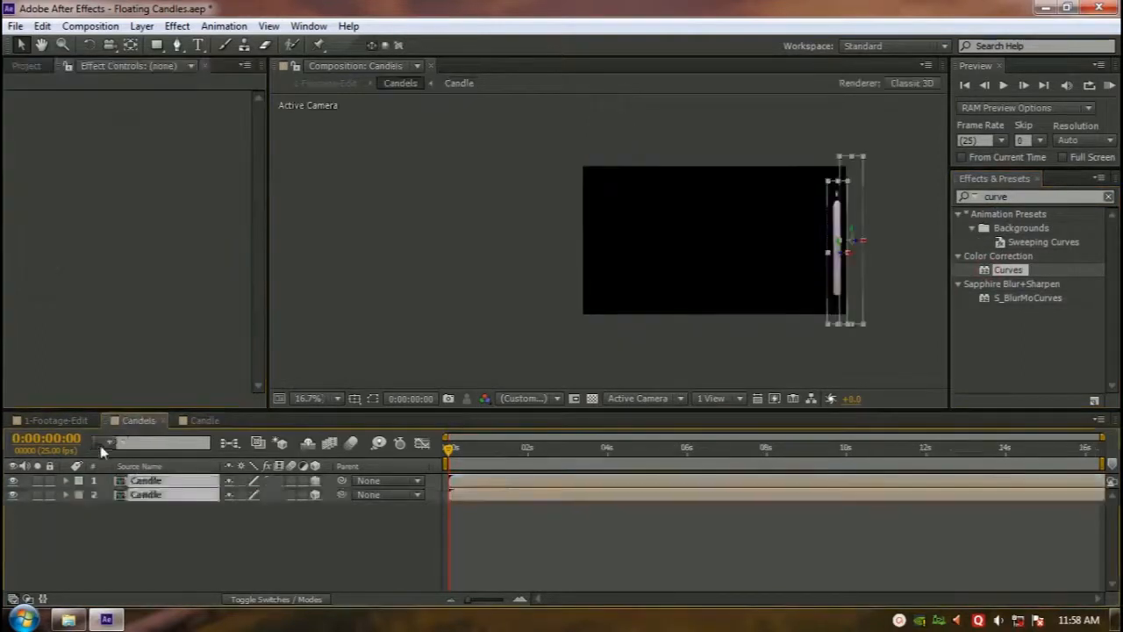
left_click(216, 572)
left_click(204, 420)
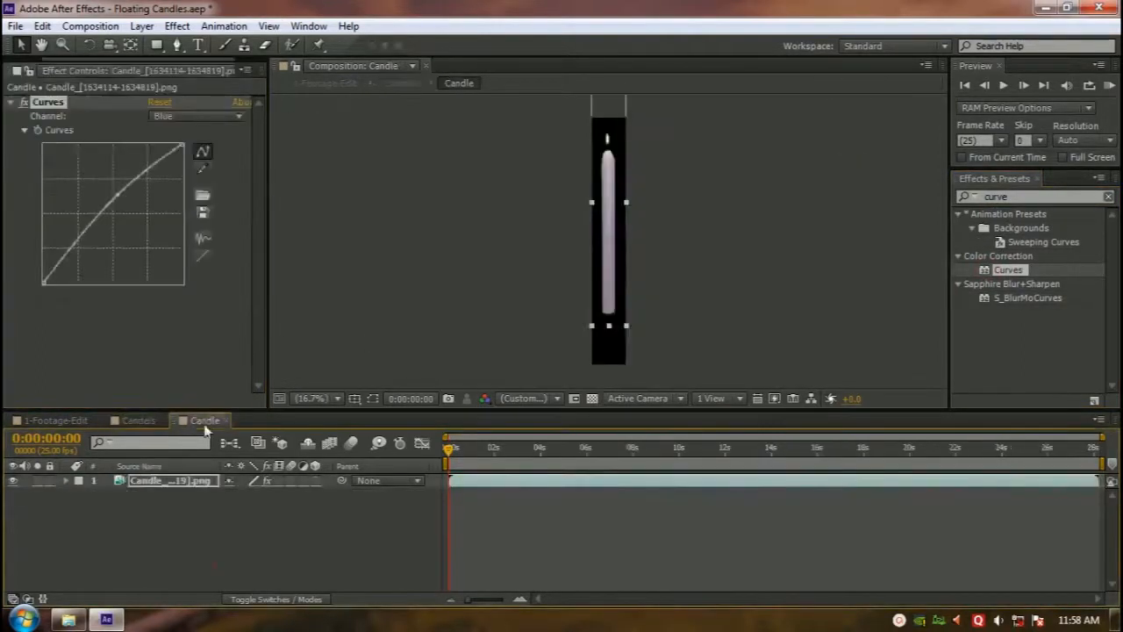
left_click(135, 422)
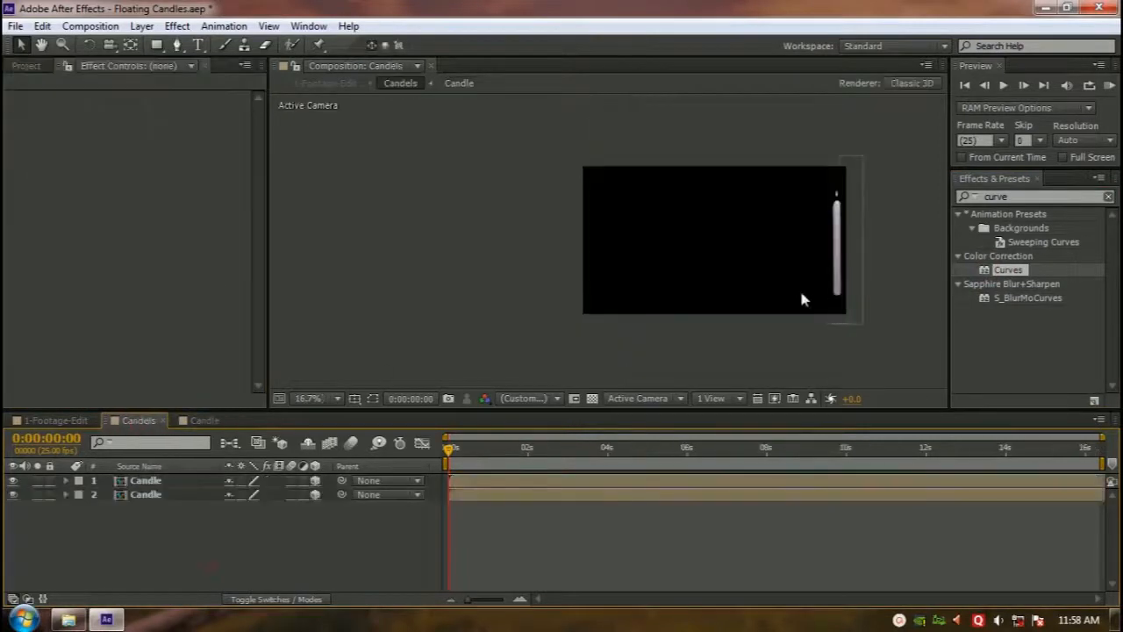
left_click(55, 421)
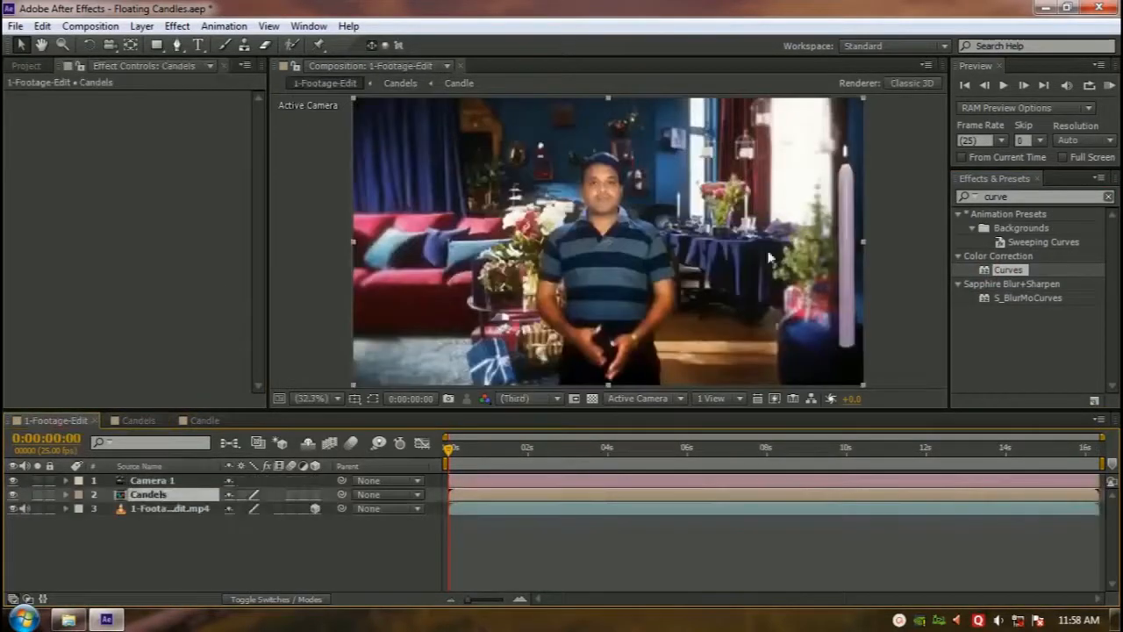
- Duplicate both candles in the Candels composition and move the copies left and farther back in depth
left_click(139, 420)
left_click_drag(906, 155, 766, 348)
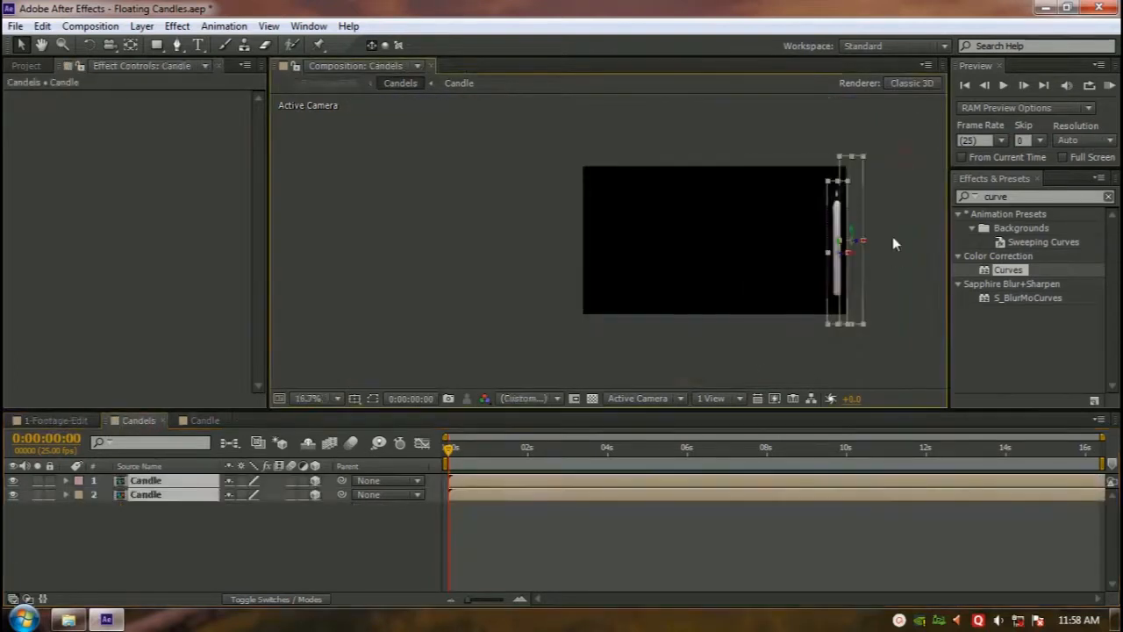
key("ctrl+d")
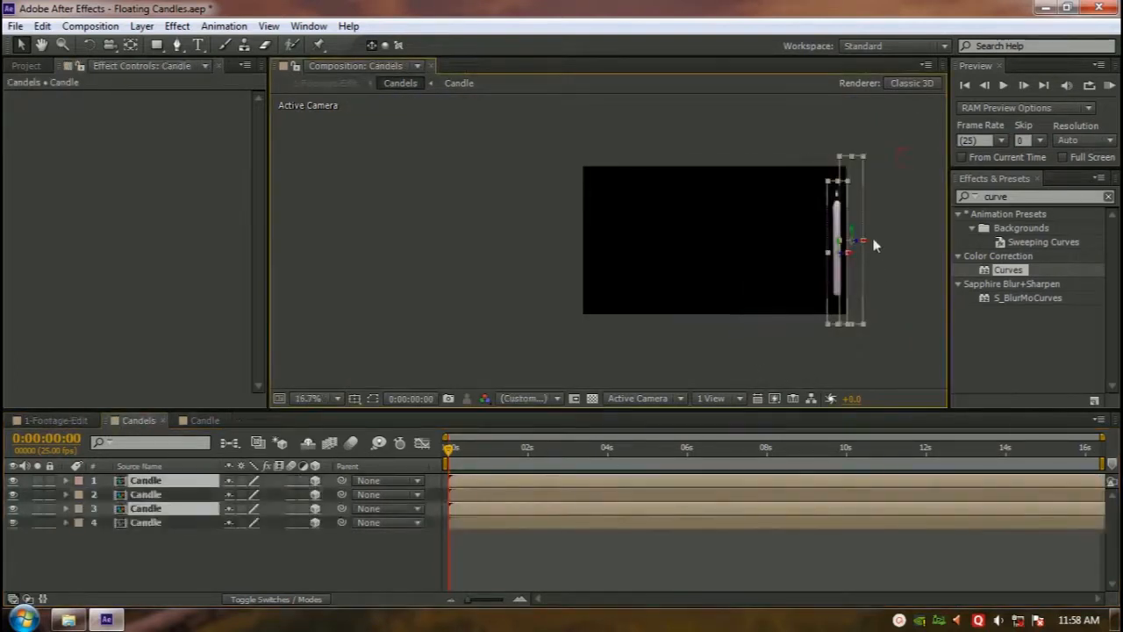
left_click_drag(860, 247, 754, 241)
- Duplicate all four candles and shift the copies farther left, back in depth and slightly upward
left_click_drag(894, 138, 750, 372)
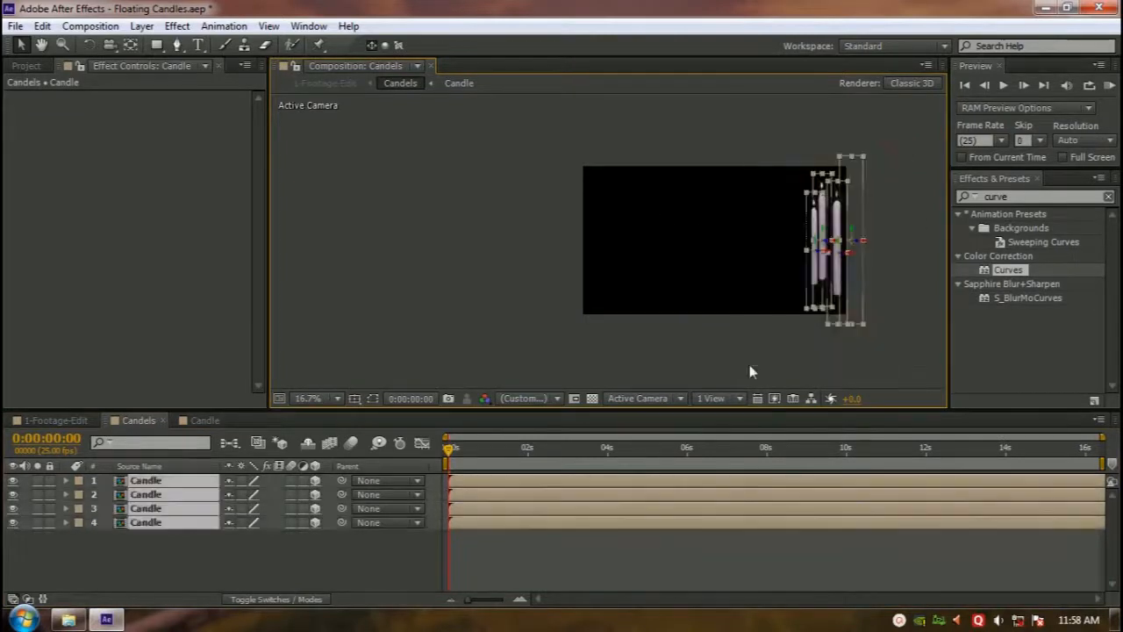
key("ctrl+d")
left_click_drag(852, 232, 619, 213)
- Duplicate the eight candles in the Candels composition and move the copies across to the left side of the frame
left_click_drag(881, 143, 725, 364)
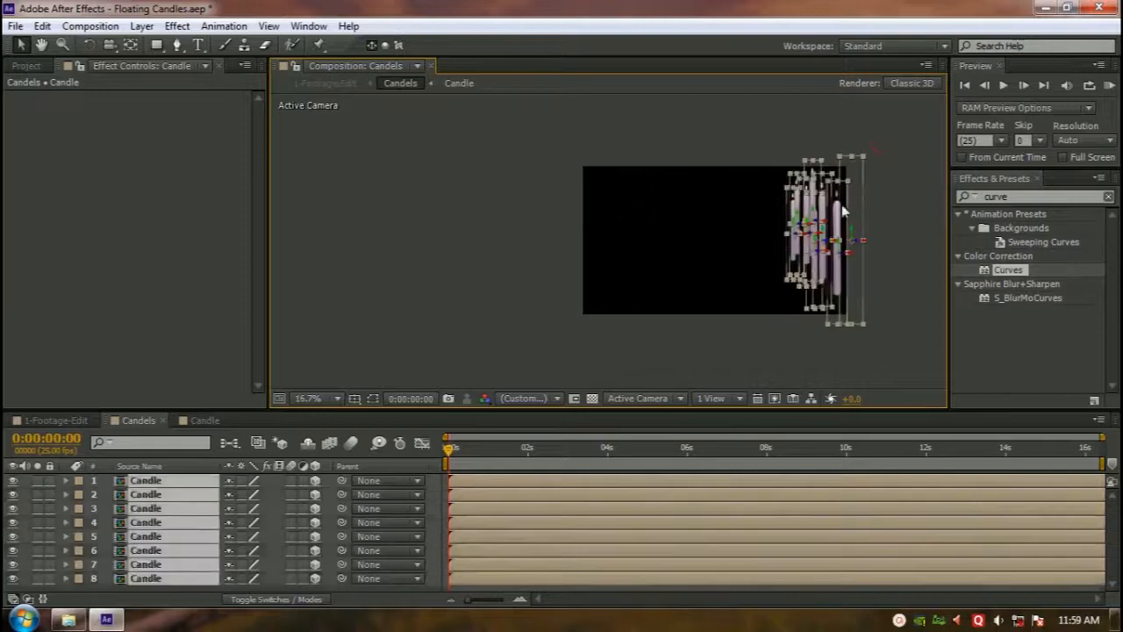
left_click_drag(855, 260, 453, 254)
left_click(310, 401)
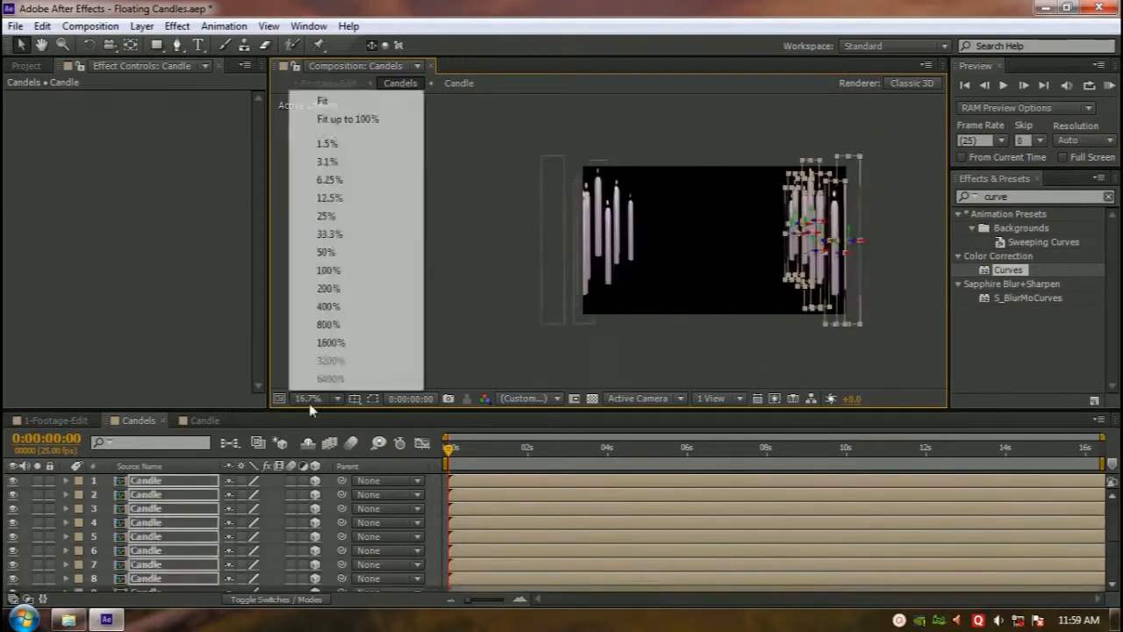
left_click(322, 101)
left_click_drag(673, 181, 642, 208)
scroll(644, 211, "down", 4)
scroll(644, 211, "up", 5)
scroll(644, 210, "down", 3)
scroll(644, 211, "up", 2)
scroll(646, 217, "down", 2)
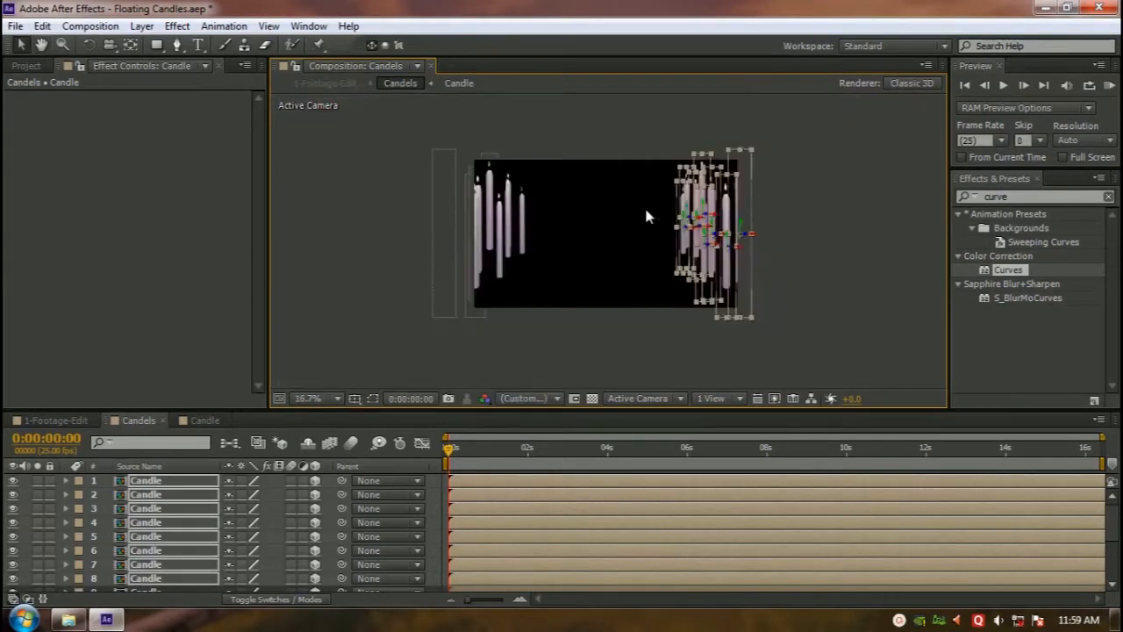
left_click(773, 253)
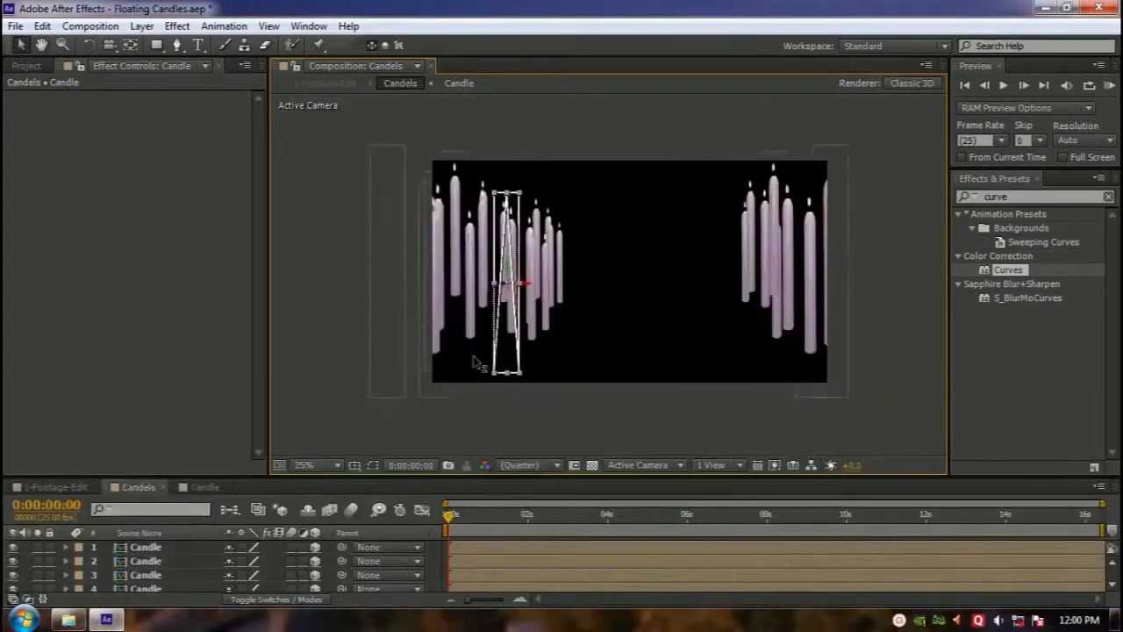
- Lower individual candles in the left group so that their heights vary
left_click_drag(501, 263, 505, 332)
left_click(468, 292)
left_click_drag(444, 212, 468, 287)
left_click(445, 285)
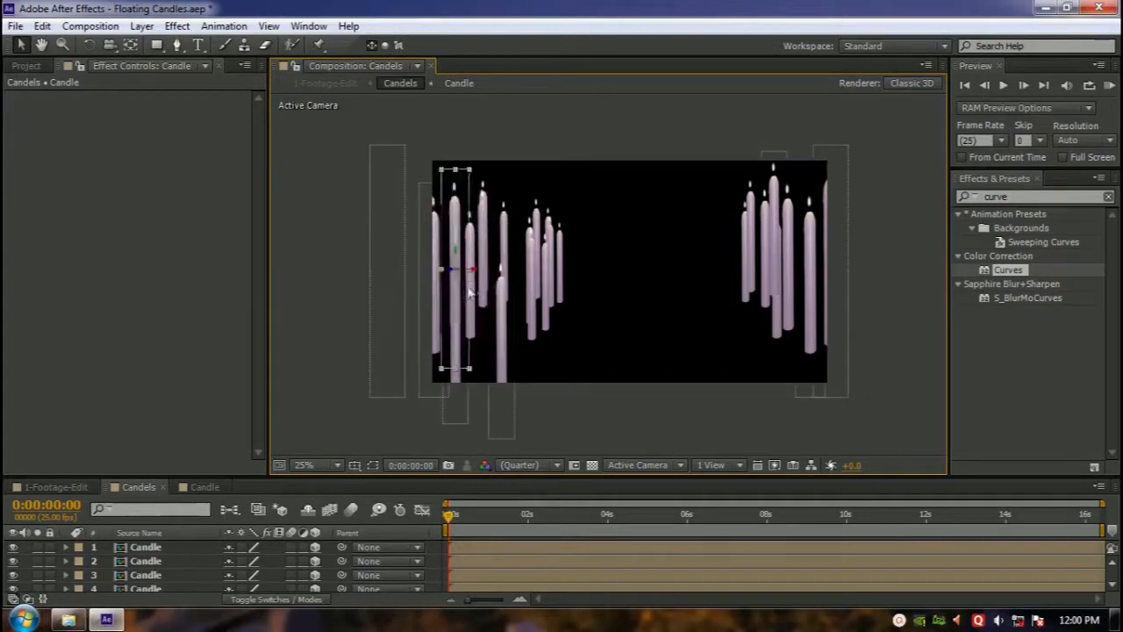
left_click(379, 279)
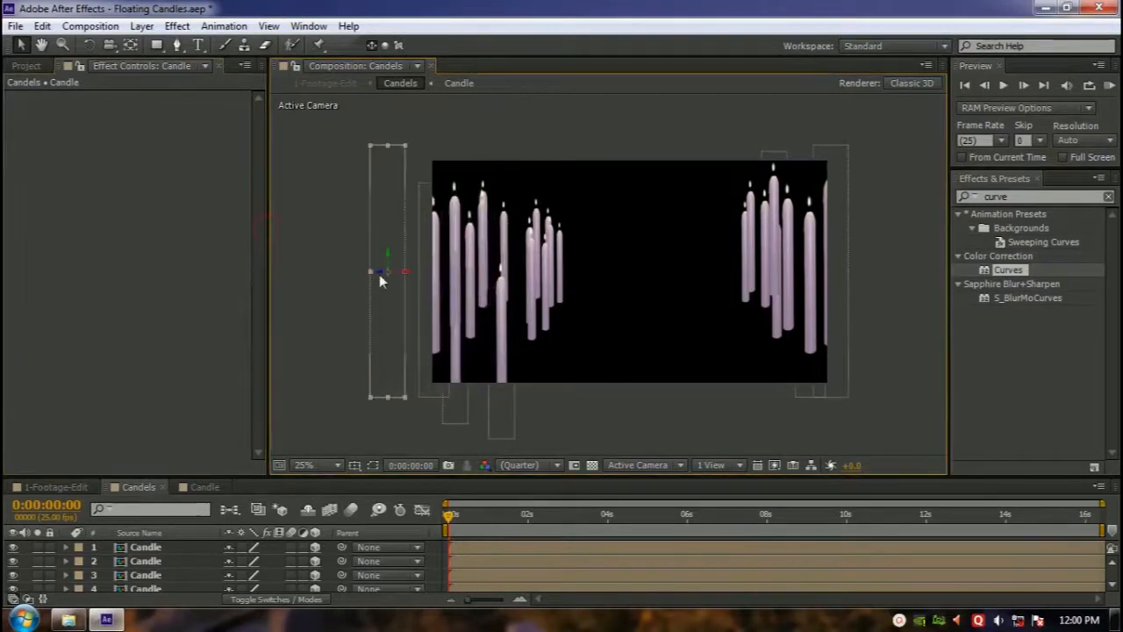
left_click(407, 275)
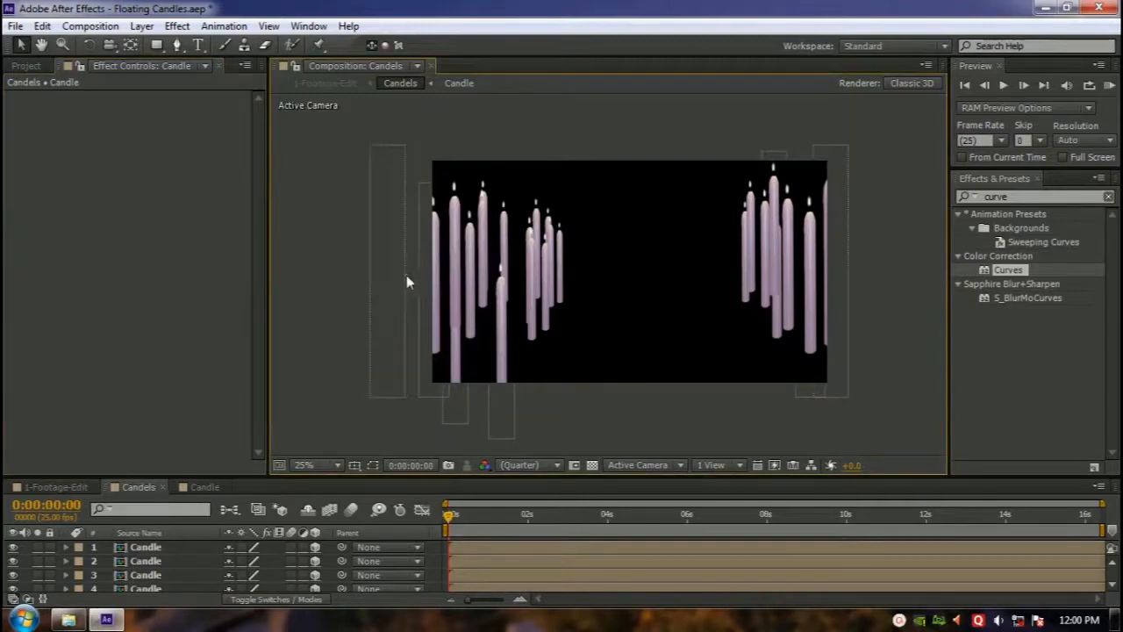
- Spread out the remaining left-hand candles, shifting them sideways and downward to break up the cluster
left_click_drag(319, 164, 400, 368)
left_click_drag(410, 275, 599, 327)
mouse_move(518, 309)
left_mouse_down()
mouse_move(529, 523)
mouse_move(520, 307)
left_mouse_up()
left_click(545, 313)
left_click_drag(471, 274, 472, 327)
left_click_drag(519, 276, 537, 456)
mouse_move(560, 264)
left_mouse_down()
mouse_move(564, 25)
mouse_move(561, 276)
mouse_move(545, 271)
left_mouse_up()
left_click_drag(437, 276, 444, 368)
left_click_drag(484, 250, 445, 229)
left_click_drag(484, 253, 463, 231)
left_click_drag(404, 118, 619, 439)
- Reposition individual candles in the right group to different heights and horizontal positions
left_click_drag(715, 132, 882, 281)
left_click_drag(776, 228, 748, 311)
left_click(857, 377)
mouse_move(802, 290)
left_mouse_down()
mouse_move(801, 359)
mouse_move(807, 277)
mouse_move(775, 269)
mouse_move(806, 287)
left_mouse_up()
left_click_drag(753, 316, 776, 299)
left_click_drag(766, 351, 792, 228)
left_click_drag(733, 326, 757, 343)
left_click_drag(729, 338, 765, 237)
- Duplicate the right-hand candle group, move the copies to the left side and adjust their placement
left_click_drag(893, 149, 706, 453)
key("ctrl+d")
left_click_drag(756, 321, 526, 299)
left_click_drag(528, 333, 643, 280)
left_click_drag(575, 299, 505, 210)
left_click(643, 267)
- Replace the right-hand candles with a duplicate of the left-hand group moved to the right side
left_click_drag(688, 149, 942, 455)
key("Delete")
left_click_drag(616, 120, 473, 447)
key("ctrl+d")
left_click_drag(531, 299, 708, 342)
- Shift the copied candles farther right and duplicate individual ones to fill the gaps on the right side
left_click_drag(562, 148, 651, 285)
left_click_drag(634, 205, 779, 205)
left_click(887, 368)
left_click_drag(742, 340, 755, 341)
key("ctrl+d")
left_click_drag(763, 341, 799, 372)
key("ctrl+d")
left_click(751, 254)
left_click_drag(795, 220, 790, 219)
left_click(852, 285)
key("shift+slash")
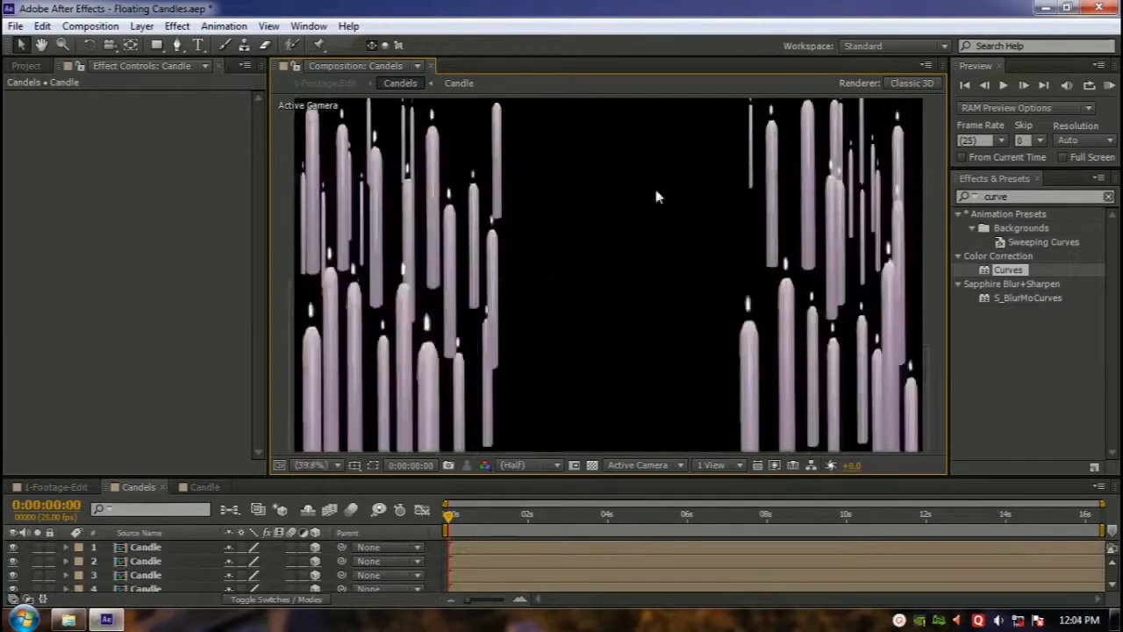
- Preview the candle animation in the Candels composition and check it over the footage in 1-Footage-Edit
scroll(606, 193, "down", 1)
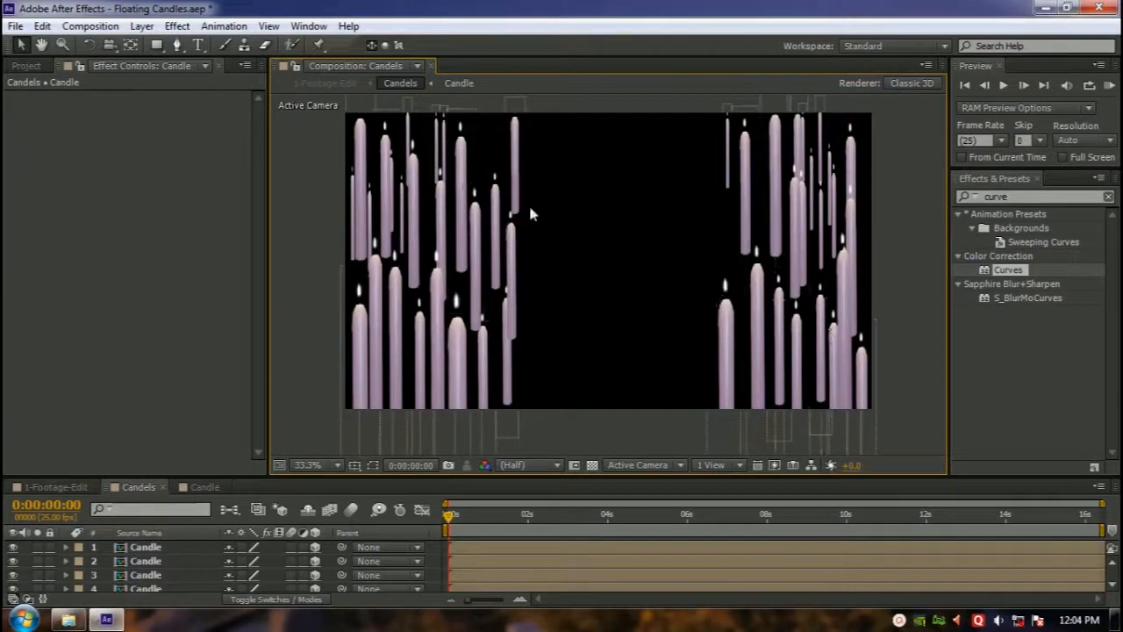
left_click_drag(521, 517, 384, 522)
key("KP_0")
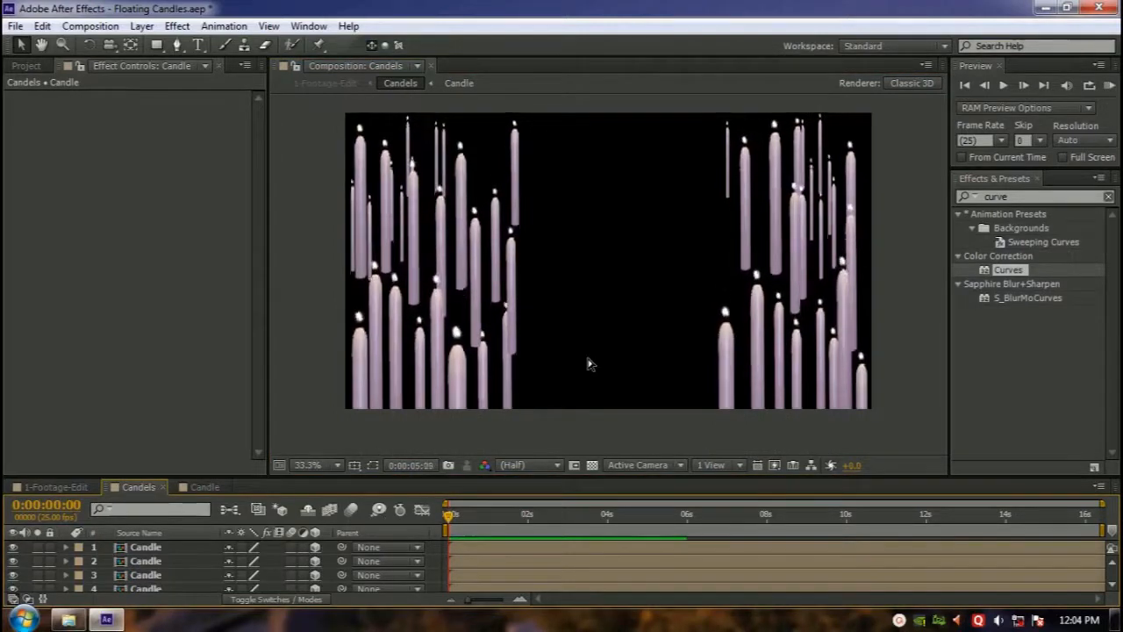
key("space")
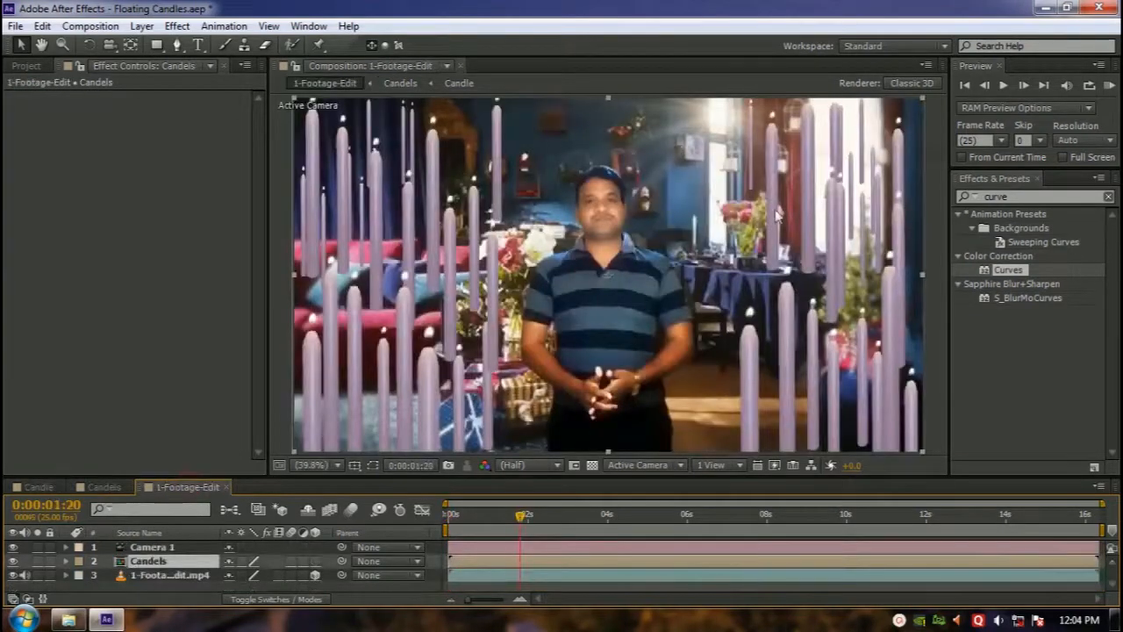
left_click(448, 515)
left_click_drag(444, 480, 446, 440)
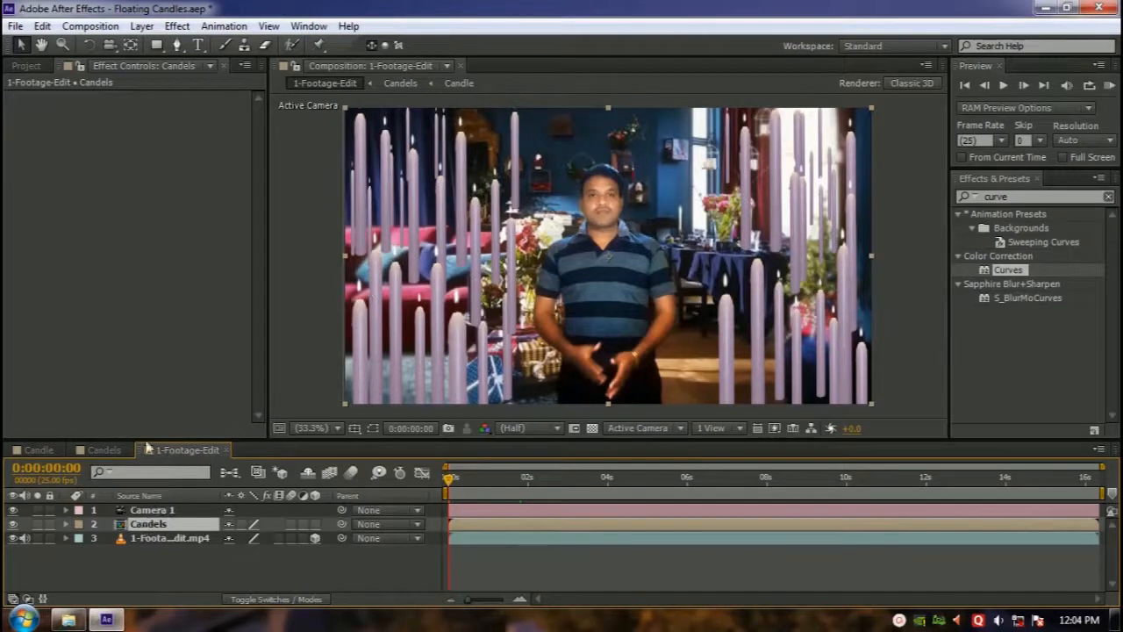
- In the Candels composition, separate overlapping candles along the left group's inner edge and nudge the upper candles on the right
left_click(102, 449)
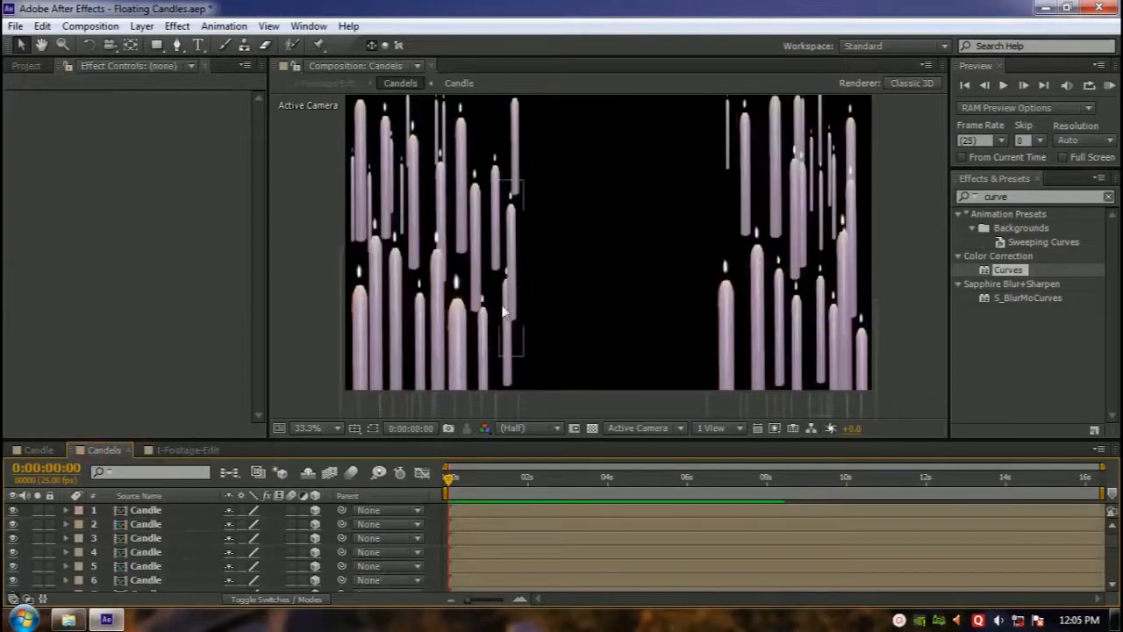
left_click(476, 219)
left_click_drag(485, 196, 515, 208)
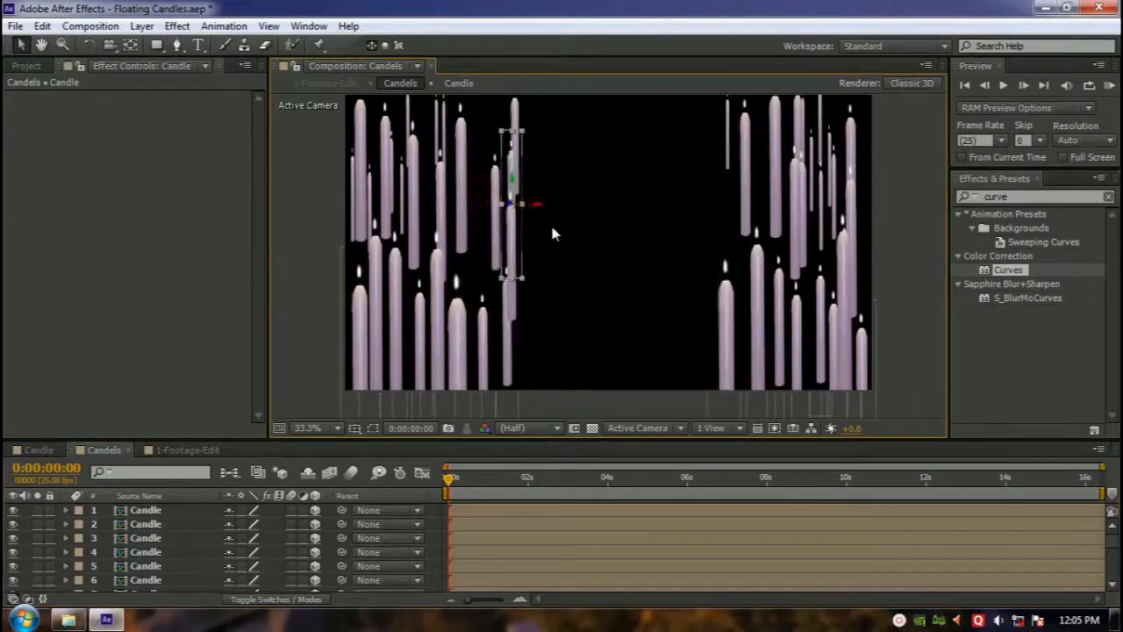
left_click_drag(542, 209, 532, 356)
left_click_drag(745, 151, 736, 145)
left_click_drag(795, 206, 757, 183)
mouse_move(734, 126)
left_mouse_down()
mouse_move(733, 182)
mouse_move(740, 128)
left_mouse_up()
- Lower an inner candle of the left group and spread right-hand candles toward the centre of the frame
left_click(517, 136)
left_click_drag(518, 141, 522, 263)
left_click(741, 136)
left_click_drag(781, 207, 775, 206)
left_click_drag(843, 307, 733, 322)
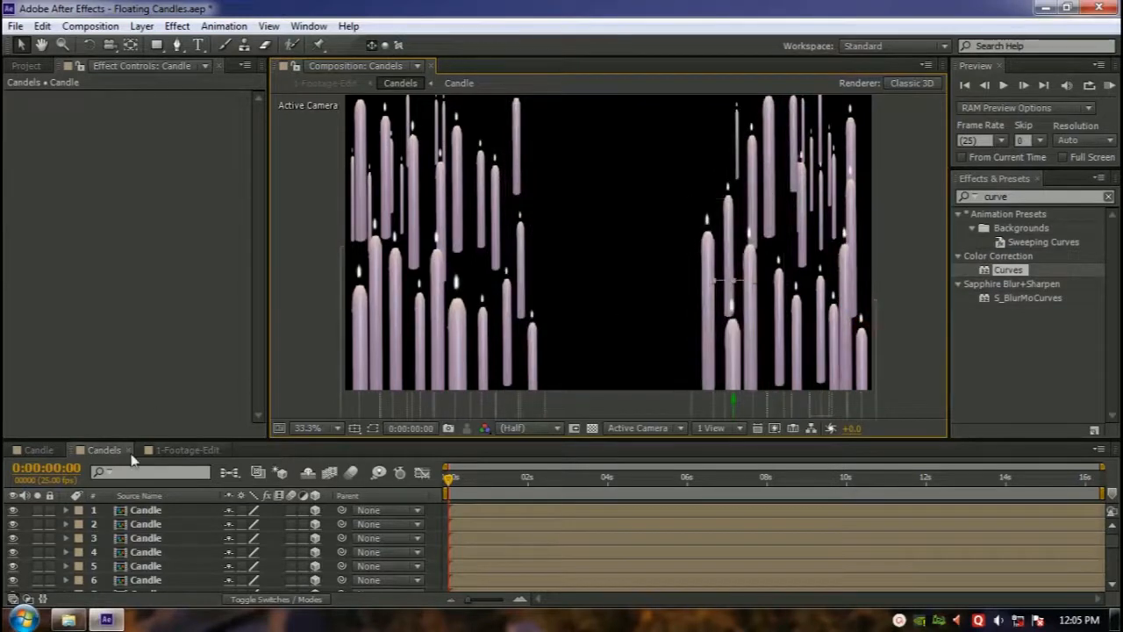
- Preview the rearranged candles in the 1-Footage-Edit composition and examine the end of the timeline at 0:00:16:08
left_click(186, 450)
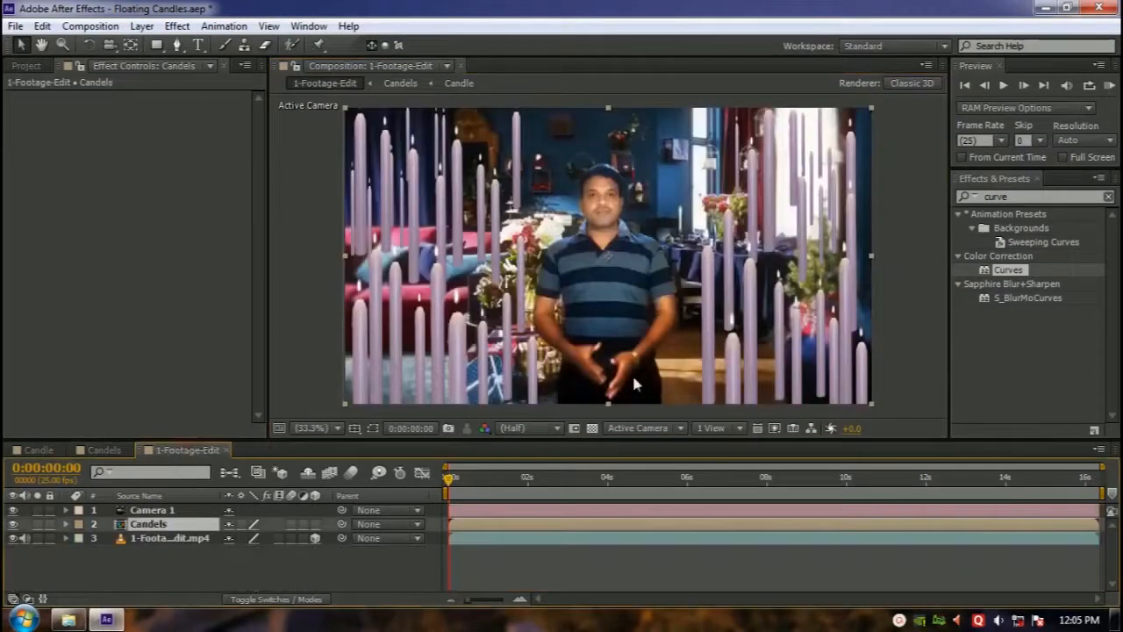
key("KP_0")
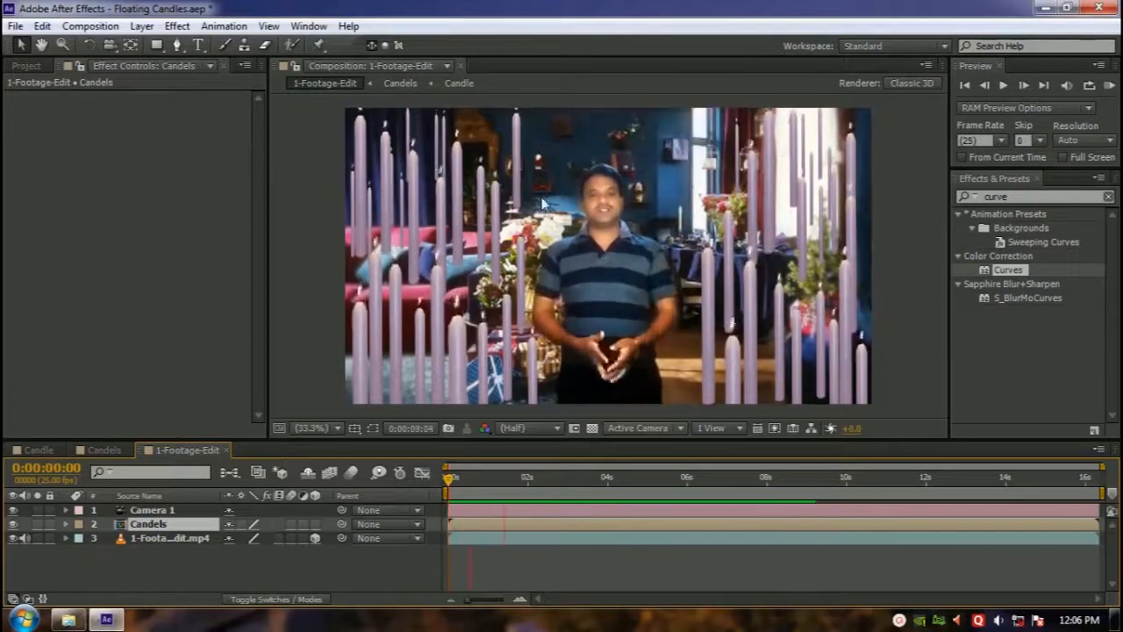
key("space")
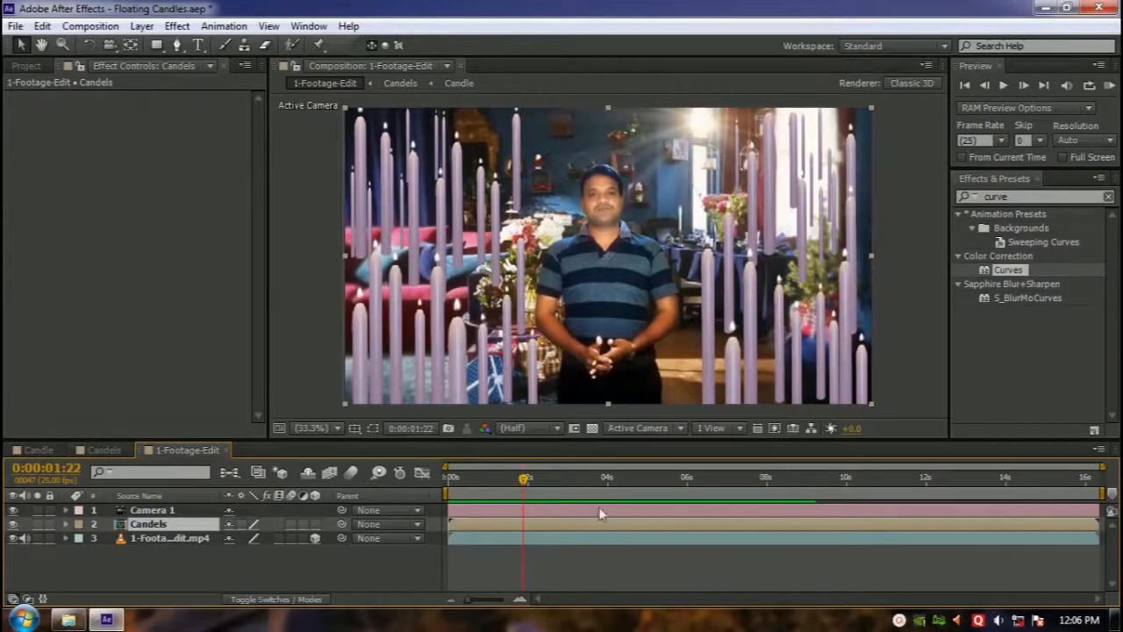
left_click_drag(524, 476, 1098, 480)
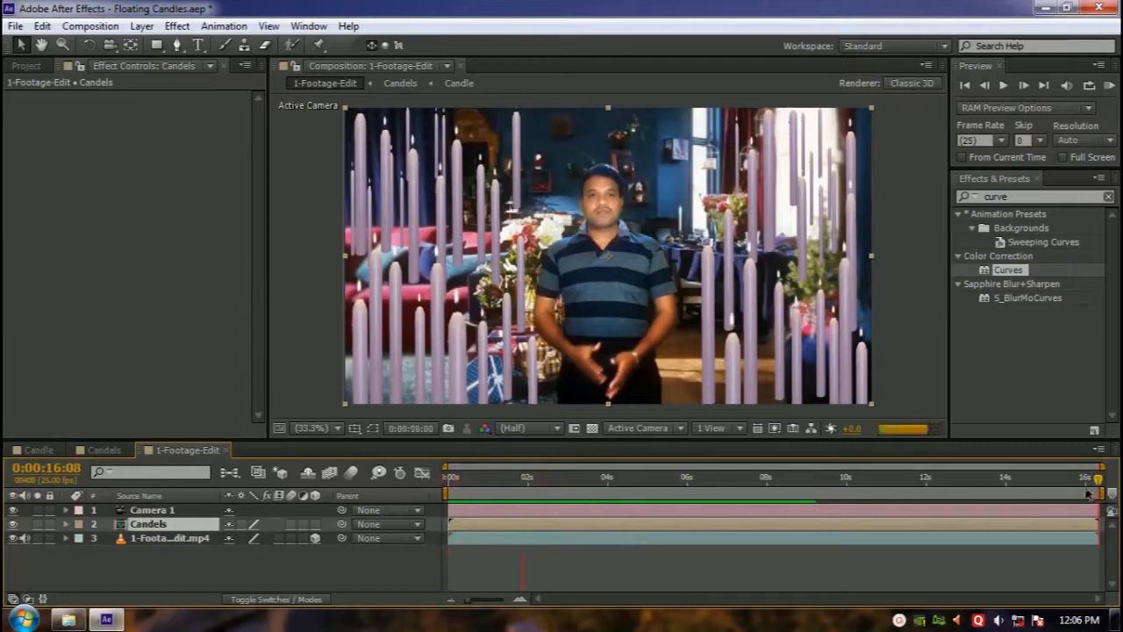
left_click_drag(1059, 486, 1107, 493)
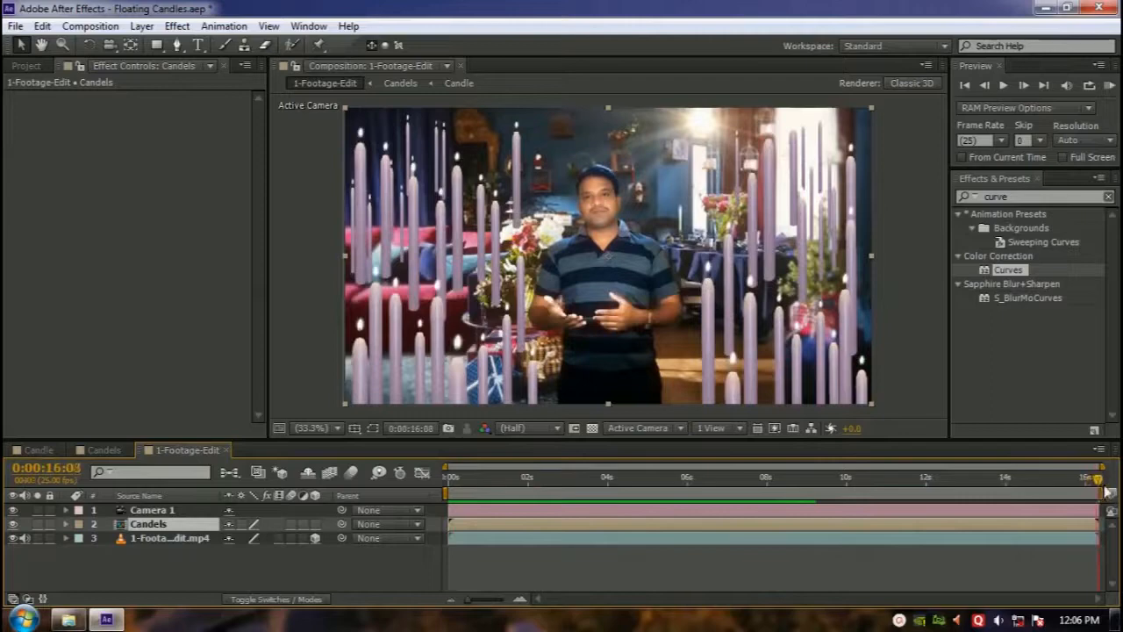
- Set the Candels composition's duration to 0:00:30:09
left_click(101, 449)
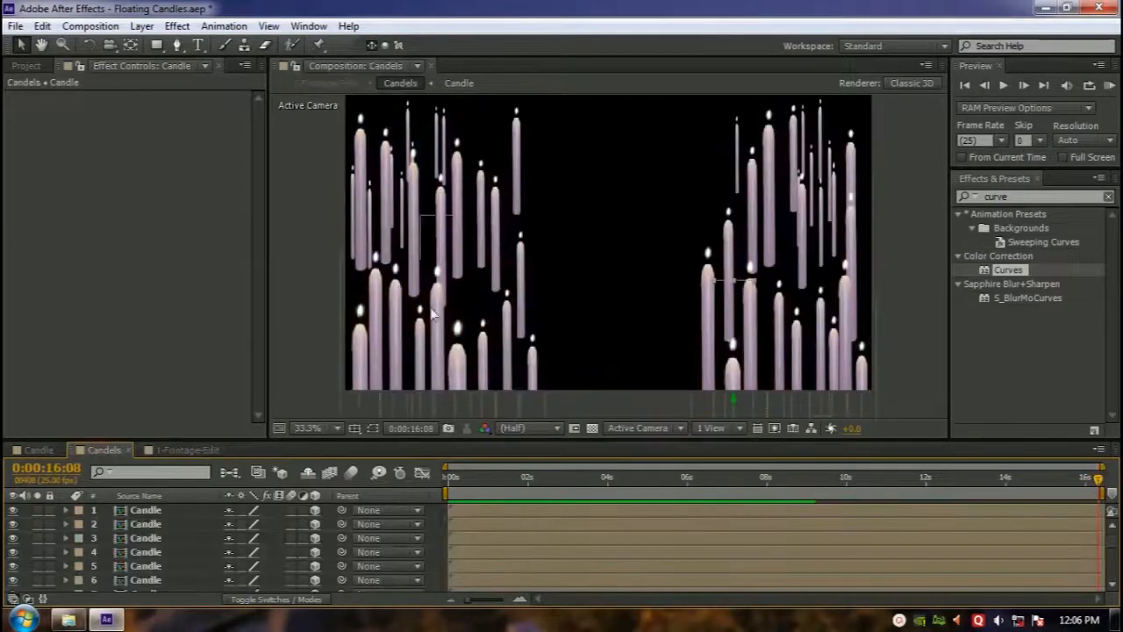
scroll(756, 253, "down", 1)
left_click_drag(343, 440, 342, 273)
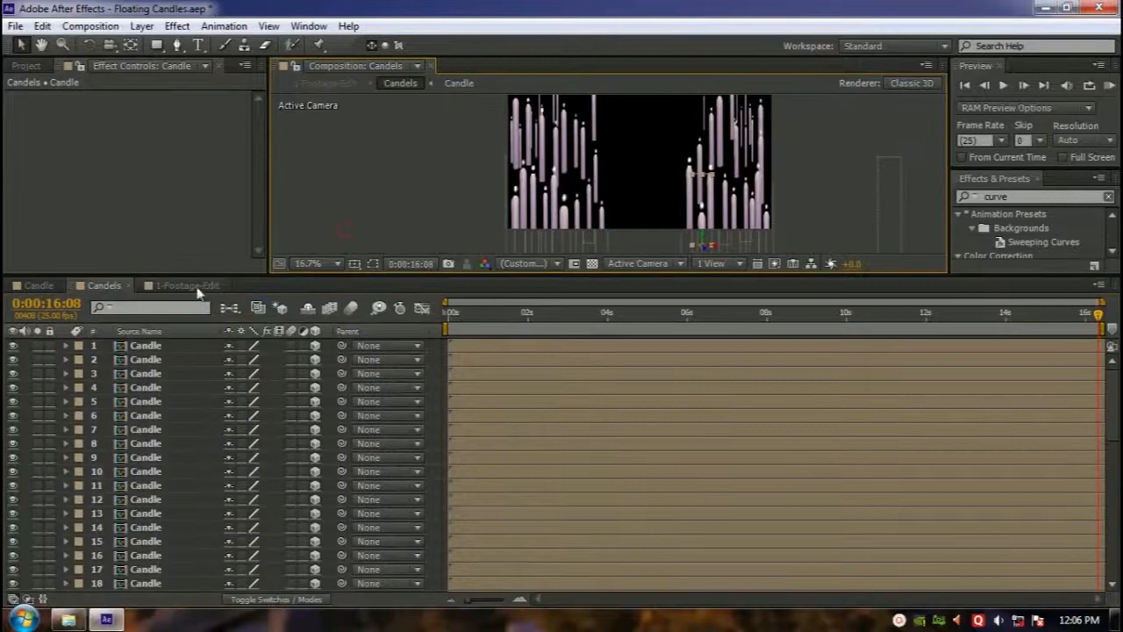
left_click(90, 25)
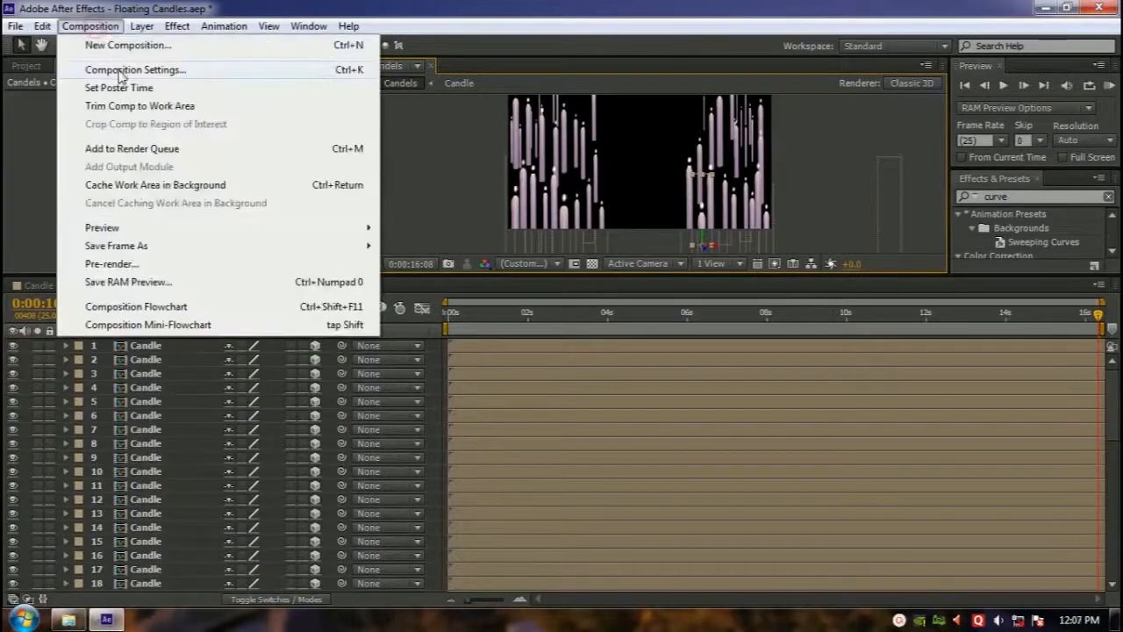
left_click(118, 70)
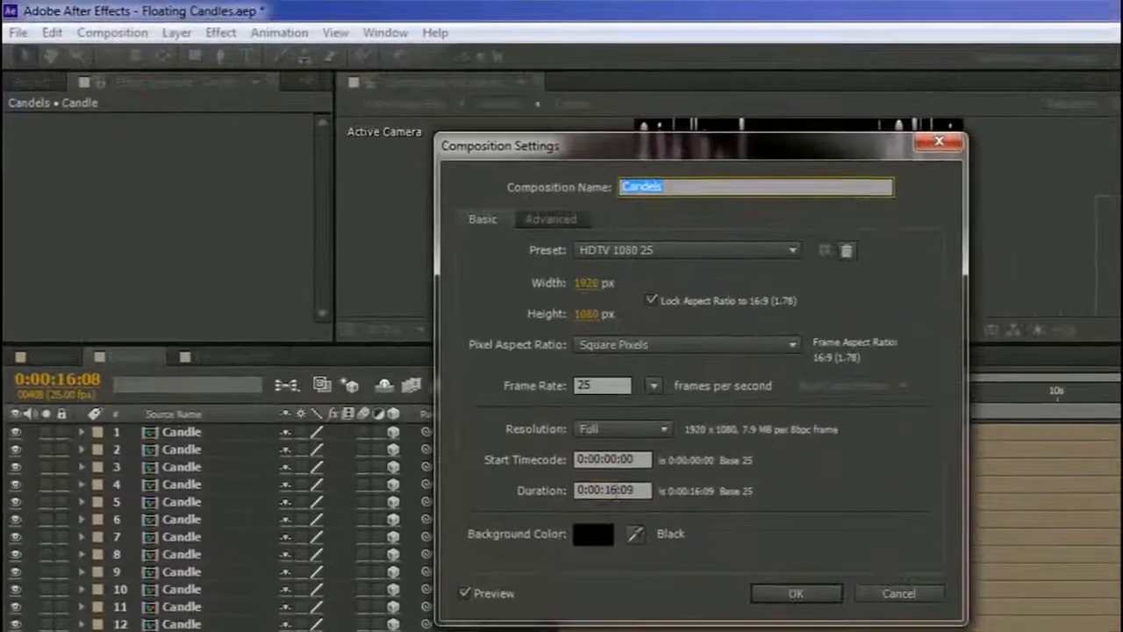
left_click(499, 396)
key("BackSpace")
key("BackSpace")
type("30:09")
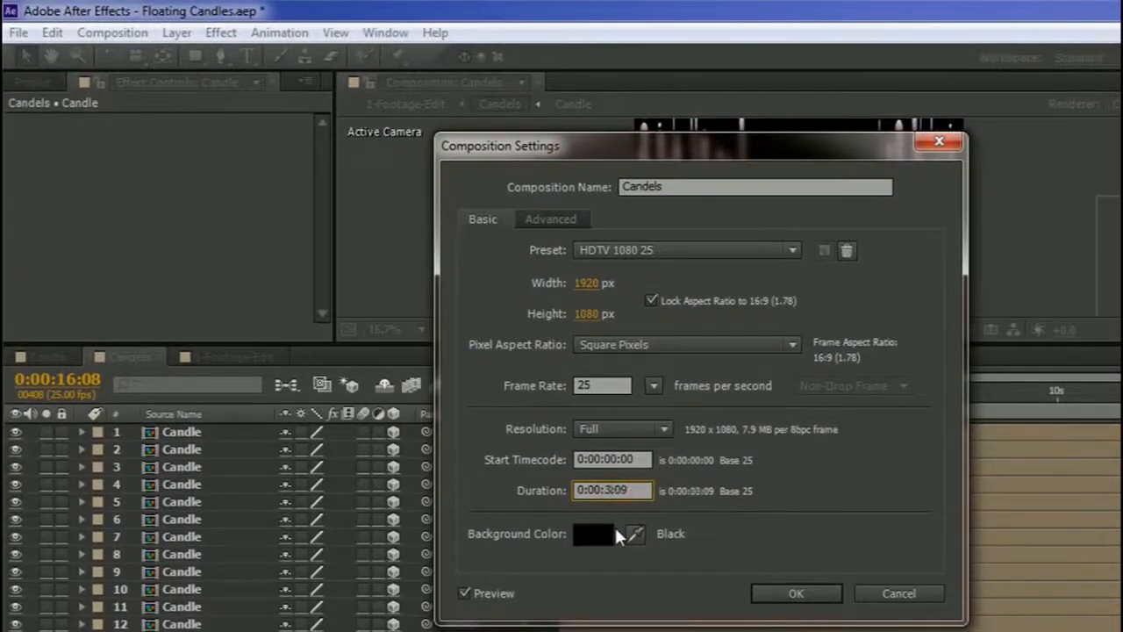
left_click(788, 593)
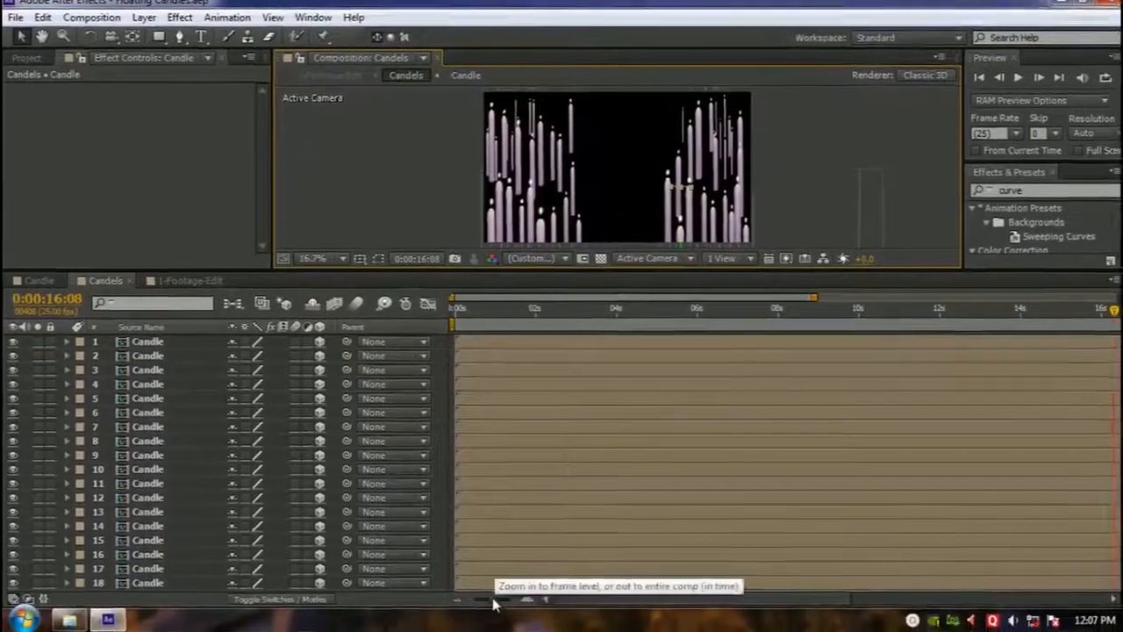
- Slide candle layers 1 to 4 earlier in time by decreasing amounts so that their ends are staggered
left_click_drag(487, 600, 460, 595)
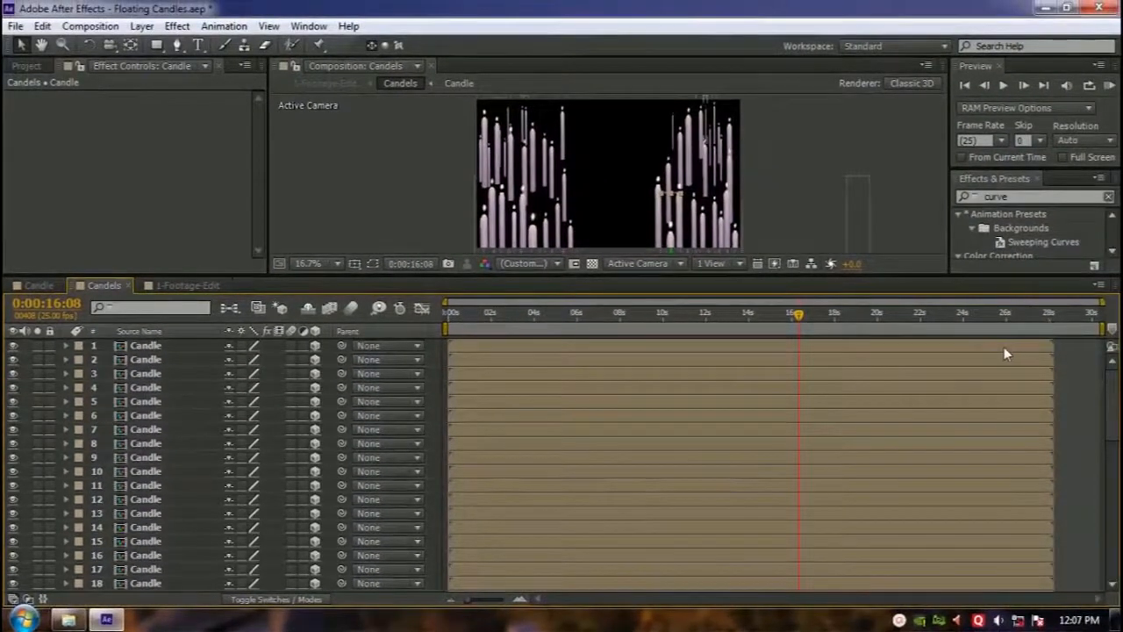
left_click_drag(1007, 346, 768, 346)
left_click_drag(1051, 359, 711, 360)
left_click_drag(953, 374, 757, 374)
left_click_drag(969, 388, 799, 386)
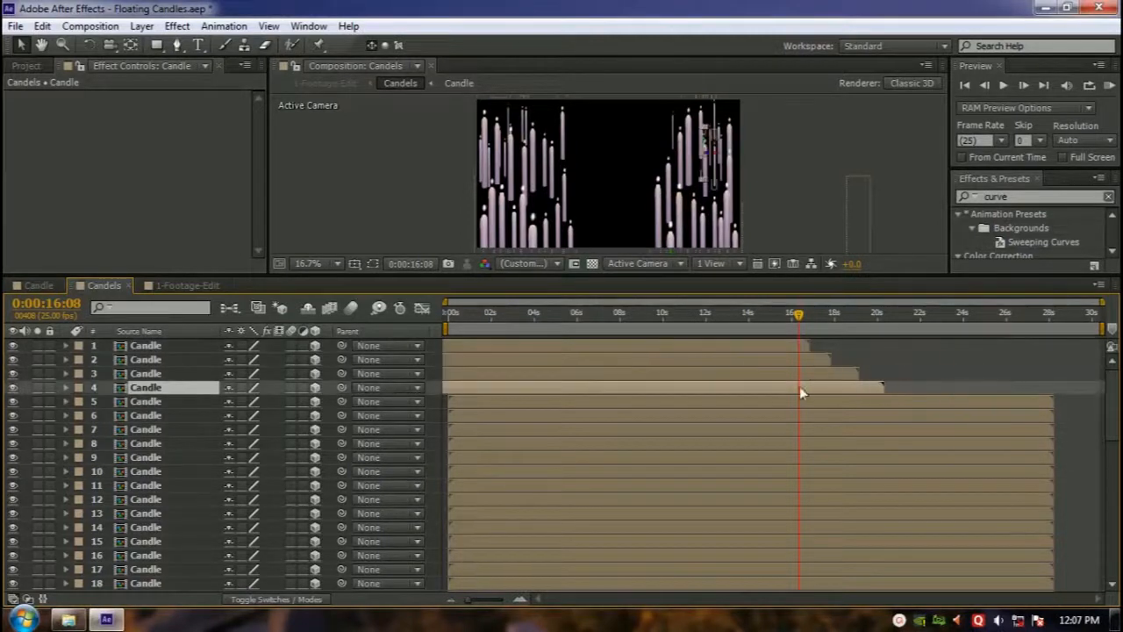
- Offset candle layers 5 to 15 earlier in time by varying amounts, leaving layer 10 at its original position
left_click_drag(990, 401, 859, 402)
left_click_drag(1000, 415, 907, 416)
left_click_drag(1010, 428, 973, 444)
left_click_drag(1017, 457, 998, 458)
left_click_drag(1031, 485, 1005, 500)
left_click_drag(1039, 528, 961, 541)
- Shift candle layers 16 to 23 progressively earlier in time, with layer 23 ending at about 17 seconds
scroll(973, 491, "down", 3)
left_click_drag(1008, 429, 914, 433)
left_click_drag(982, 443, 859, 444)
left_click_drag(938, 472, 822, 473)
left_click_drag(950, 499, 737, 514)
left_click_drag(972, 527, 727, 528)
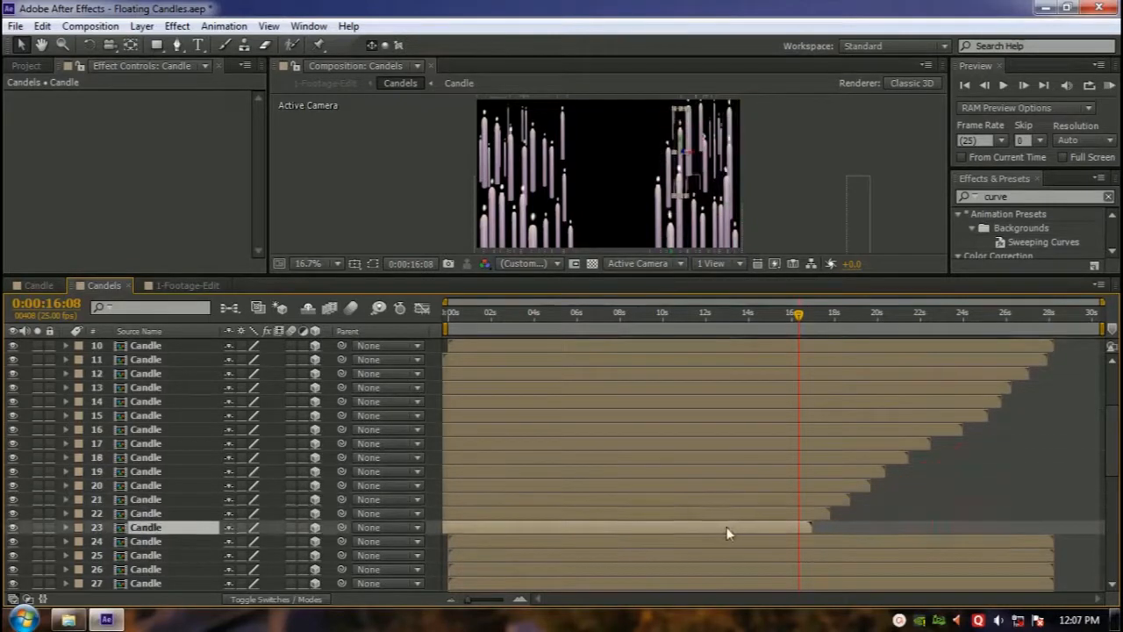
- Slide candle layers 24 to 29 earlier in time, each one offset less than the layer above it
scroll(755, 491, "down", 2)
left_click_drag(992, 457, 771, 472)
left_click_drag(987, 485, 842, 500)
left_click_drag(991, 513, 848, 514)
left_click_drag(961, 528, 837, 526)
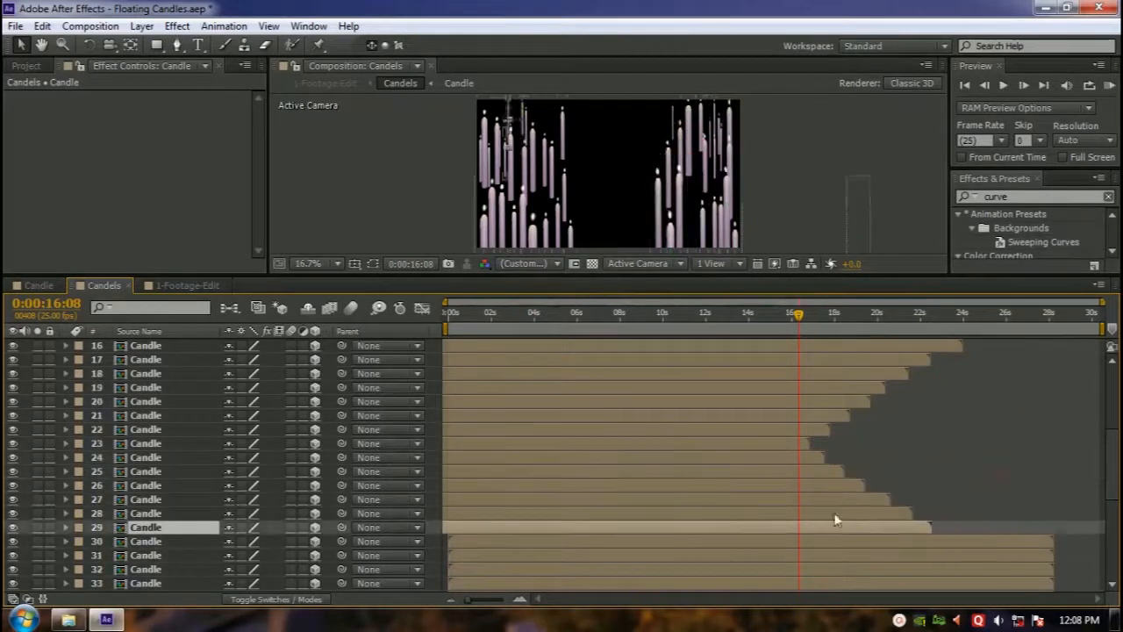
- Stagger the remaining candle layers from layer 30 down by moving them earlier in time by varying amounts
scroll(877, 518, "down", 3)
left_click_drag(1009, 541, 755, 541)
left_click_drag(1016, 514, 939, 515)
left_click_drag(1015, 430, 964, 429)
scroll(965, 492, "down", 4)
left_click_drag(1009, 570, 918, 571)
left_click_drag(982, 543, 872, 542)
left_click_drag(983, 584, 947, 584)
scroll(952, 518, "up", 11)
scroll(961, 528, "up", 1)
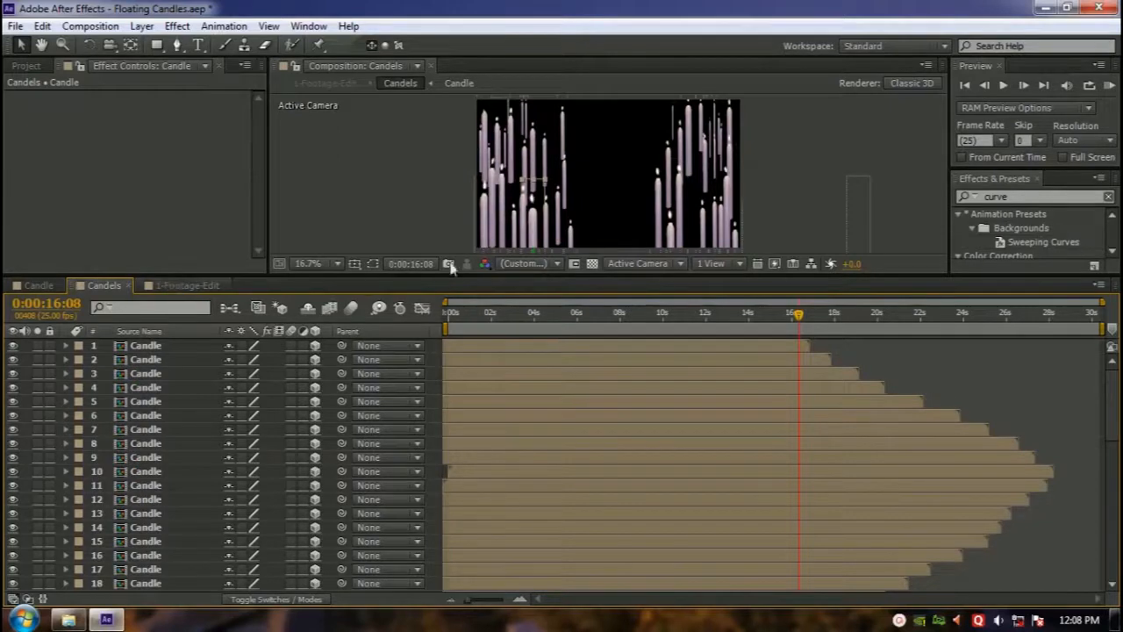
- Preview the time-offset candles from the start of Candels and check them over the footage in 1-Footage-Edit
left_click_drag(476, 320, 534, 317)
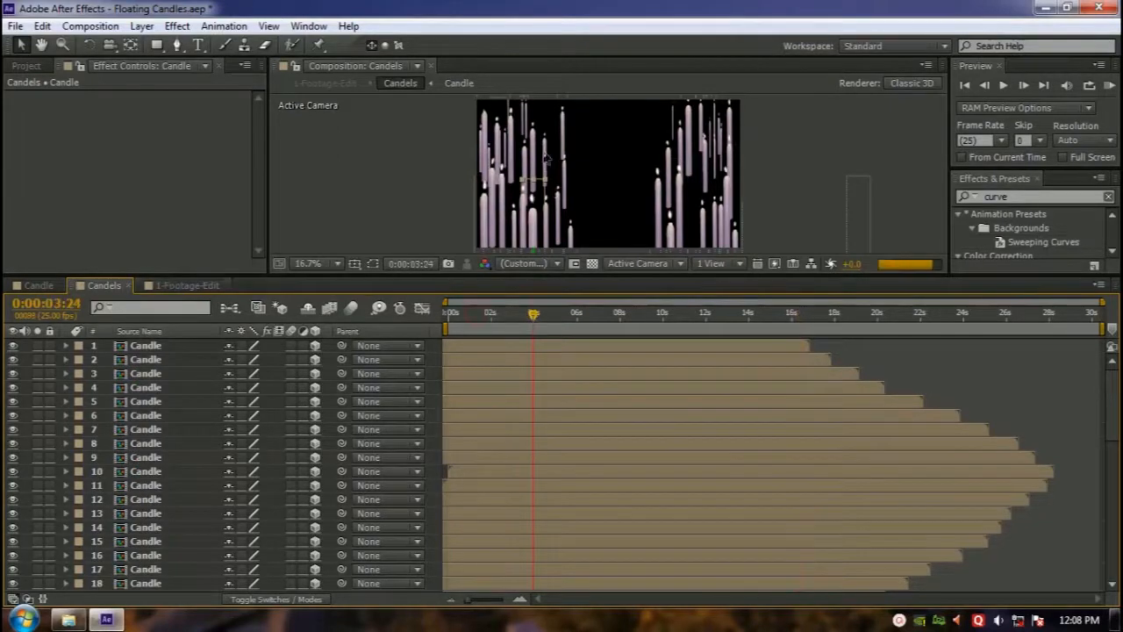
left_click_drag(534, 316, 404, 321)
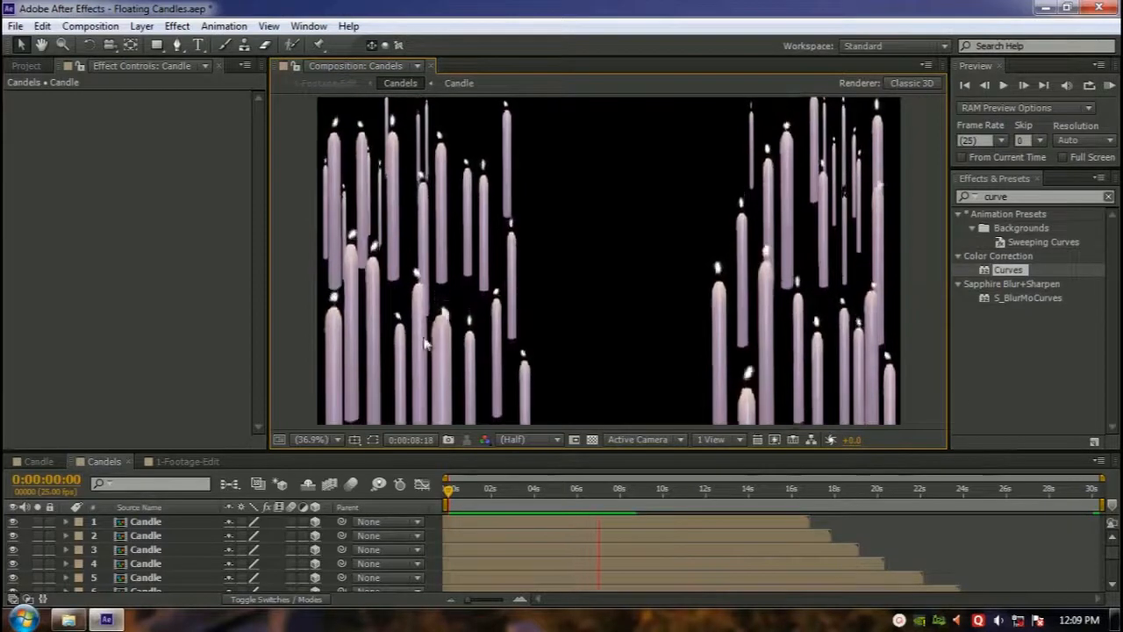
left_click(615, 505)
left_click_drag(615, 506, 443, 495)
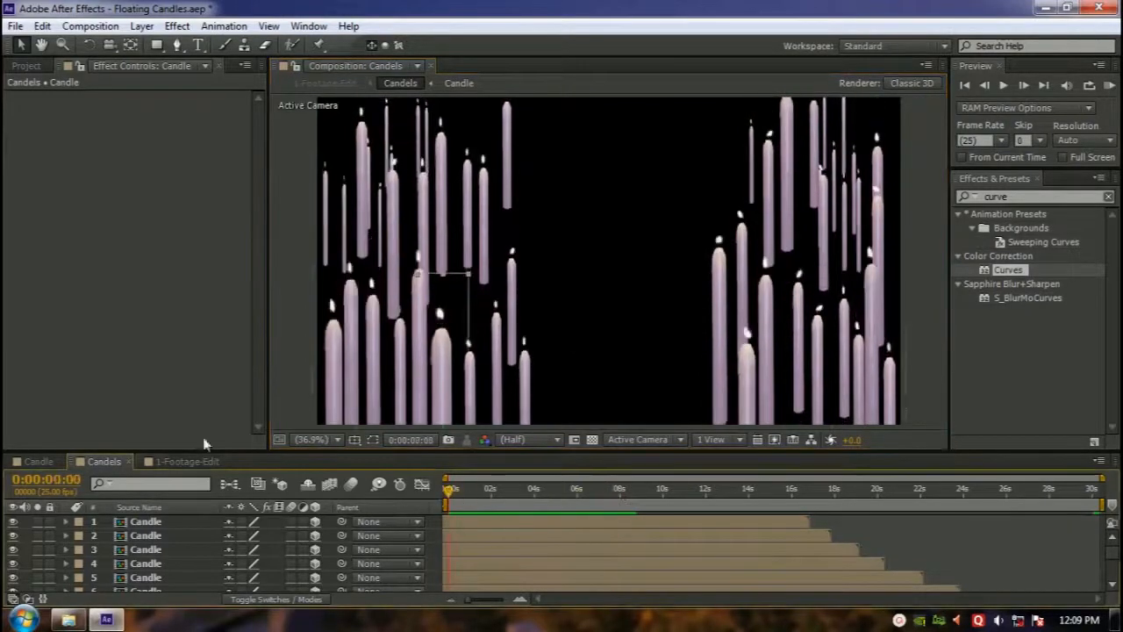
left_click(184, 461)
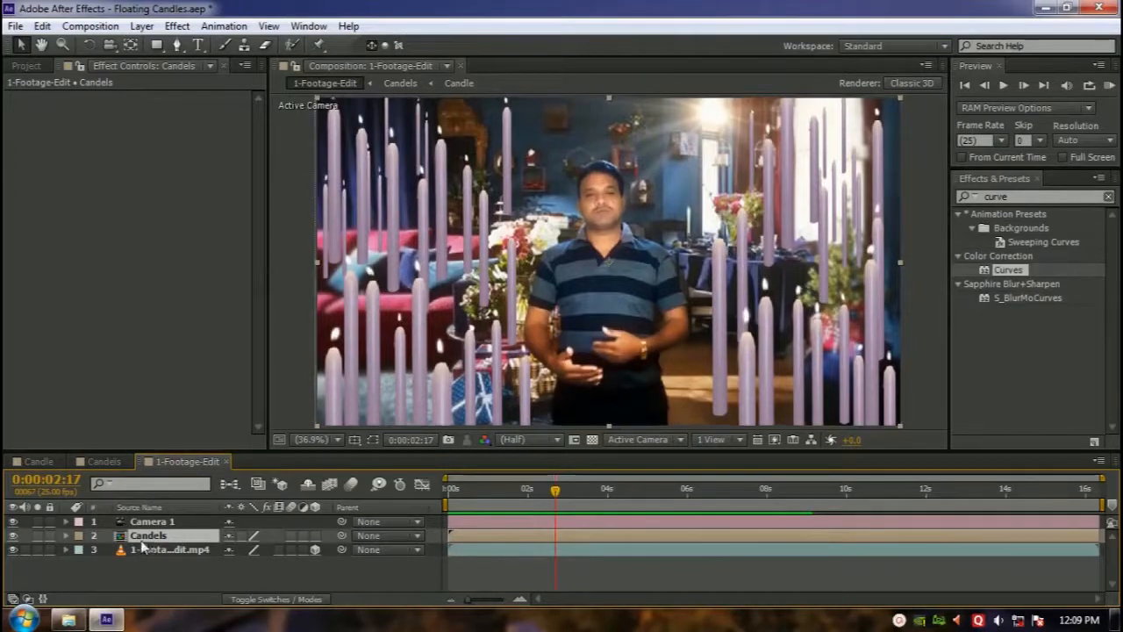
- Duplicate the Candels layer in the 1-Footage-Edit composition
left_click(152, 568)
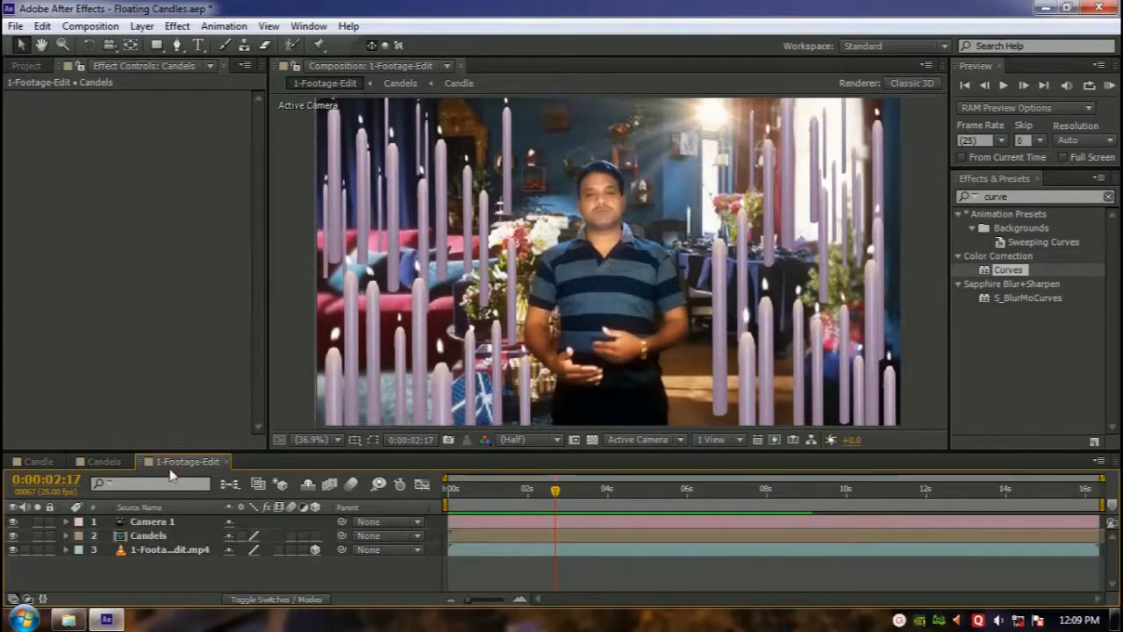
left_click(157, 538)
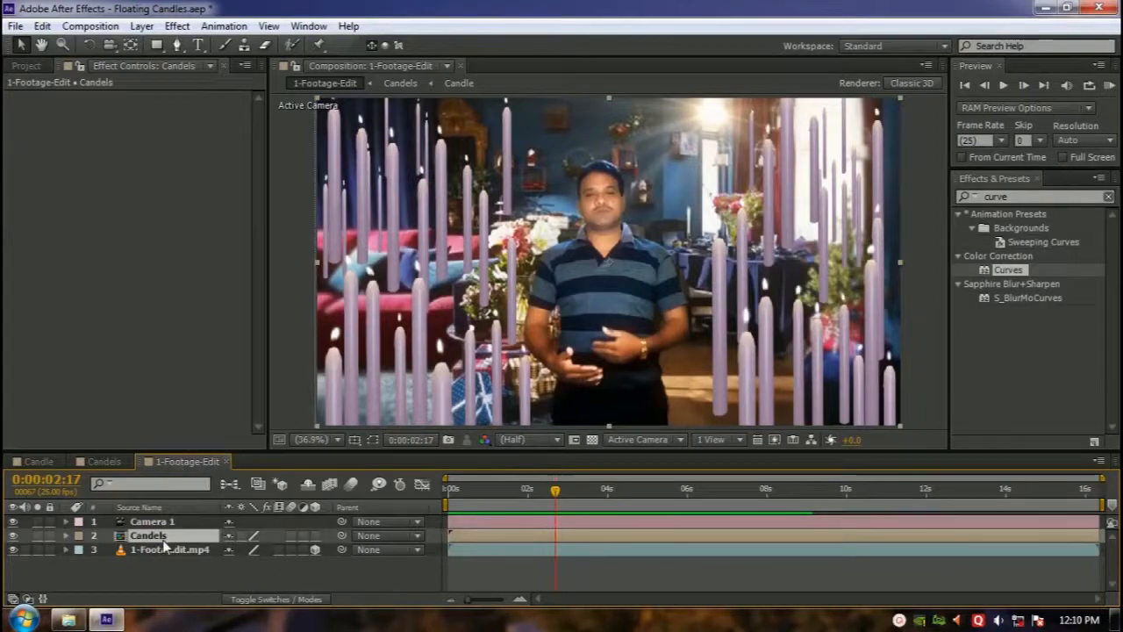
key("ctrl+d")
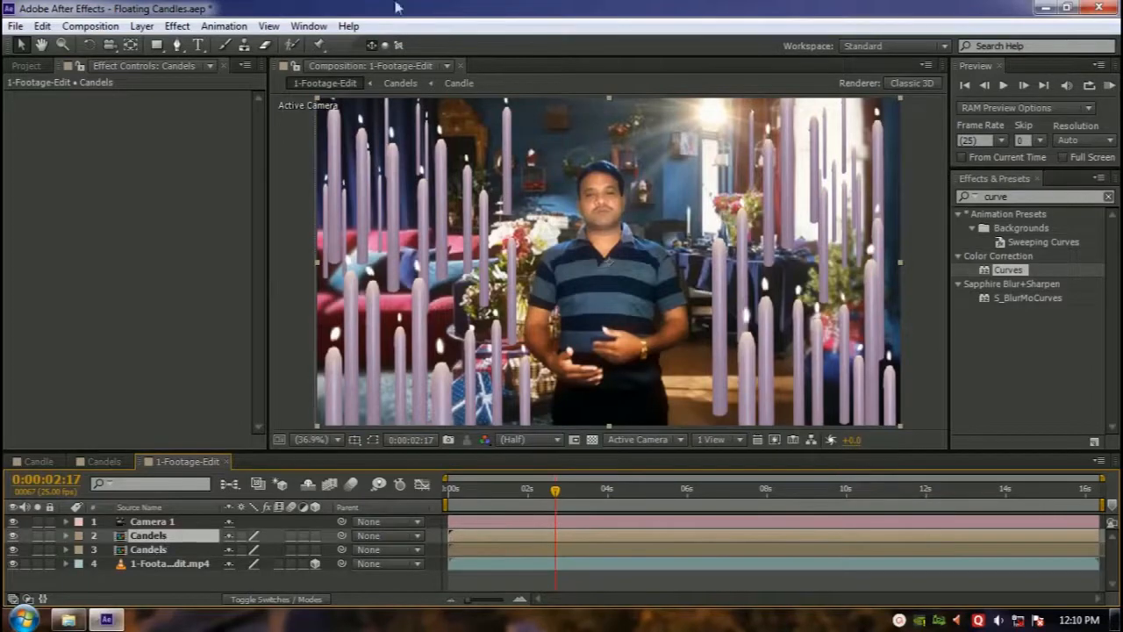
- Apply the Solid Composite effect to the upper Candels layer and set its color to black (000000)
left_click(177, 26)
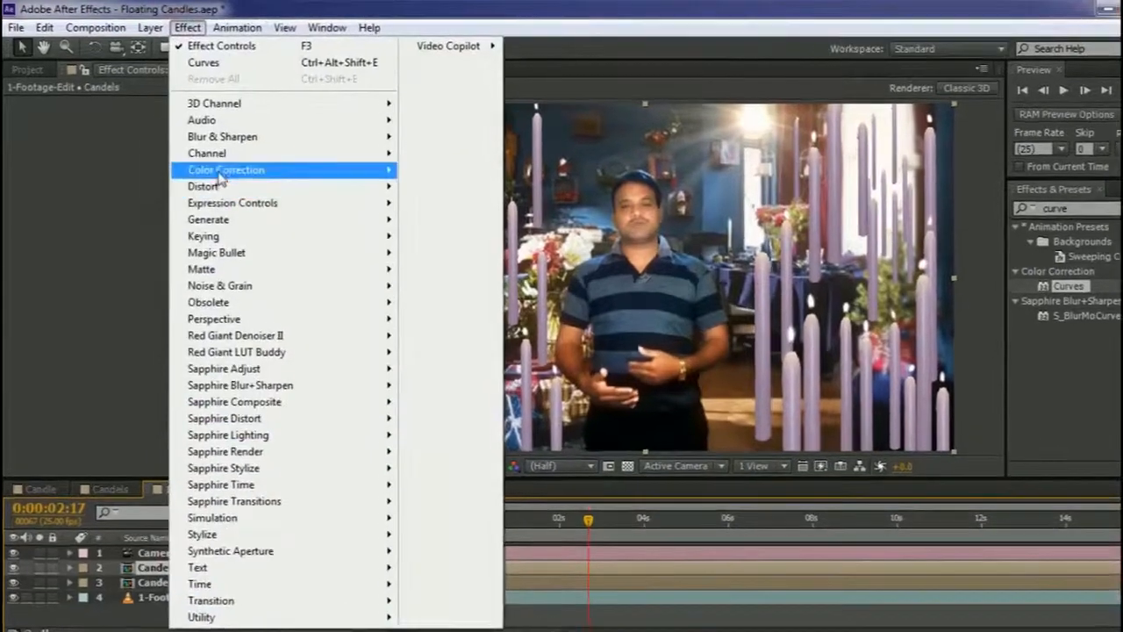
mouse_move(220, 153)
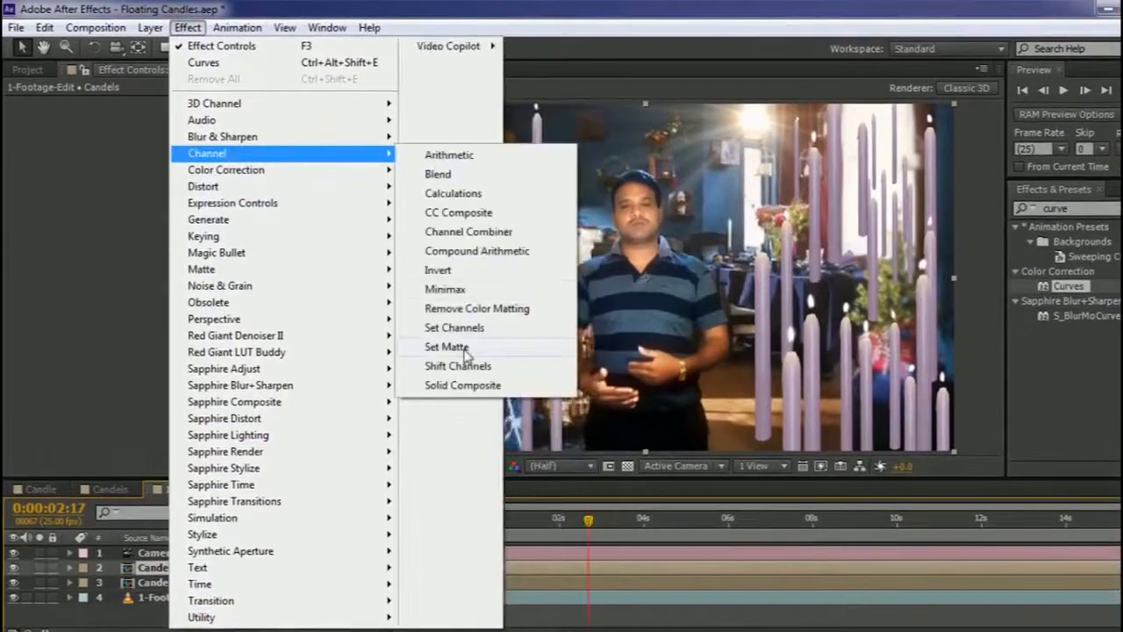
left_click(463, 385)
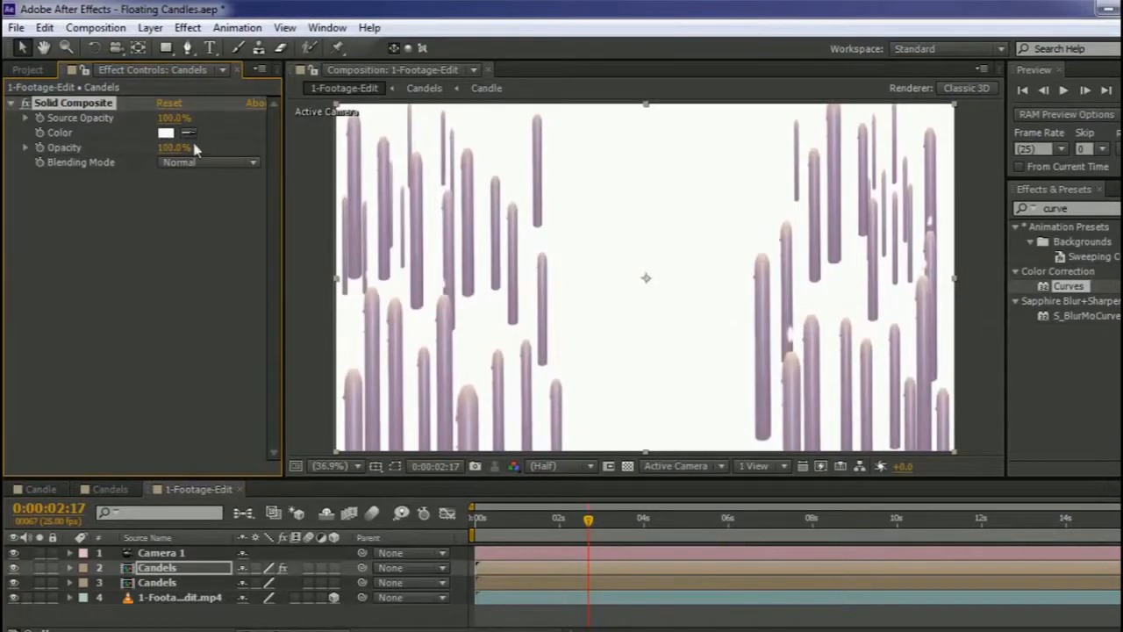
left_click(167, 134)
left_click_drag(350, 412, 469, 559)
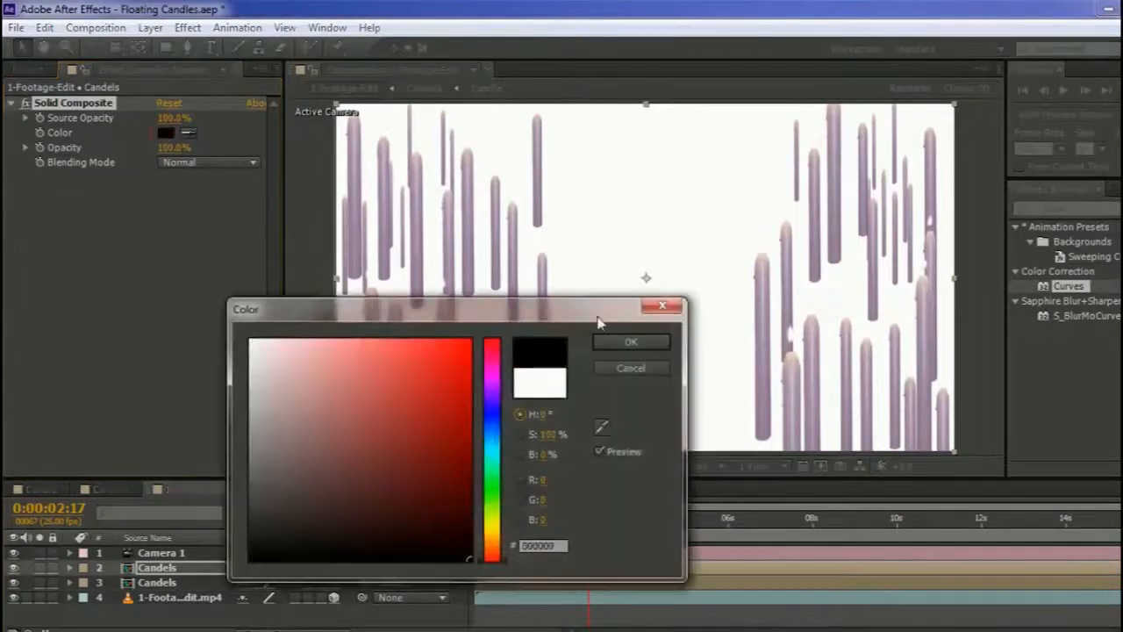
left_click(630, 342)
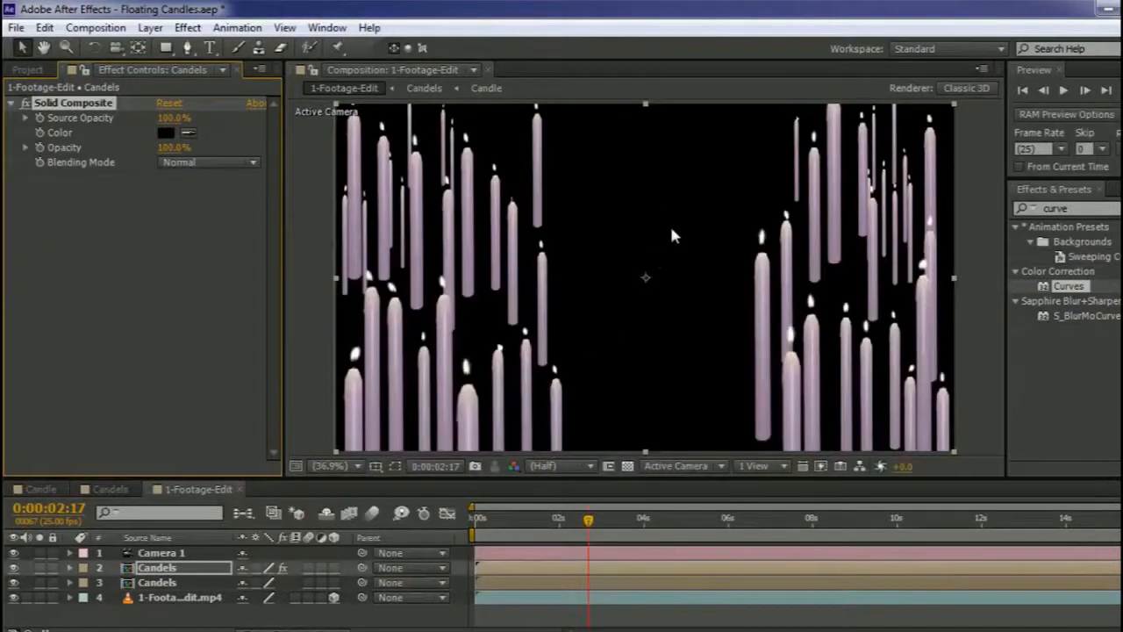
- Add a Glow effect to the upper Candels layer with a threshold of 80% and a radius of 100
left_click(149, 570)
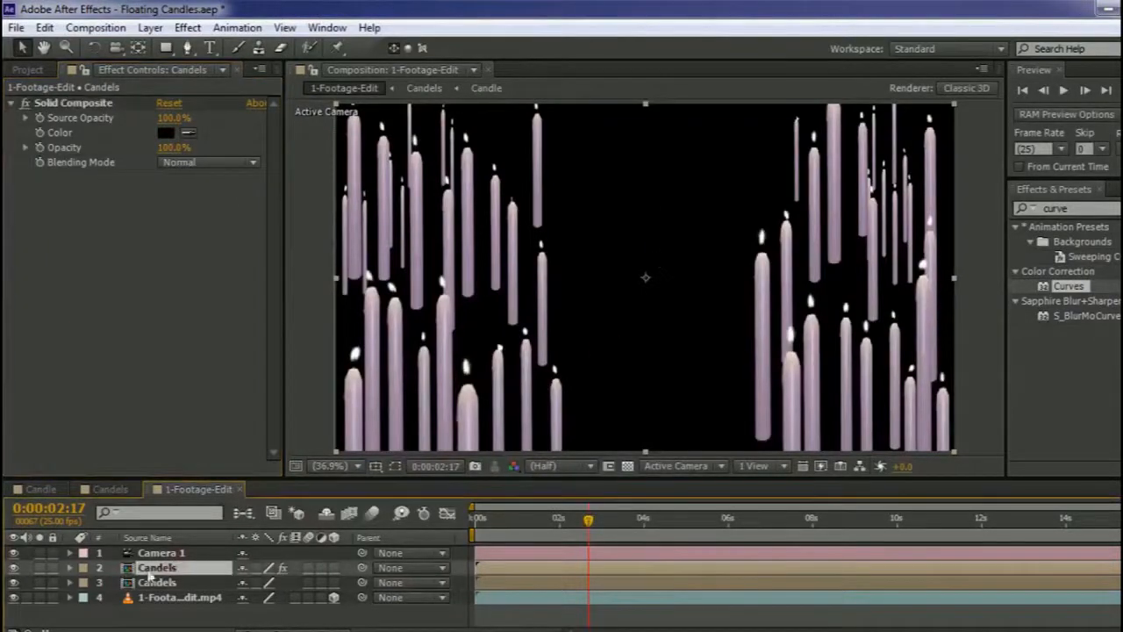
left_click(187, 27)
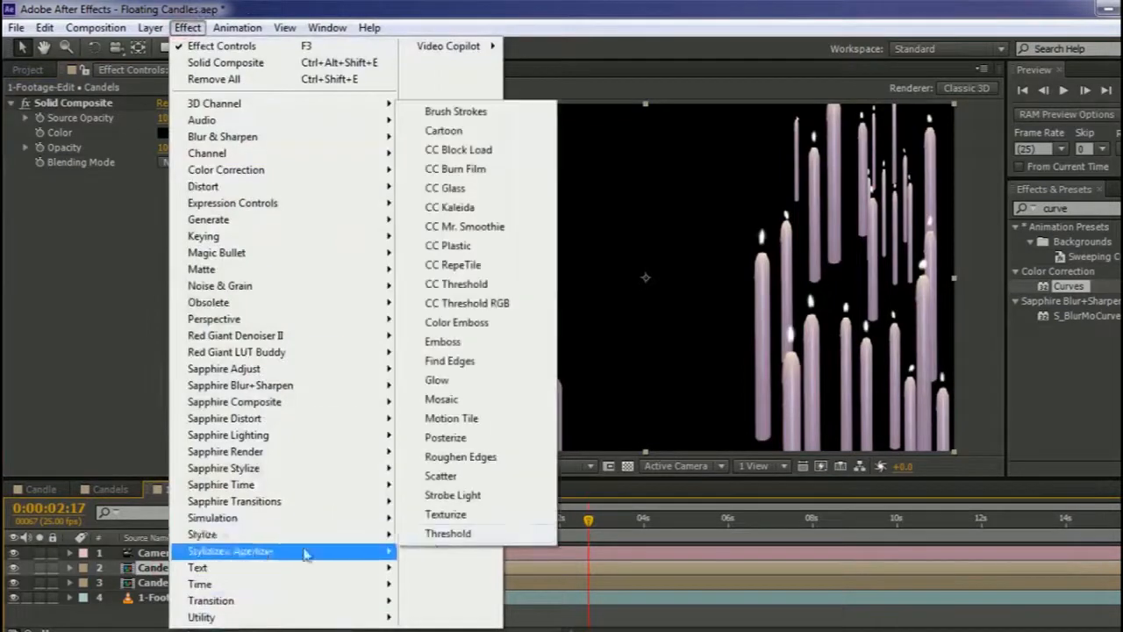
left_click(456, 380)
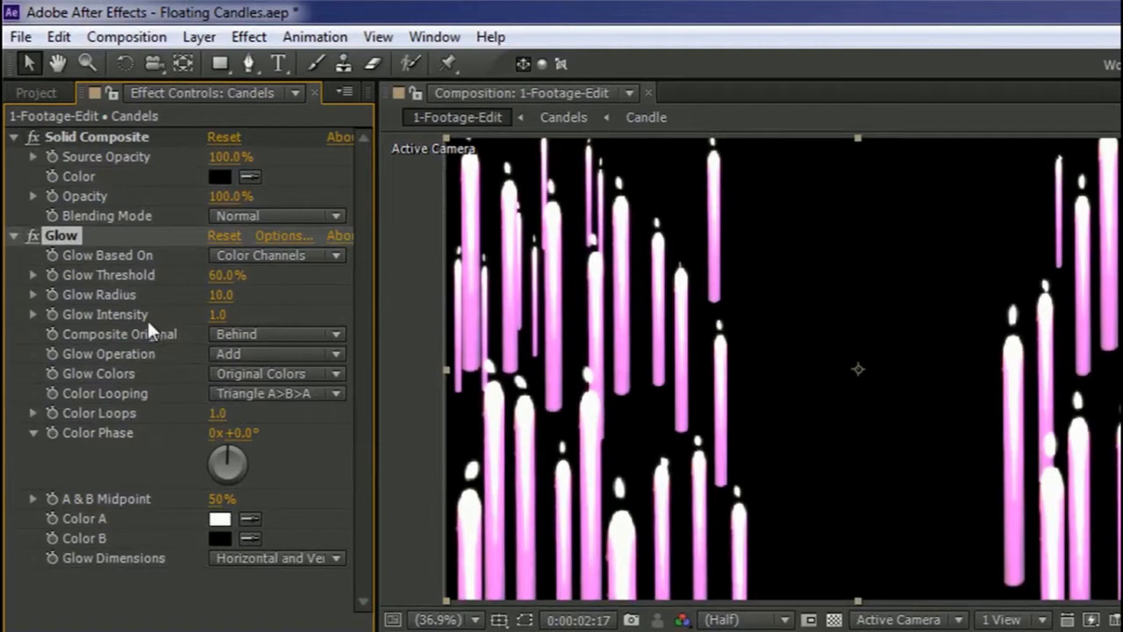
left_click(225, 276)
type("80")
key("Return")
left_click(219, 296)
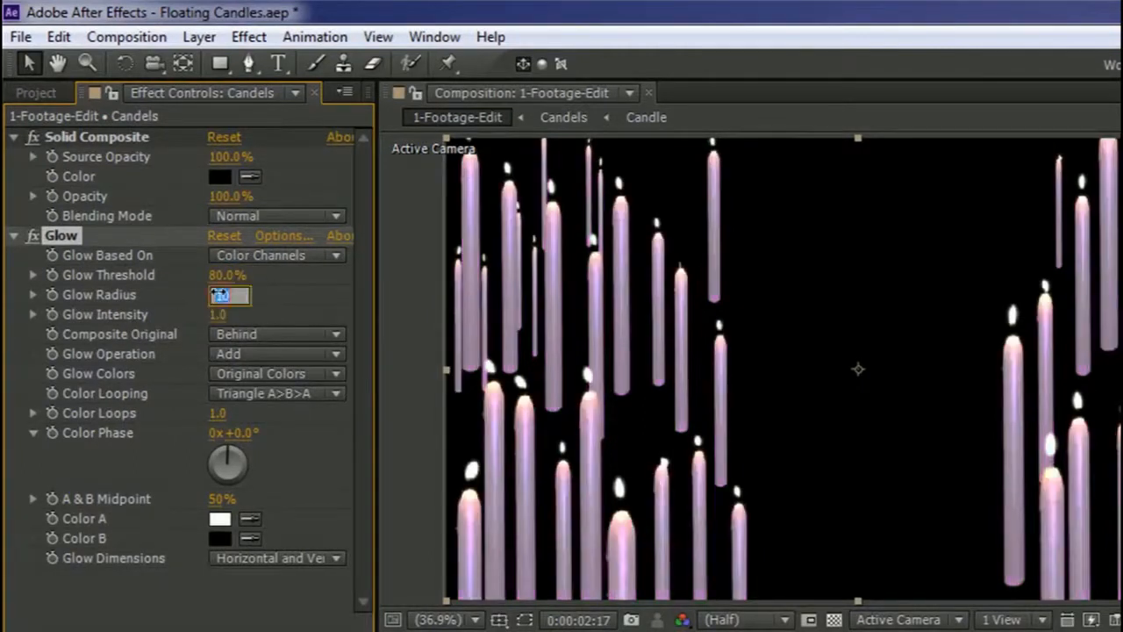
type("10")
key("Return")
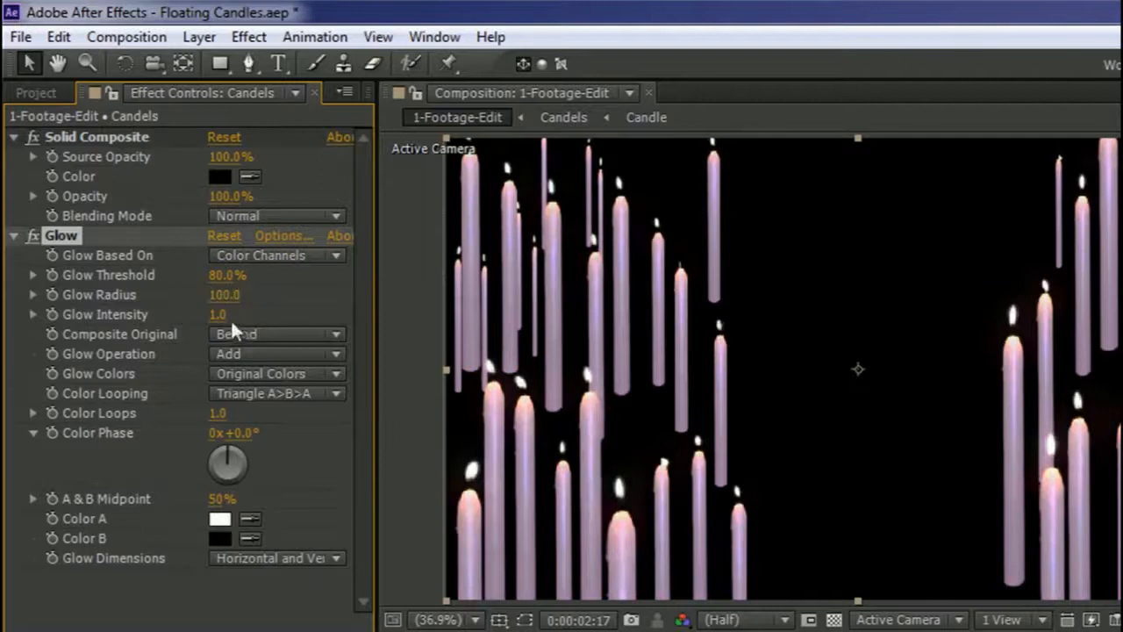
- Try a Glow intensity of 5.0 on the upper Candels layer, and settle on 2.0
left_click(219, 316)
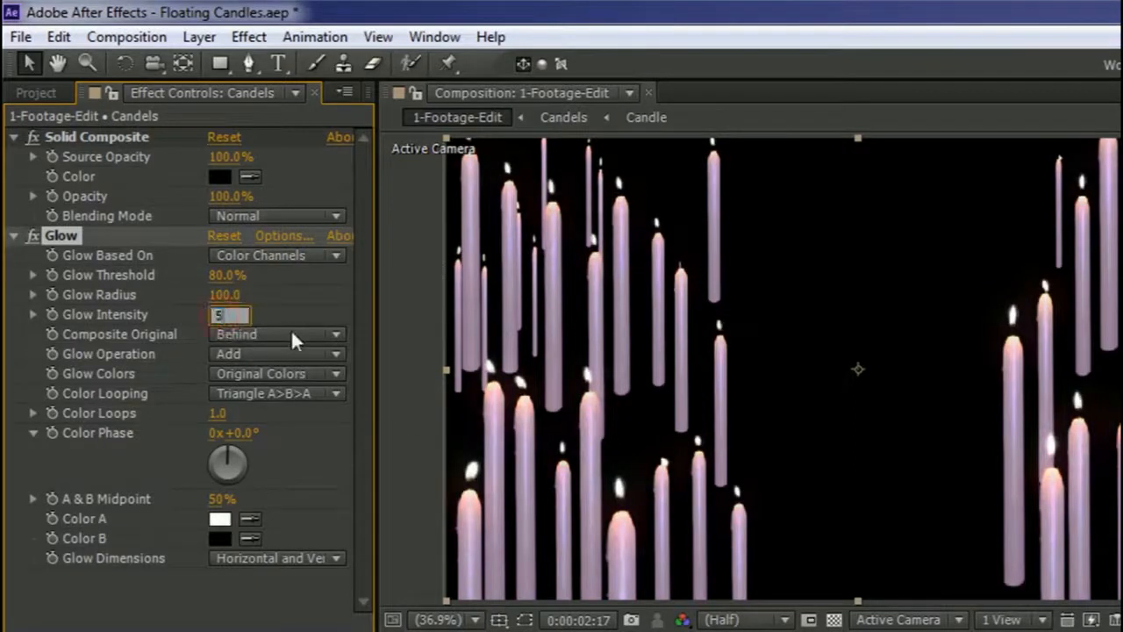
key("Return")
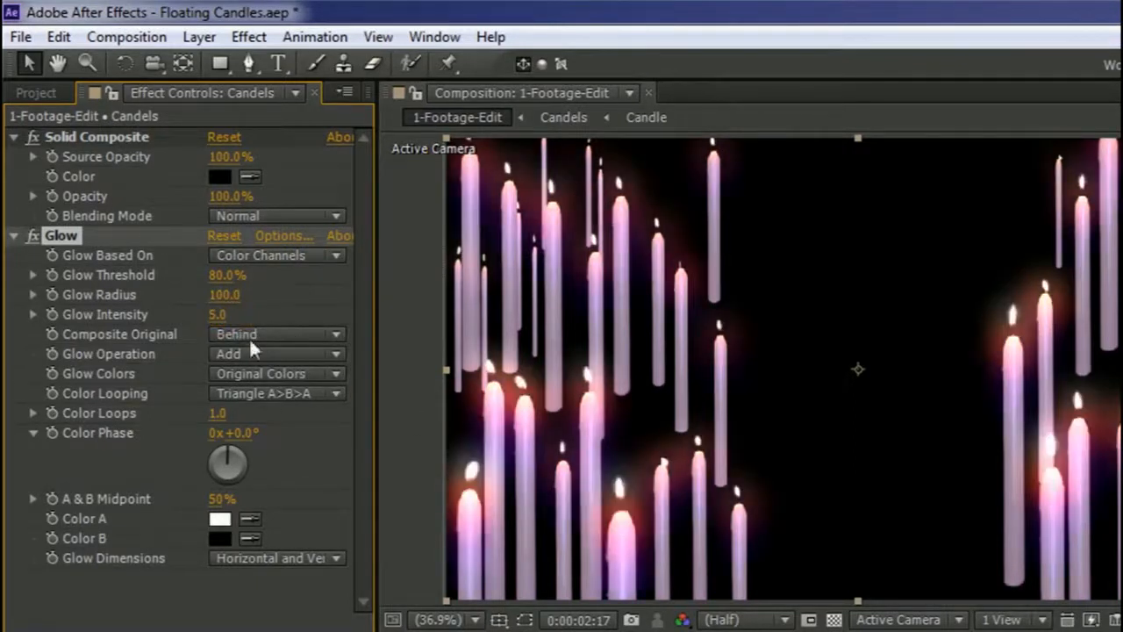
left_click(220, 314)
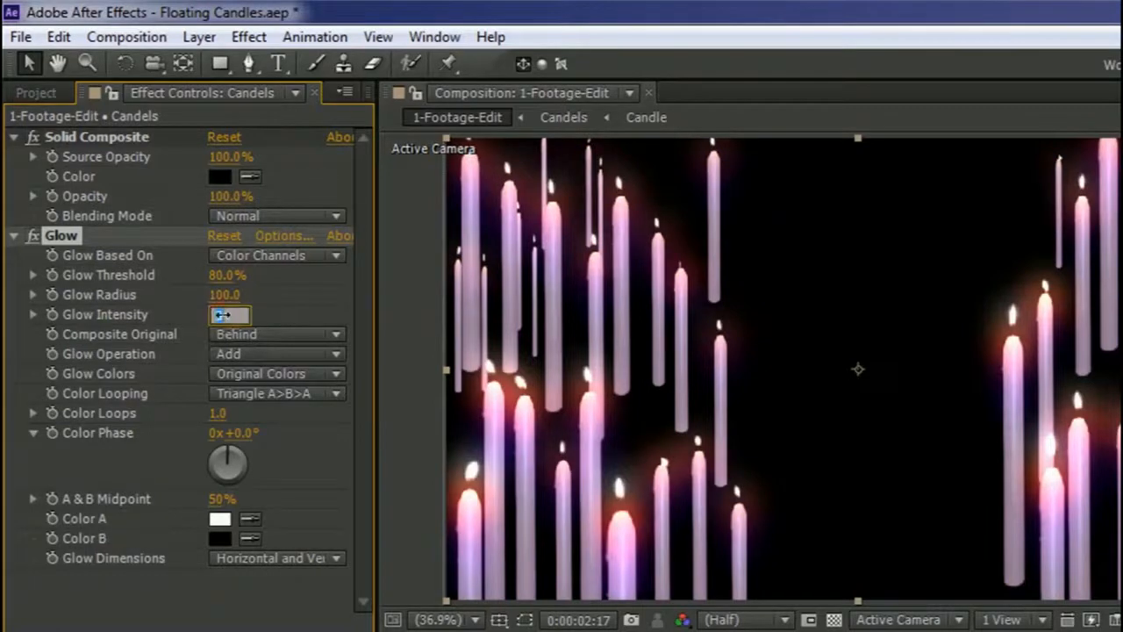
type("2")
key("Return")
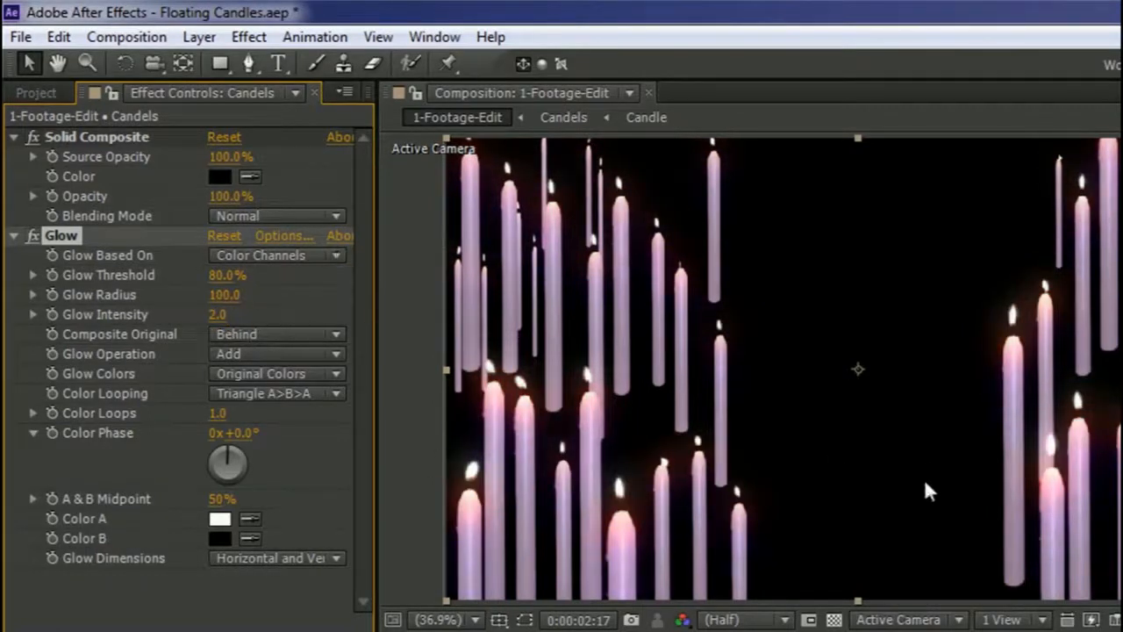
- Set the blending mode of the upper Candels layer to Lighten, viewing it near the start of the composition
left_click(560, 610)
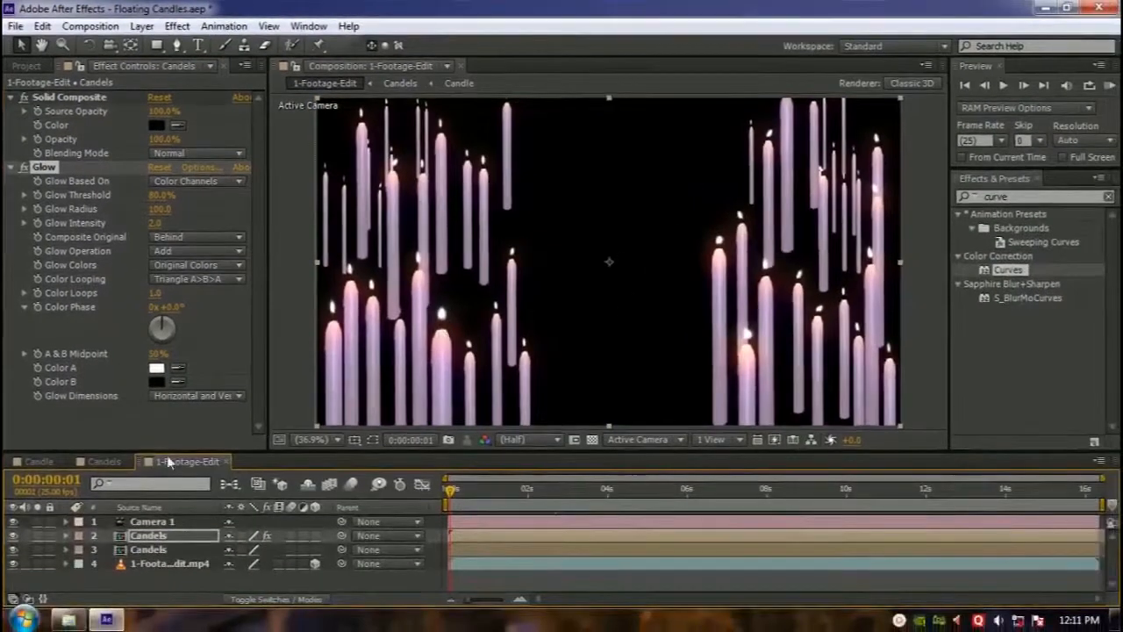
left_click(149, 537)
left_click_drag(233, 457, 246, 359)
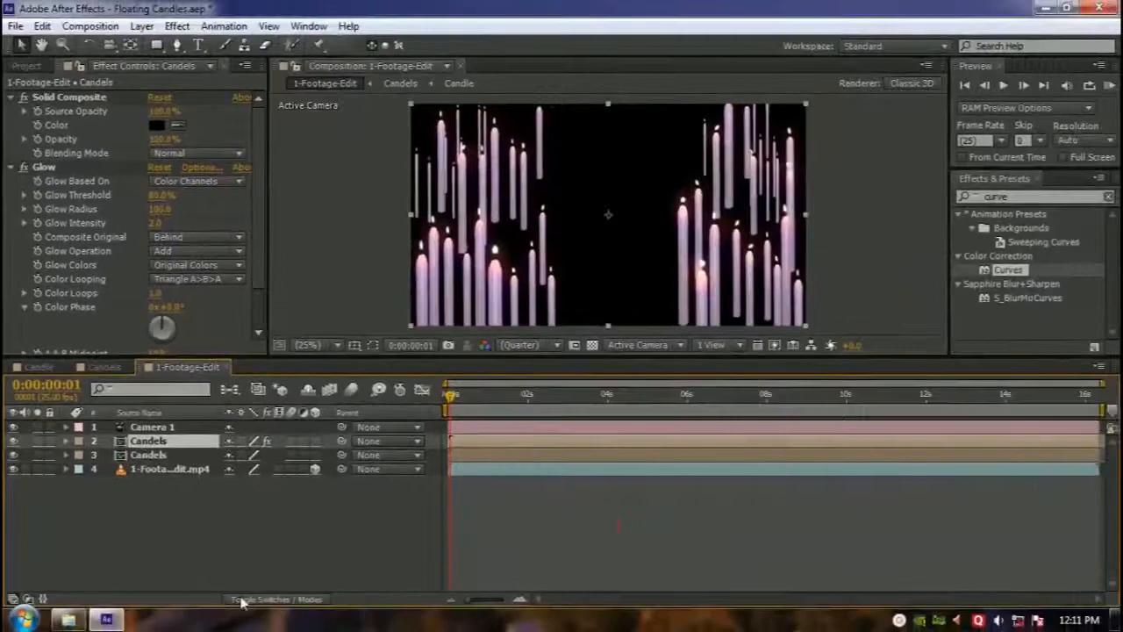
left_click(246, 600)
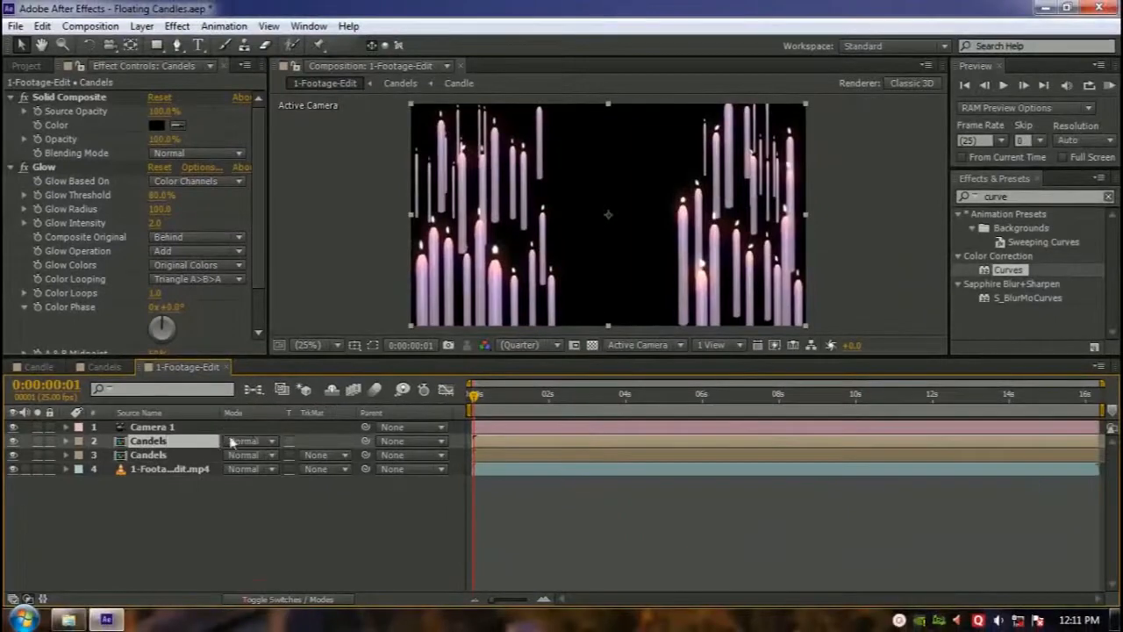
left_click(246, 441)
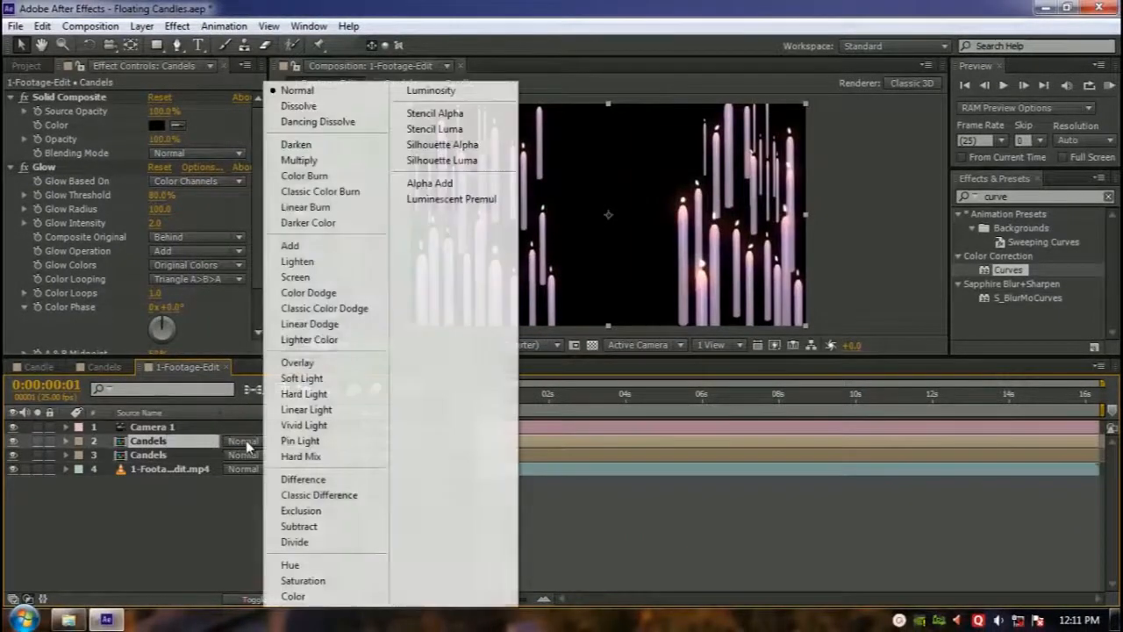
left_click(321, 266)
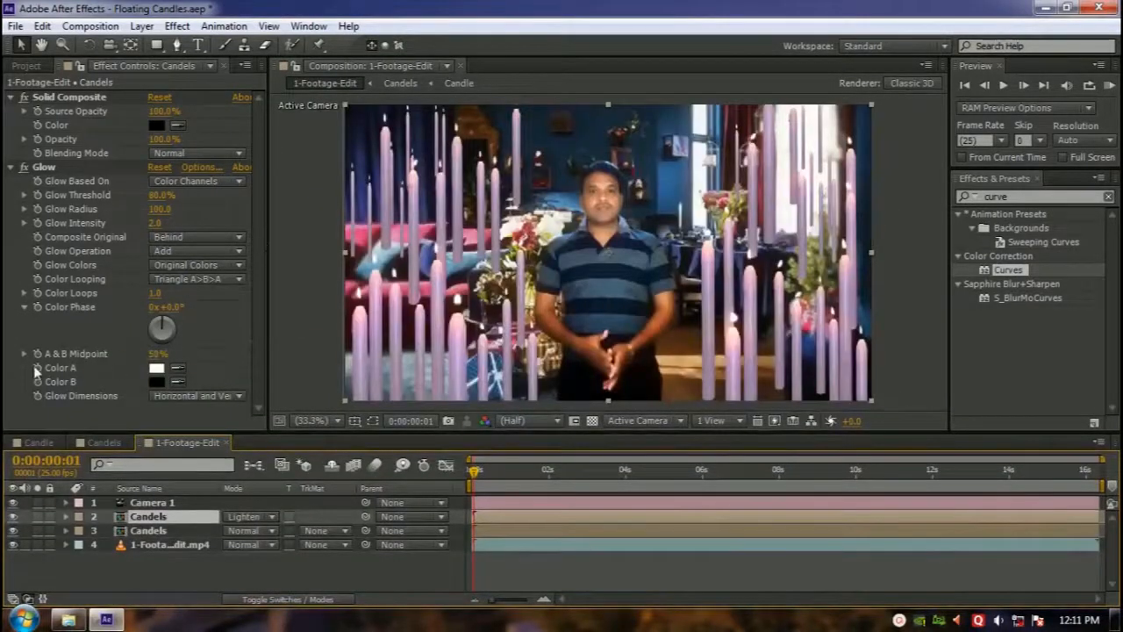
- Disable Solid Composite on the upper Candels layer and preview the glowing candles over the footage from the start
left_click(64, 99)
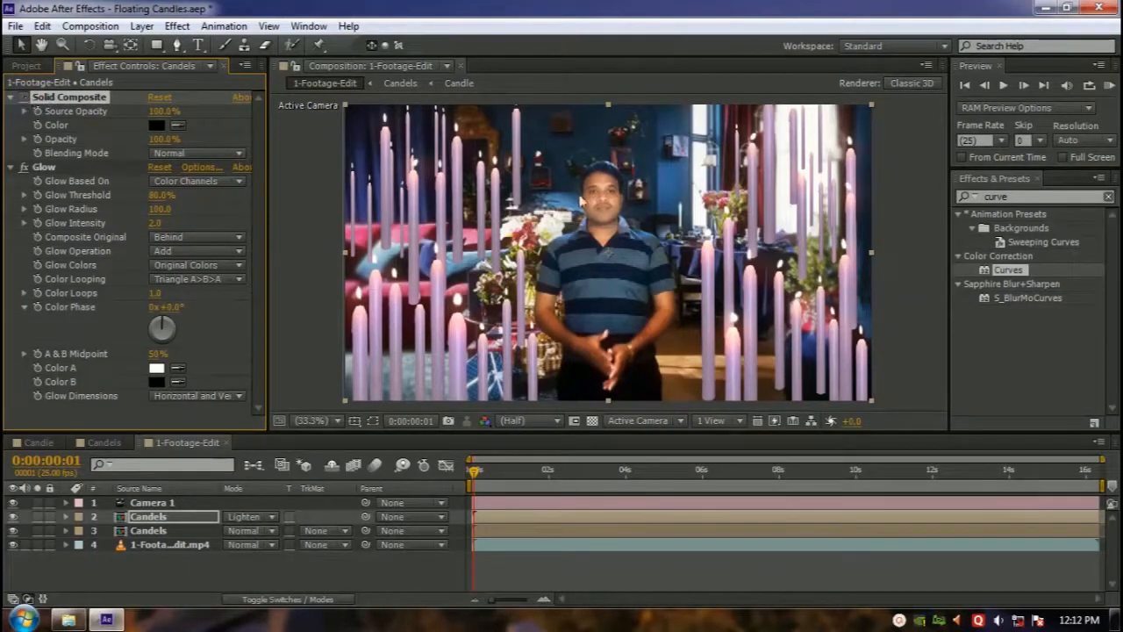
left_click(473, 471)
key("space")
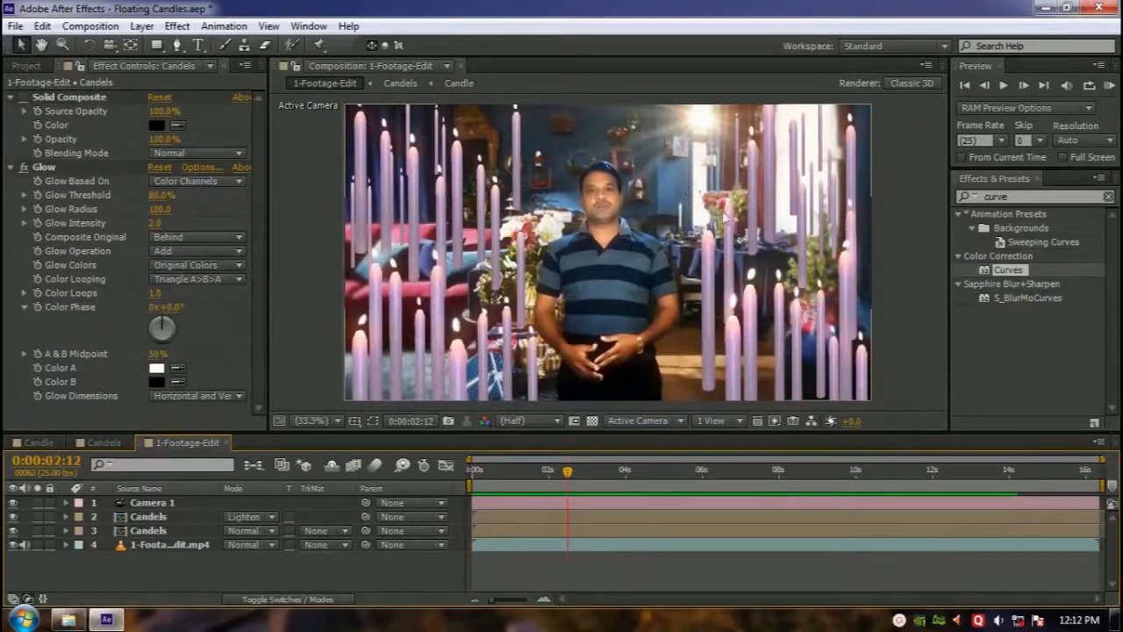
- In the Candels composition, apply Gaussian Blur with a blurriness of 50 to the large foreground candle on the lower left
left_click(107, 444)
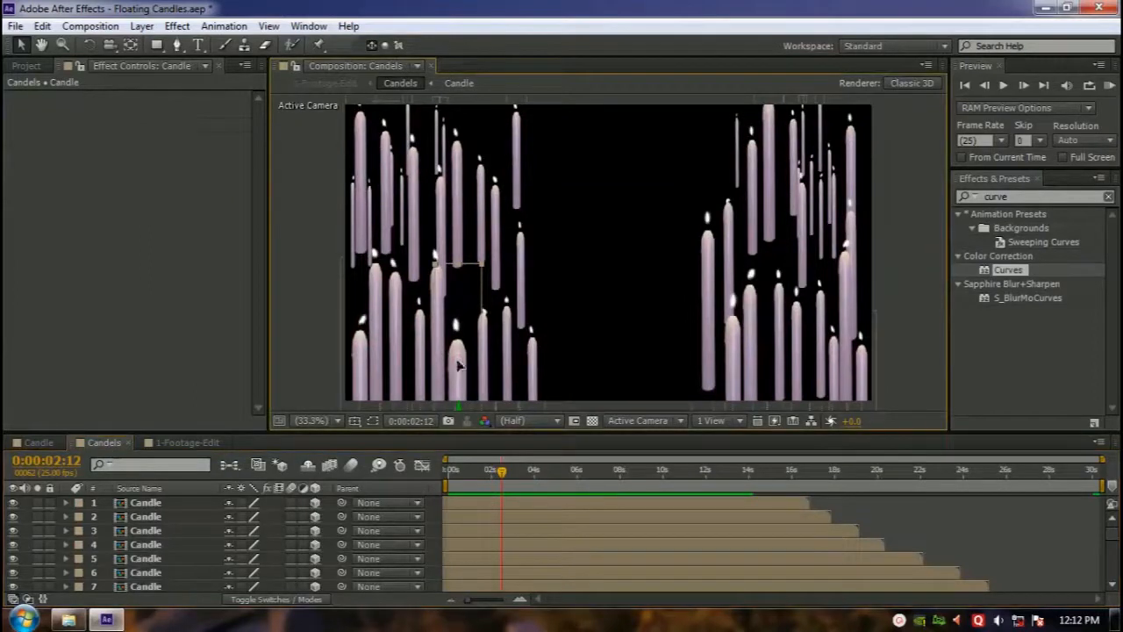
left_click(140, 517)
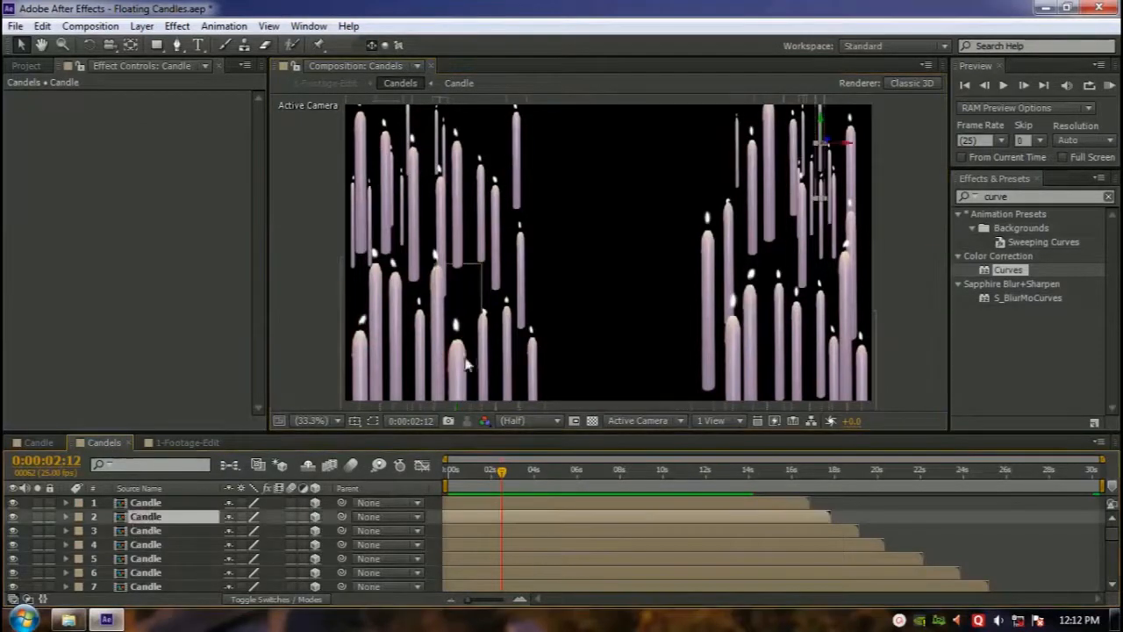
left_click(466, 361)
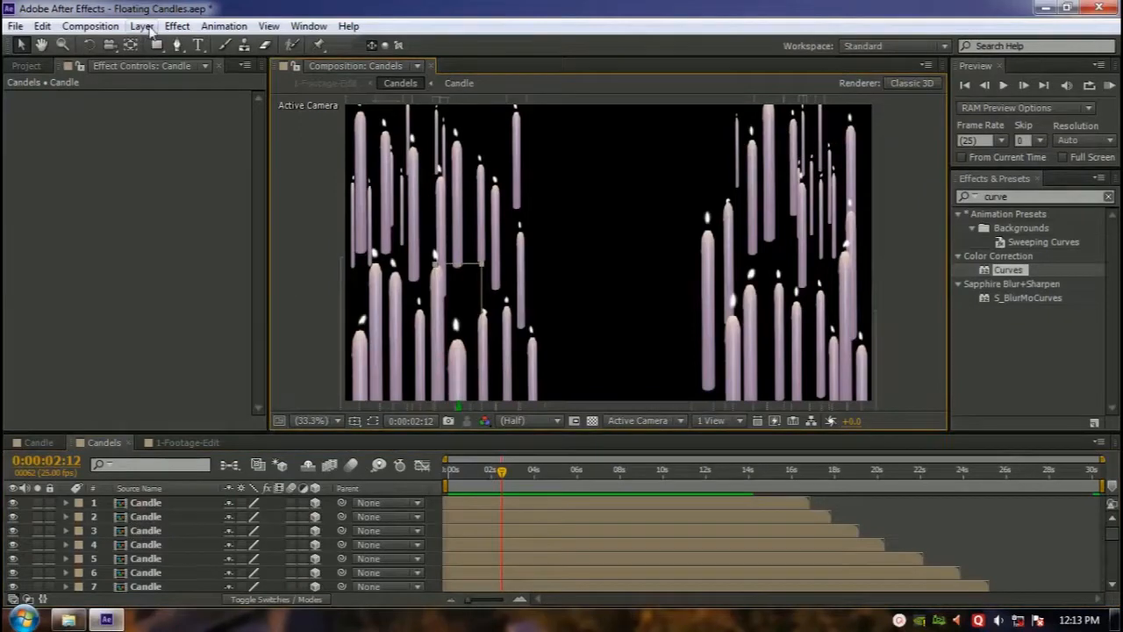
left_click(176, 25)
mouse_move(239, 132)
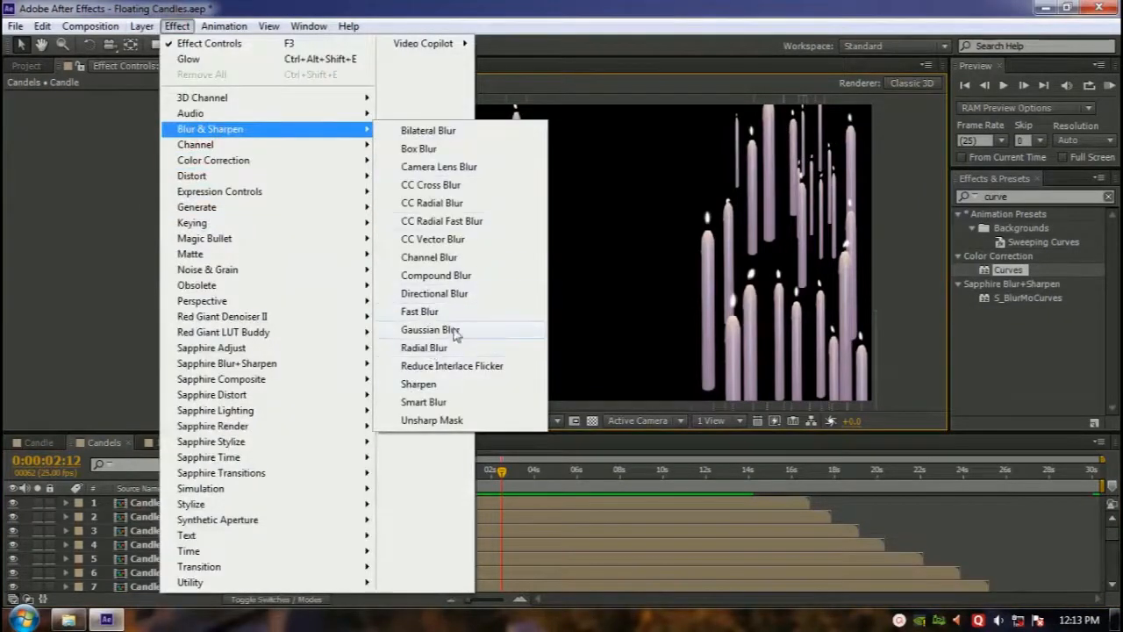
left_click(430, 330)
left_click(158, 112)
type("50")
key("Return")
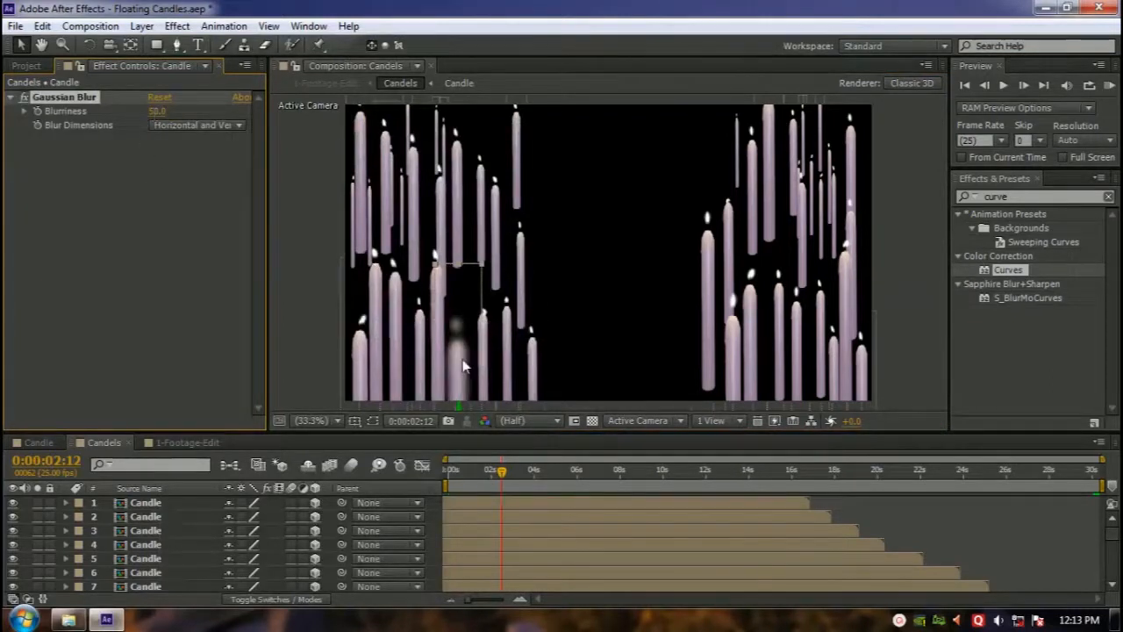
- Reduce the foreground candle's Gaussian Blur to a blurriness of 20 and copy the effect
left_click(156, 111)
key("Return")
right_click(76, 104)
key("Escape")
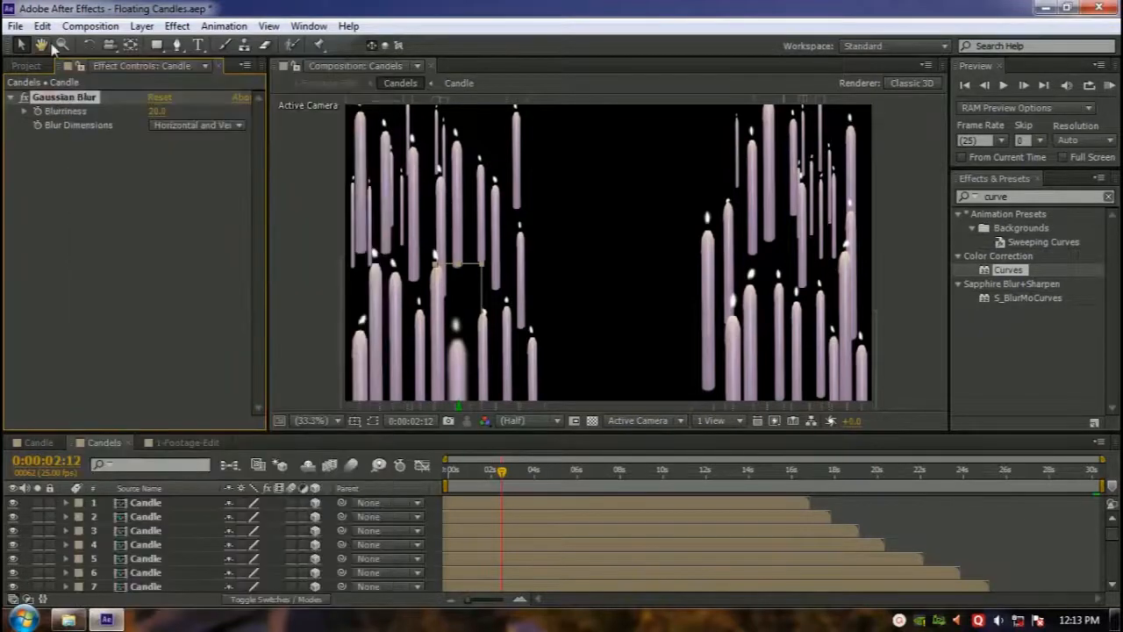
left_click(42, 26)
left_click(69, 122)
- Paste the copied Gaussian Blur onto a small background candle in the upper left group and set its blurriness to 50
left_click(436, 136)
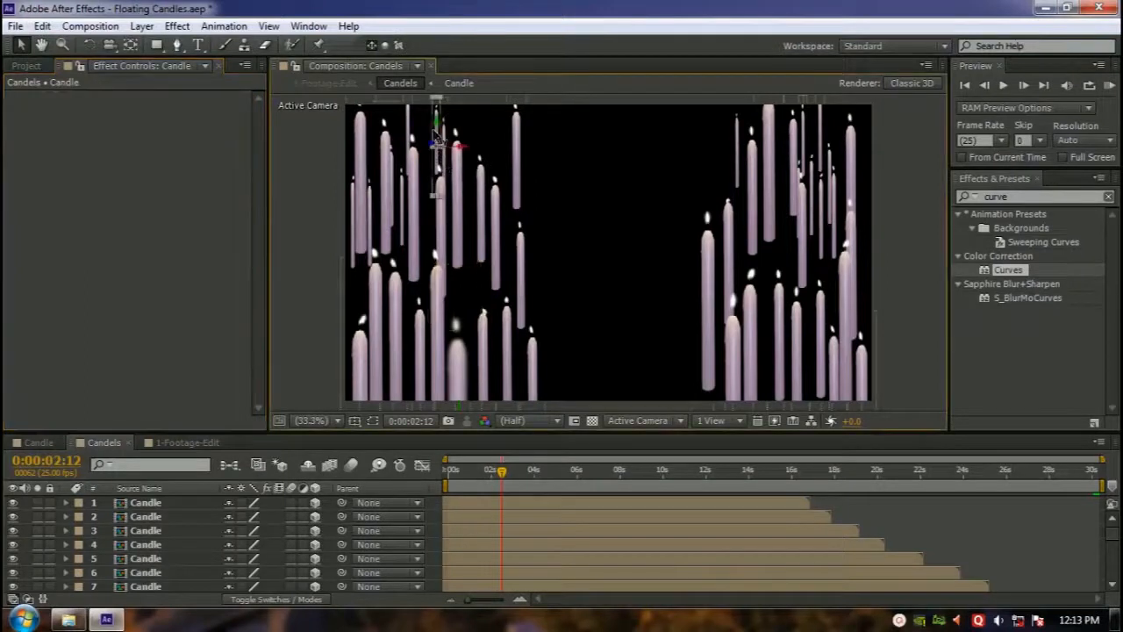
left_click(520, 134)
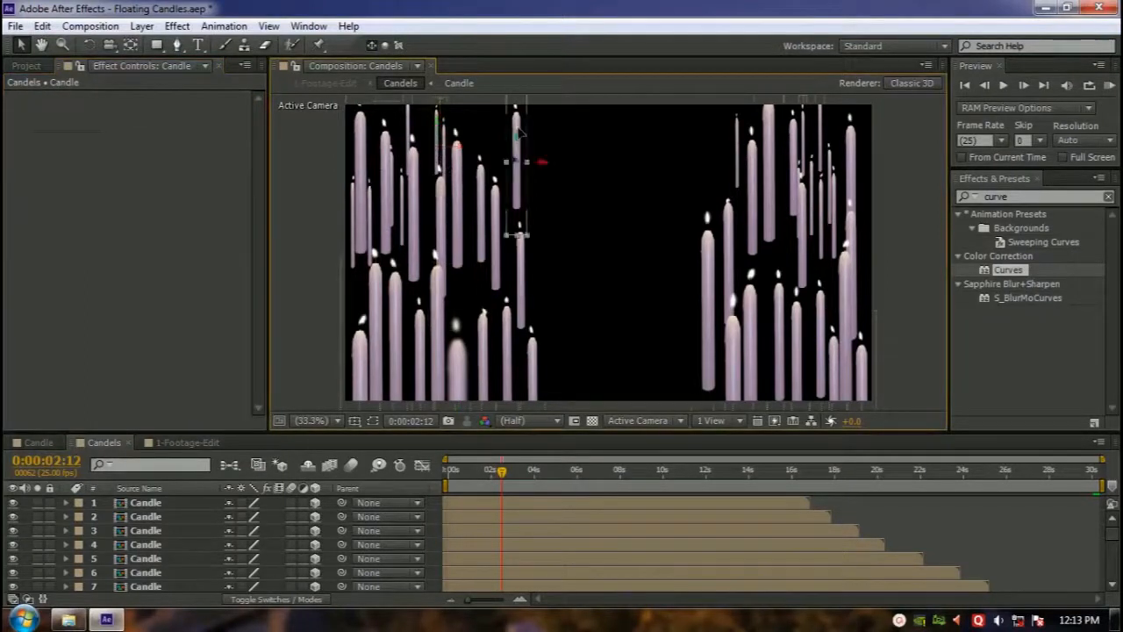
left_click(761, 140)
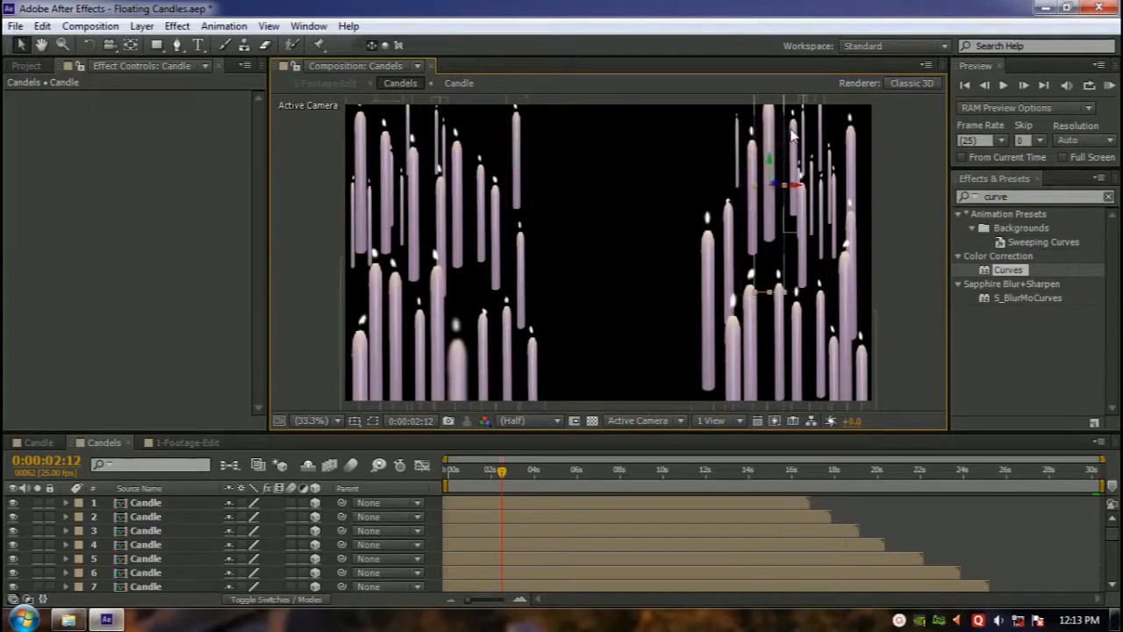
left_click(519, 125)
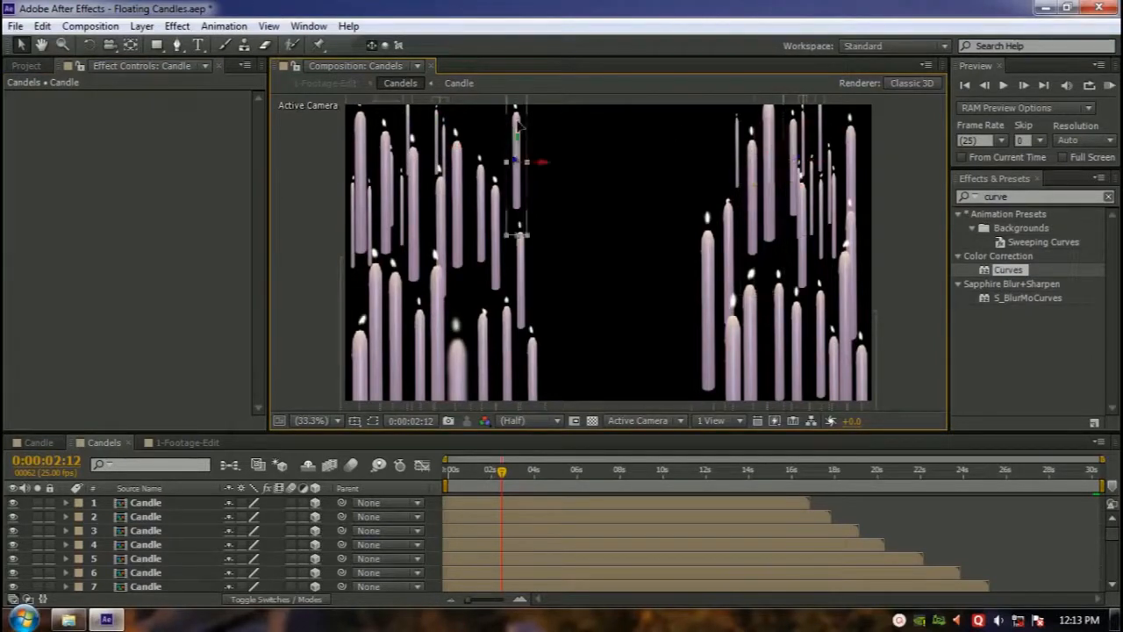
left_click(448, 142)
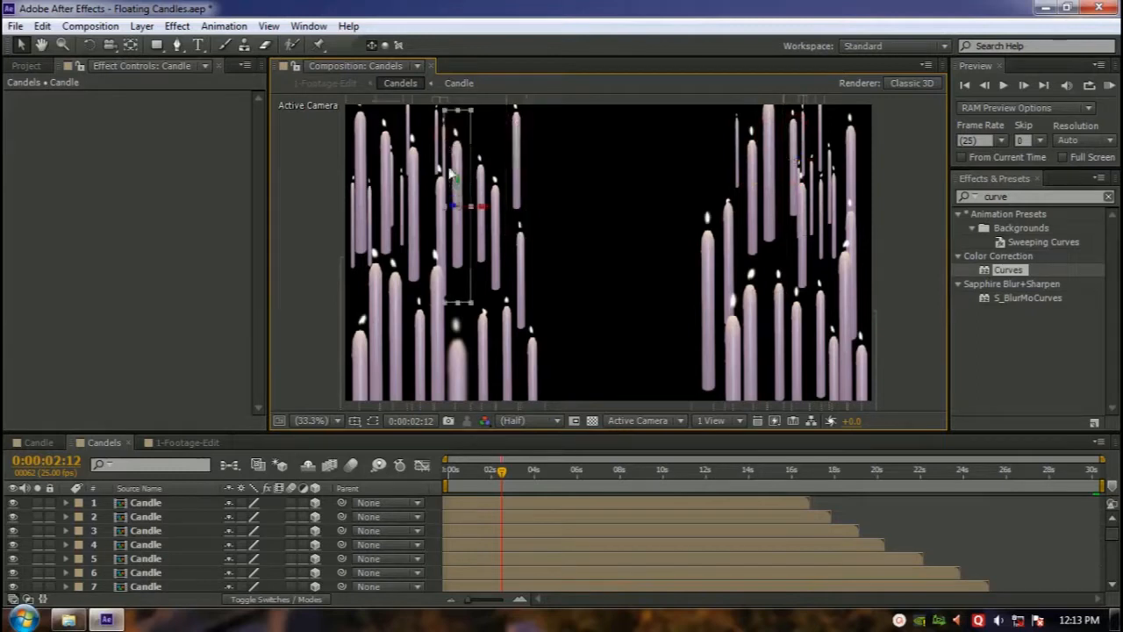
left_click(437, 123)
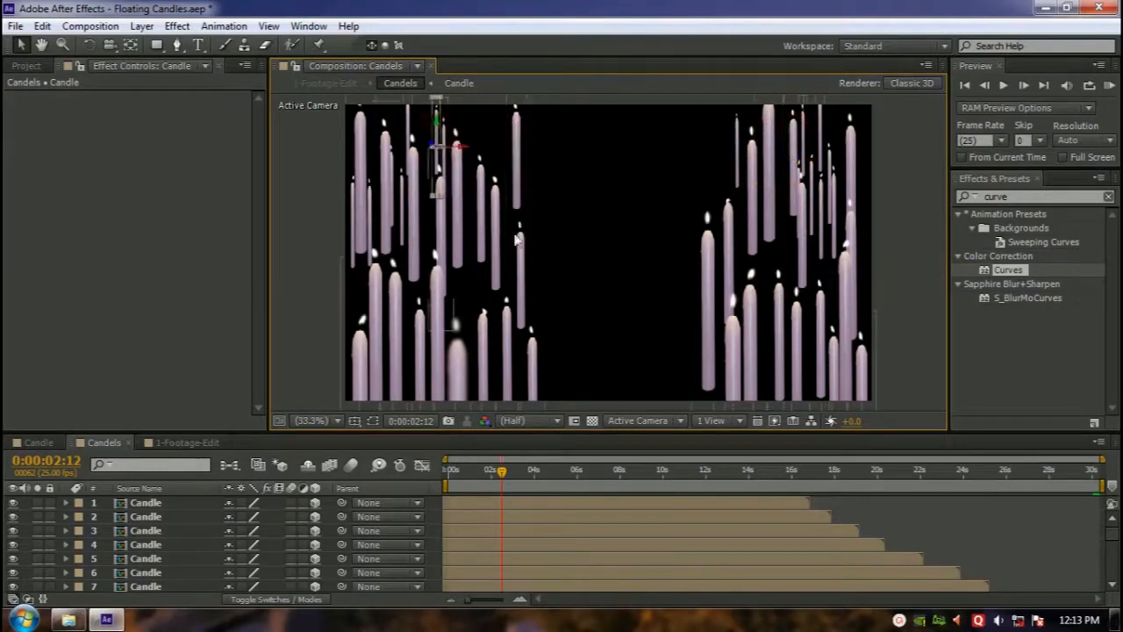
key("ctrl+v")
left_click(154, 112)
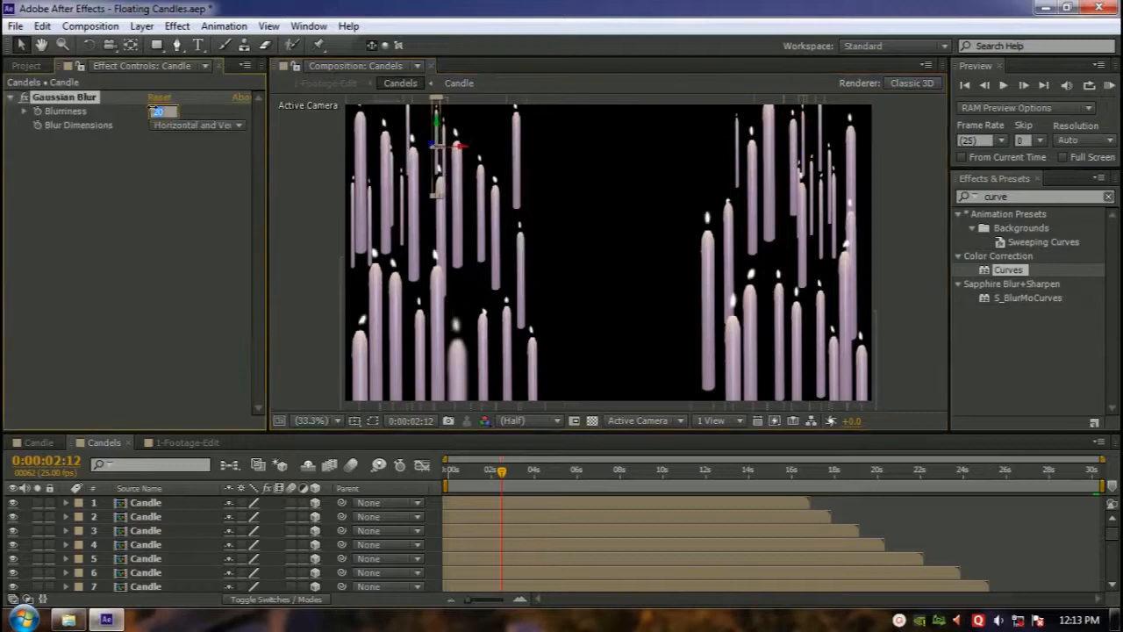
key("Return")
left_click(133, 409)
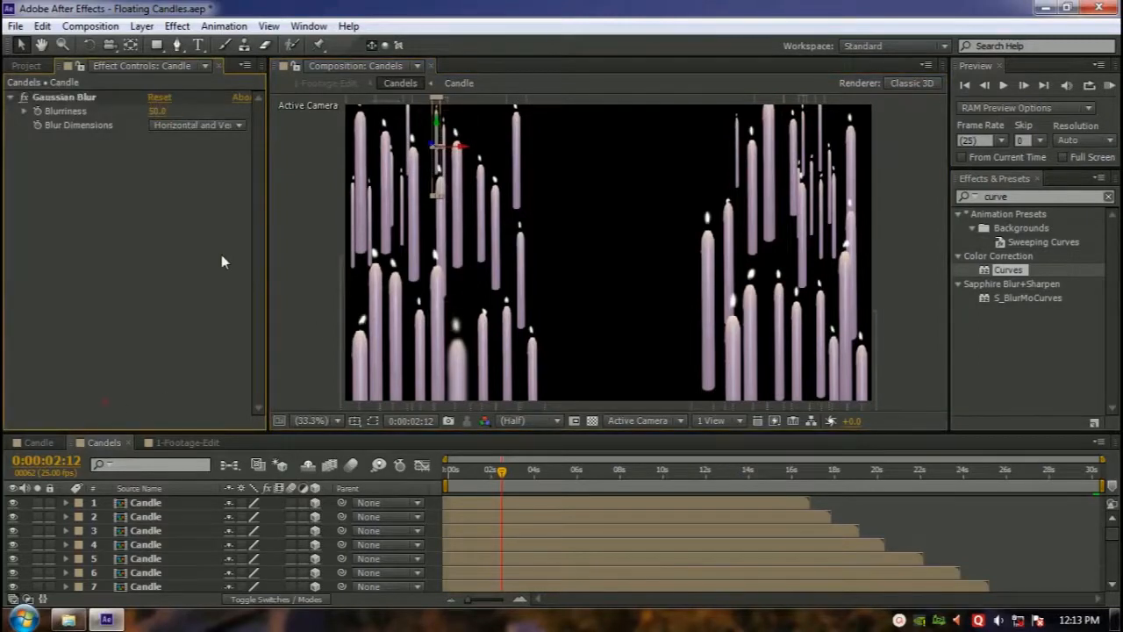
- Paste the Gaussian Blur onto the thin background candle at the inner edge of the right group, with a blurriness of 50
left_click(738, 143)
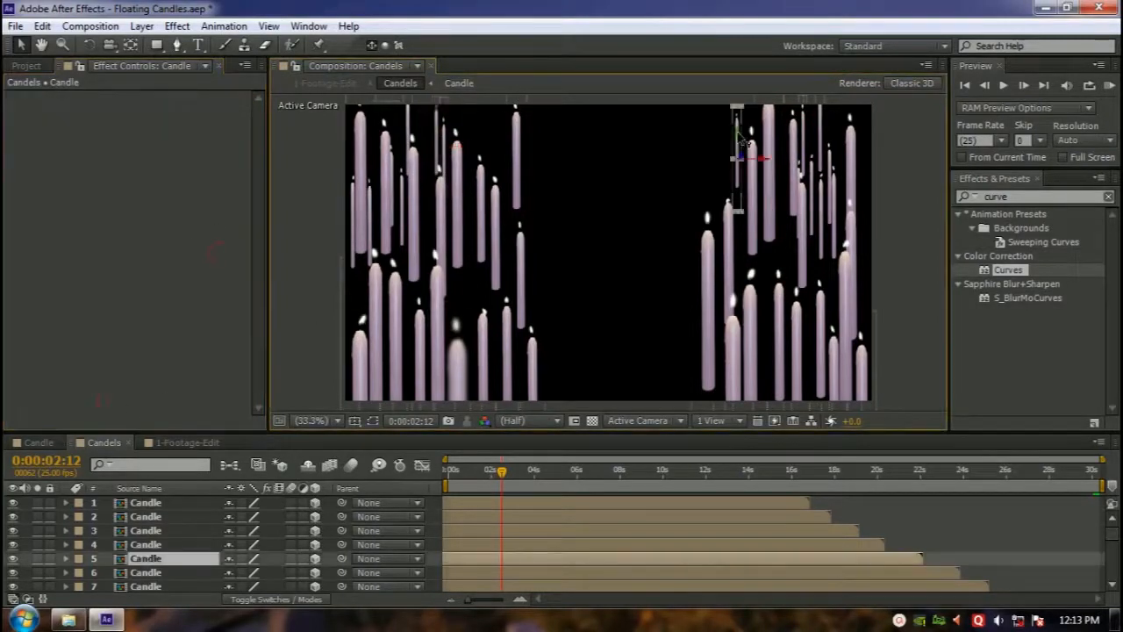
key("ctrl+v")
left_click(162, 112)
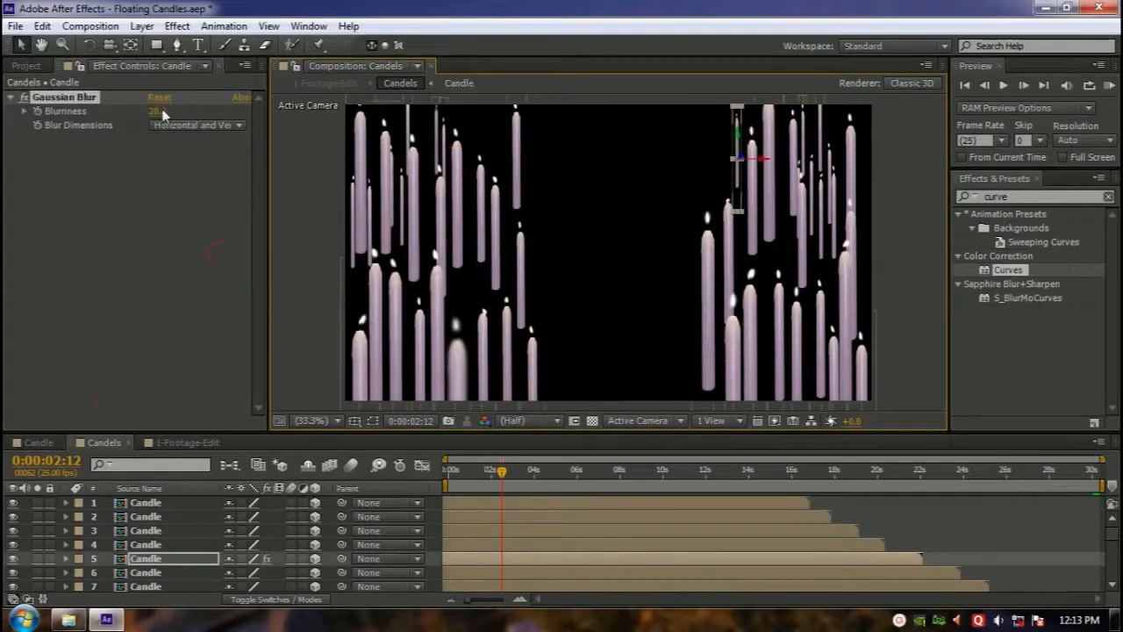
type("50")
key("Return")
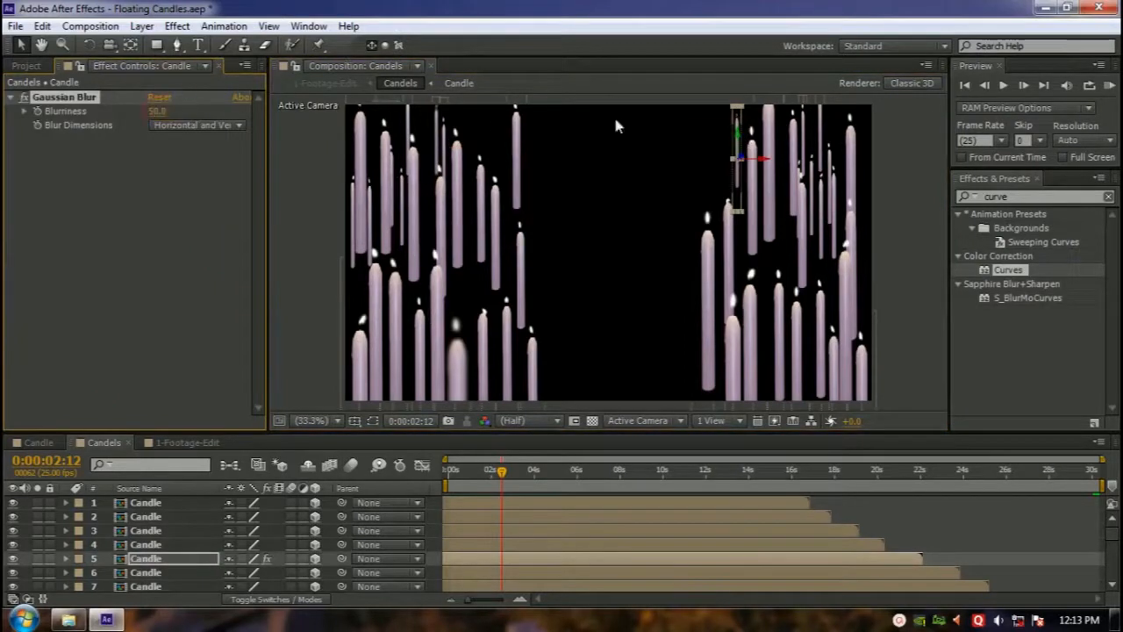
- Paste Gaussian Blur at blurriness 20 onto more foreground candles, and at 50 onto the tall outer left candle and one middle right candle
left_click(849, 258)
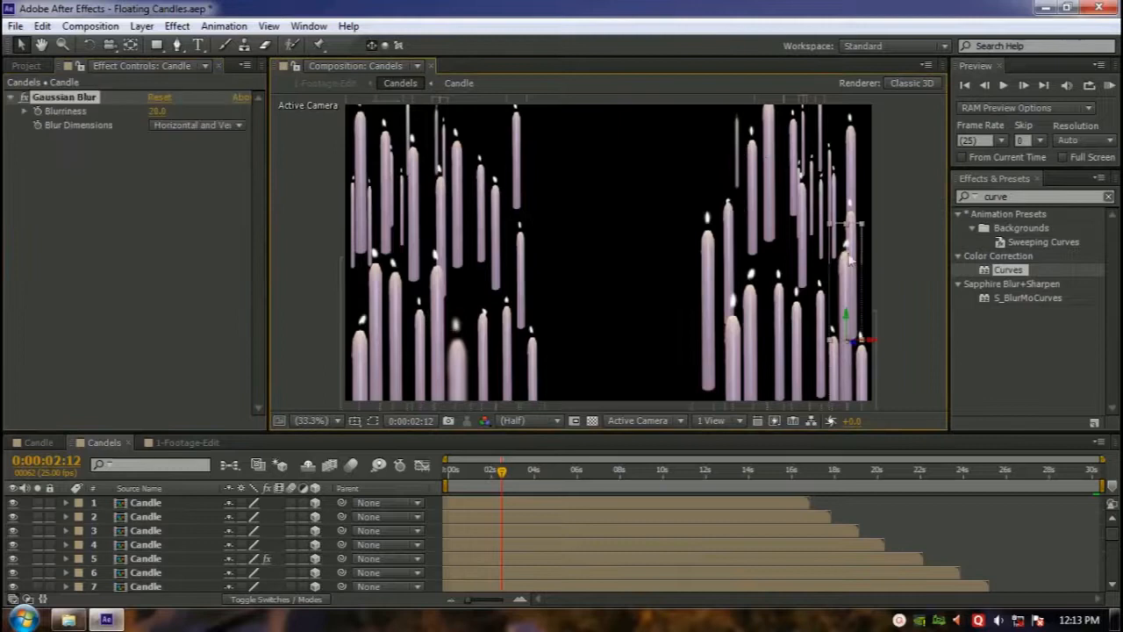
left_click(357, 383)
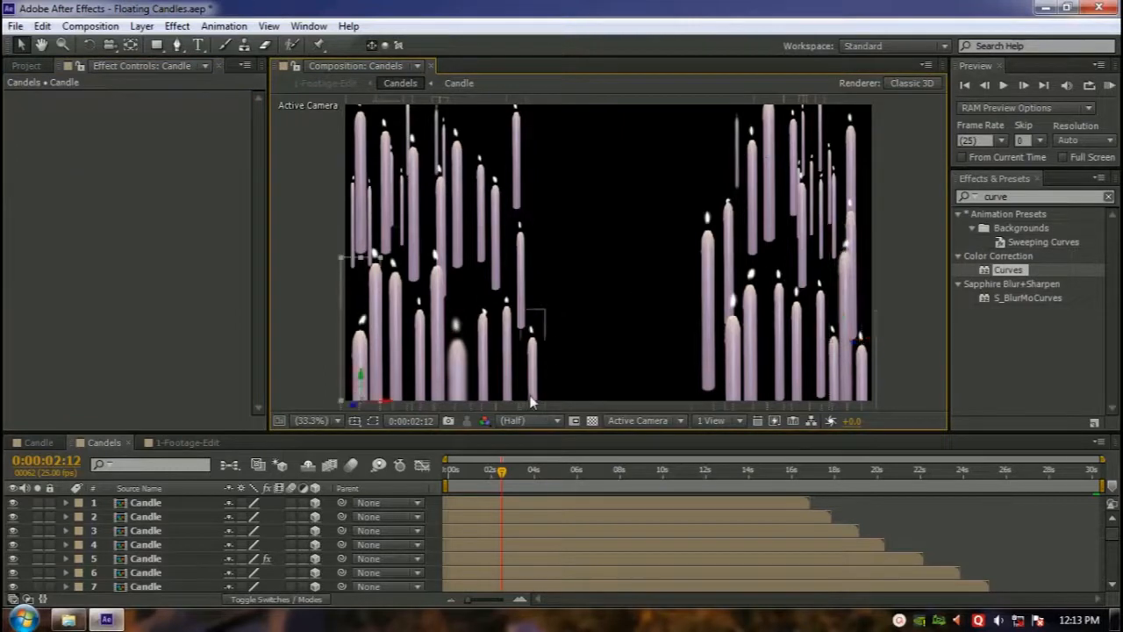
left_click(852, 264)
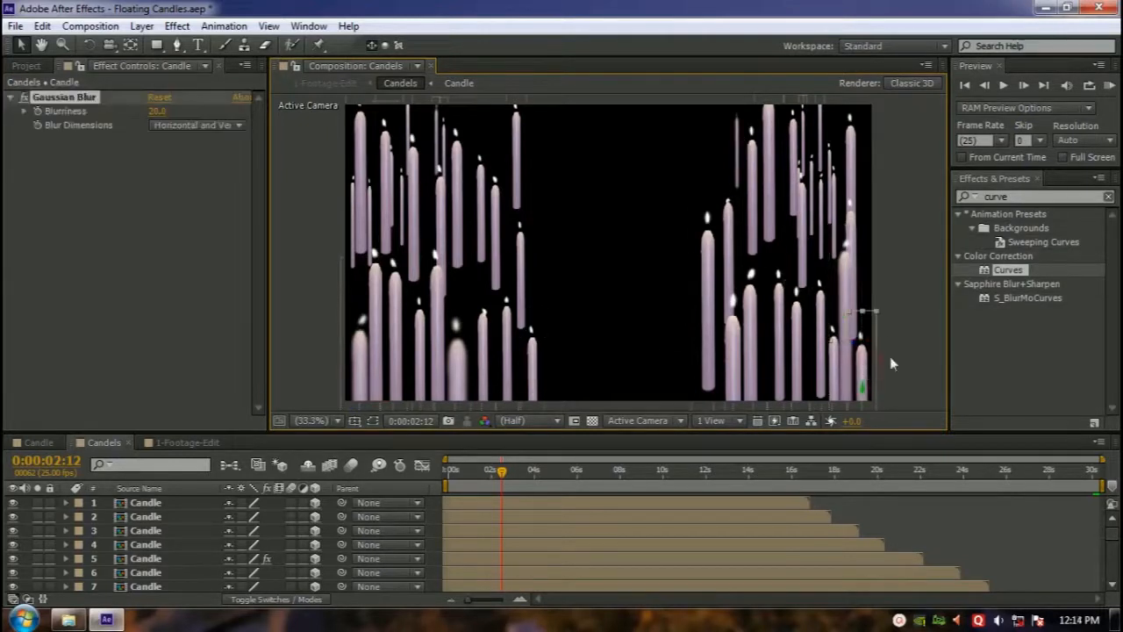
left_click(370, 207)
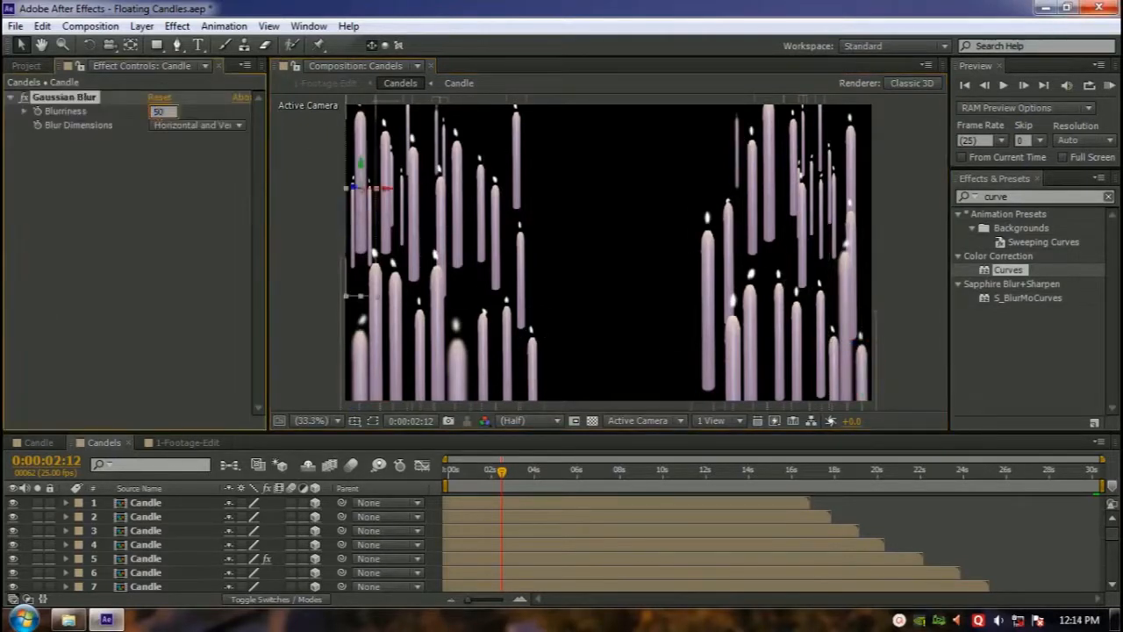
left_click(815, 188)
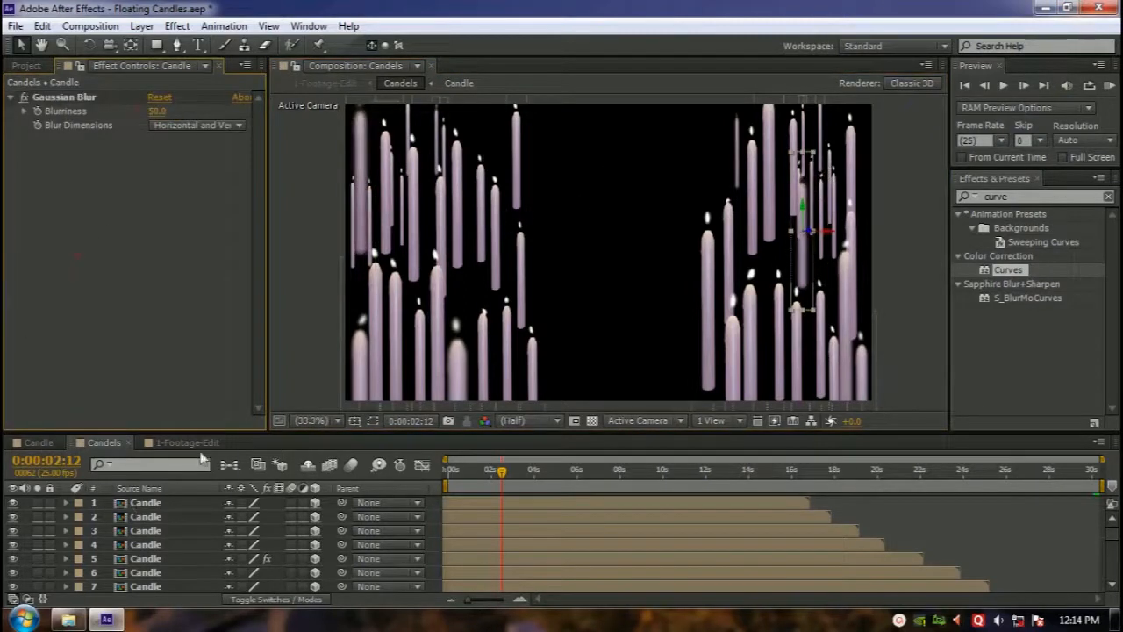
- Preview the blurred candles over the footage in the 1-Footage-Edit composition and return to the first frame
left_click(162, 443)
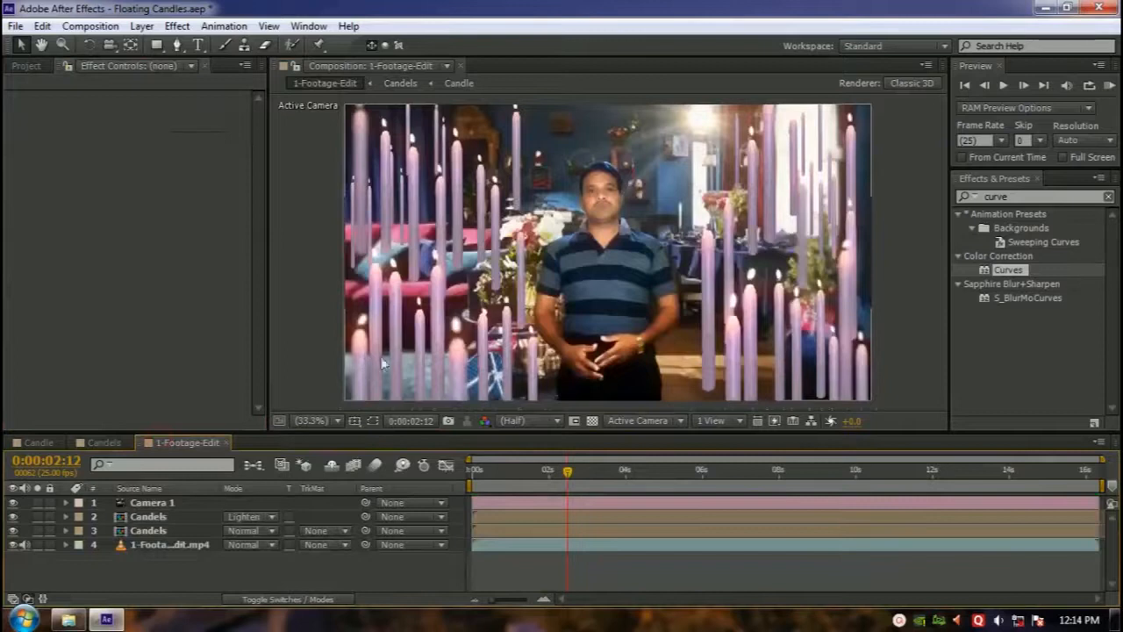
key("KP_0")
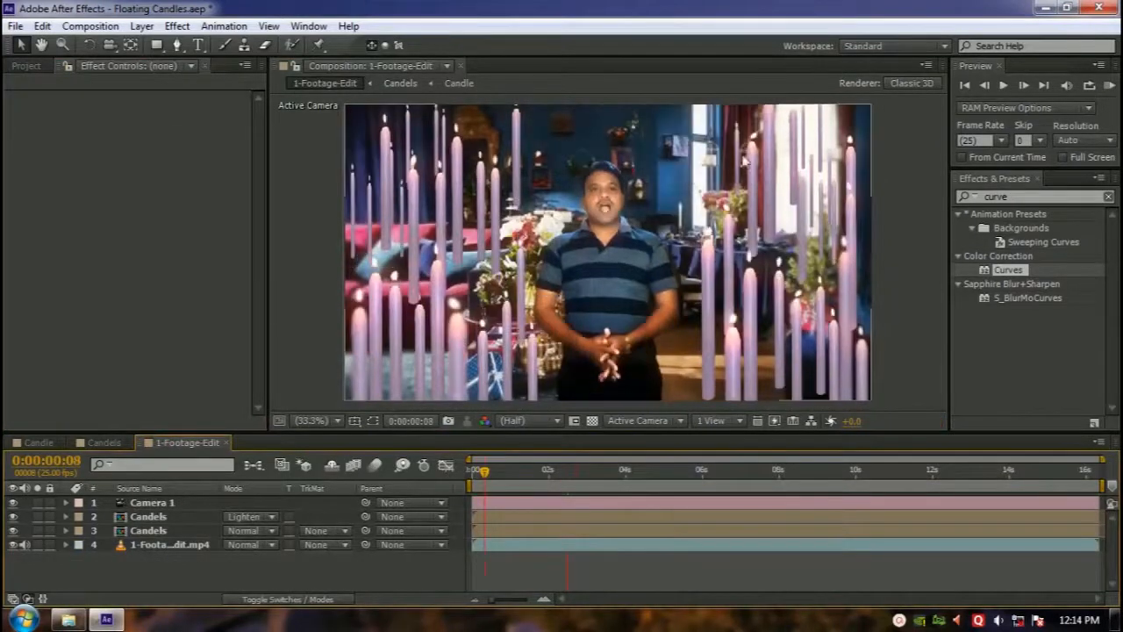
left_click_drag(537, 472, 388, 474)
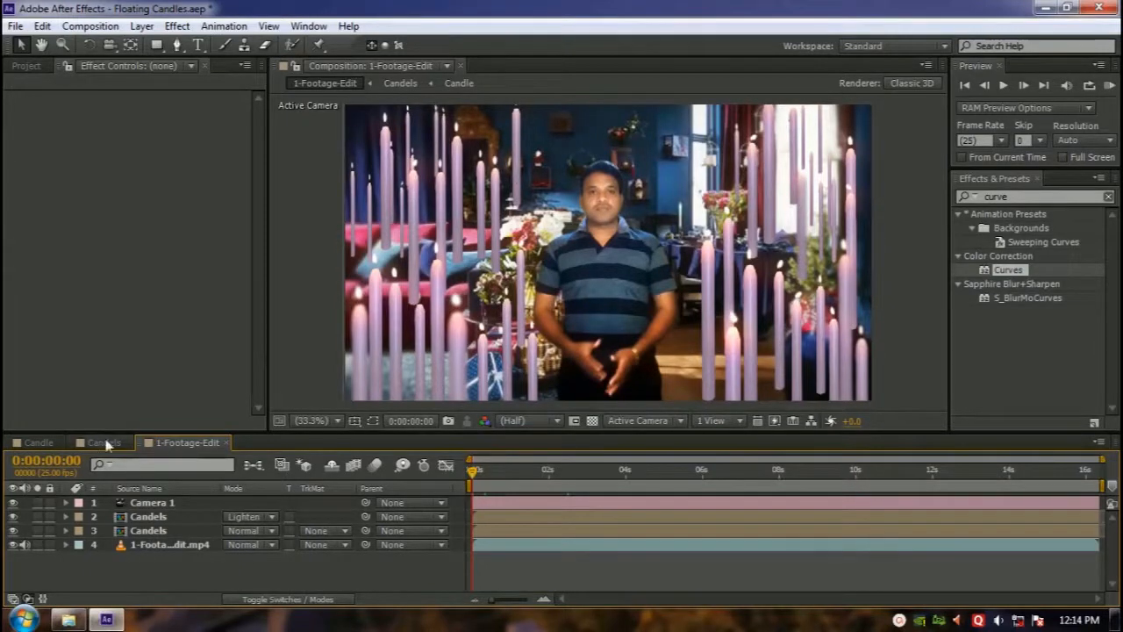
key("ctrl+a")
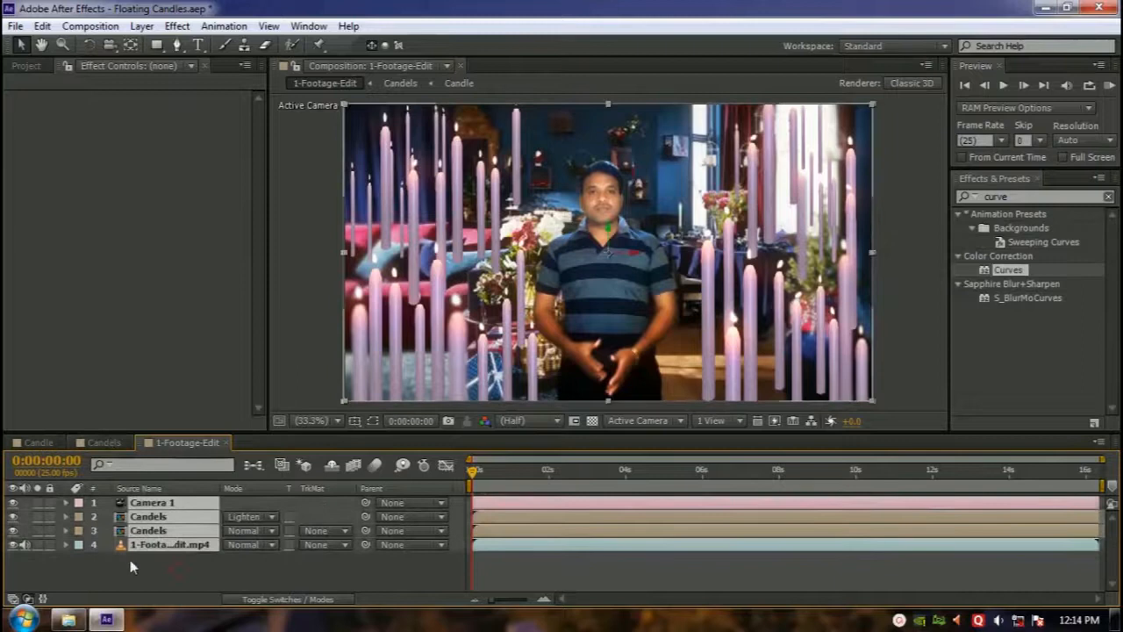
left_click(137, 565)
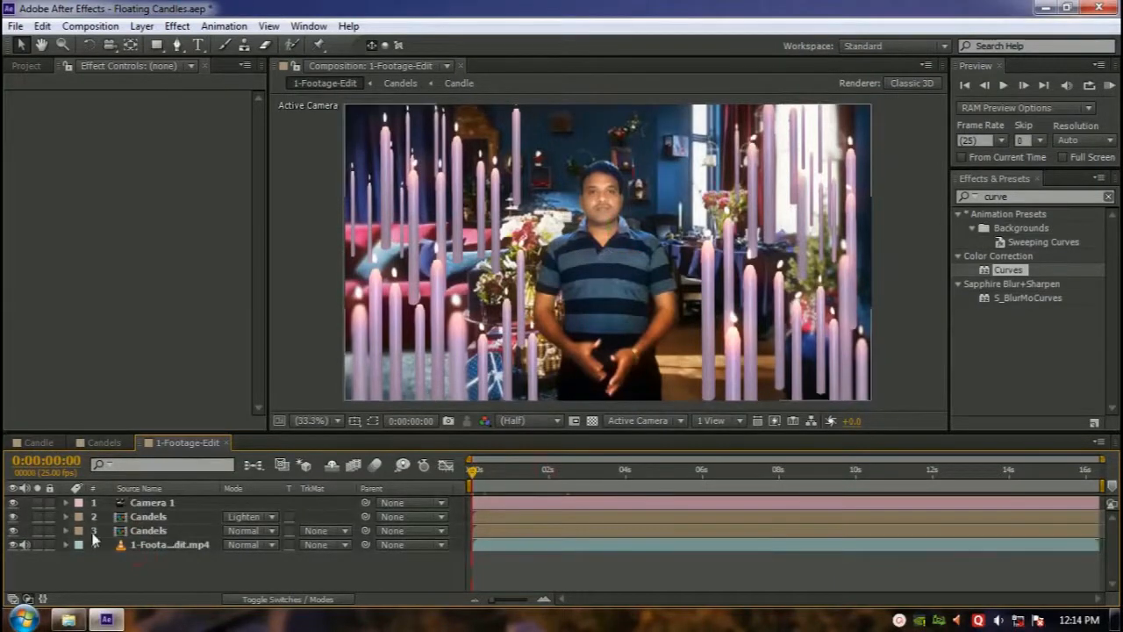
- Show Camera 1's Position property and set a keyframe for it at 0:00:00:00
left_click(147, 503)
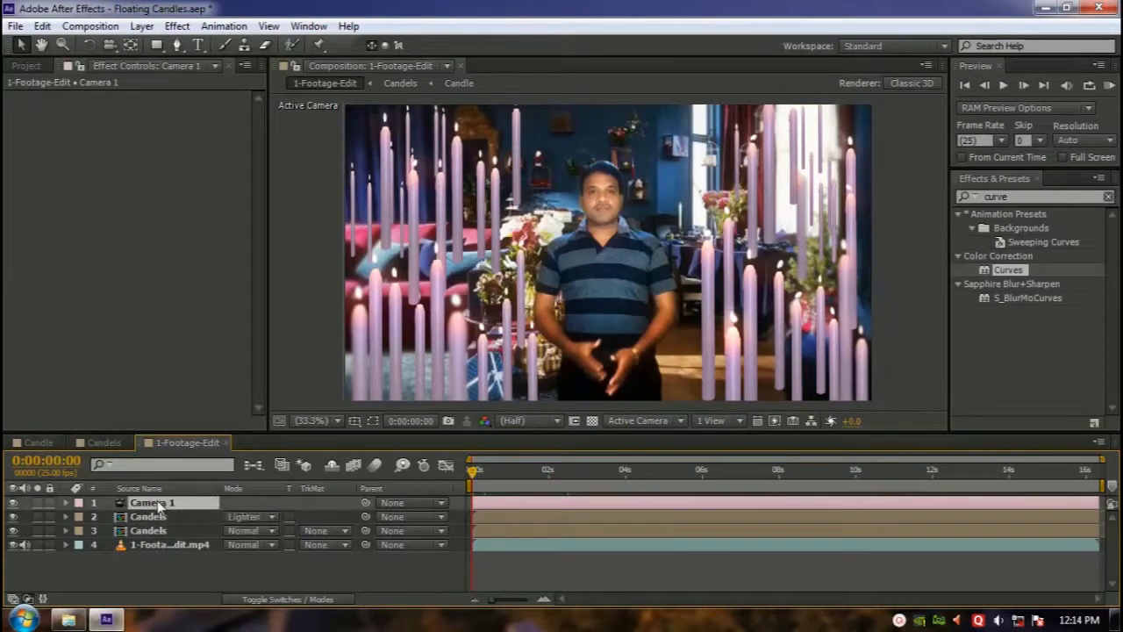
key("p")
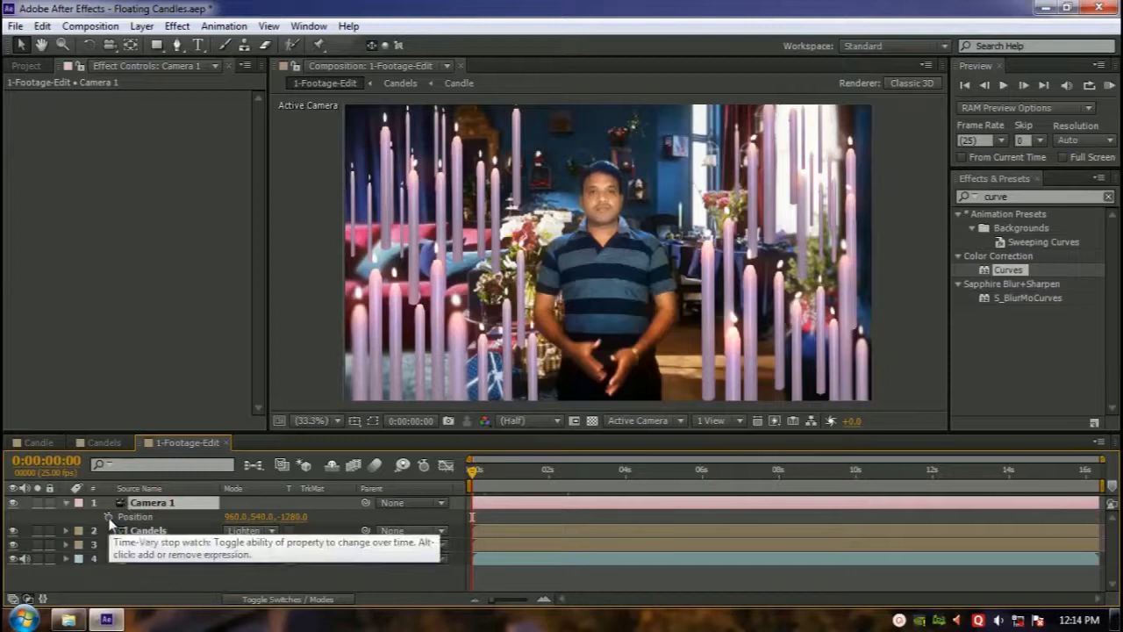
left_click(109, 518)
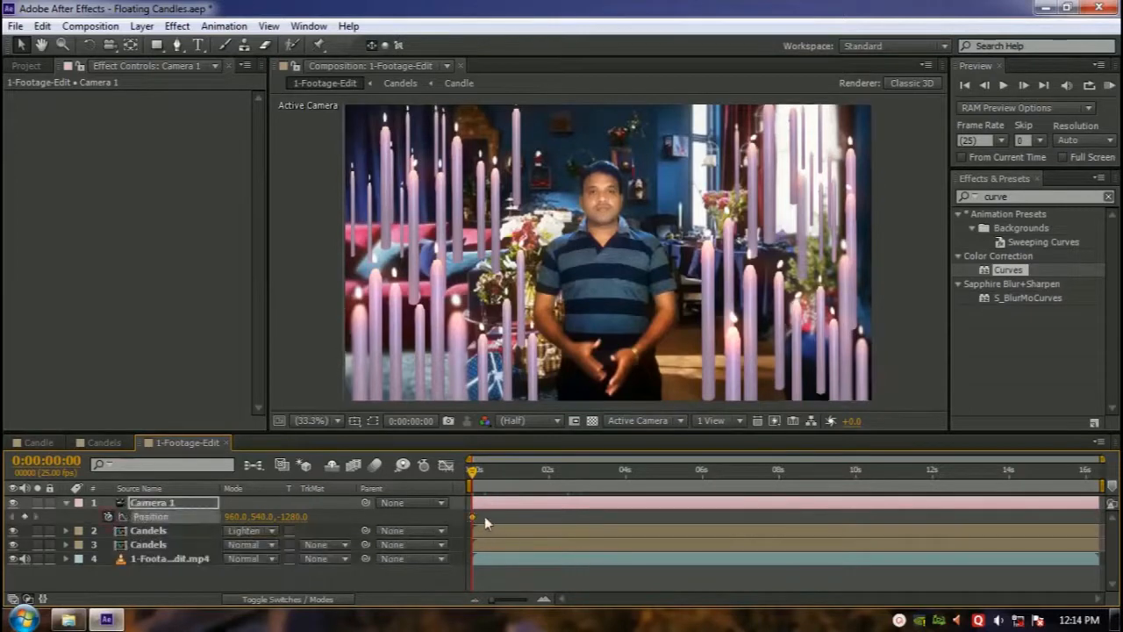
- Try to push Camera 1 toward the scene by changing its Z position at 0:00:16:08, and undo the changes
left_click_drag(474, 472, 1099, 473)
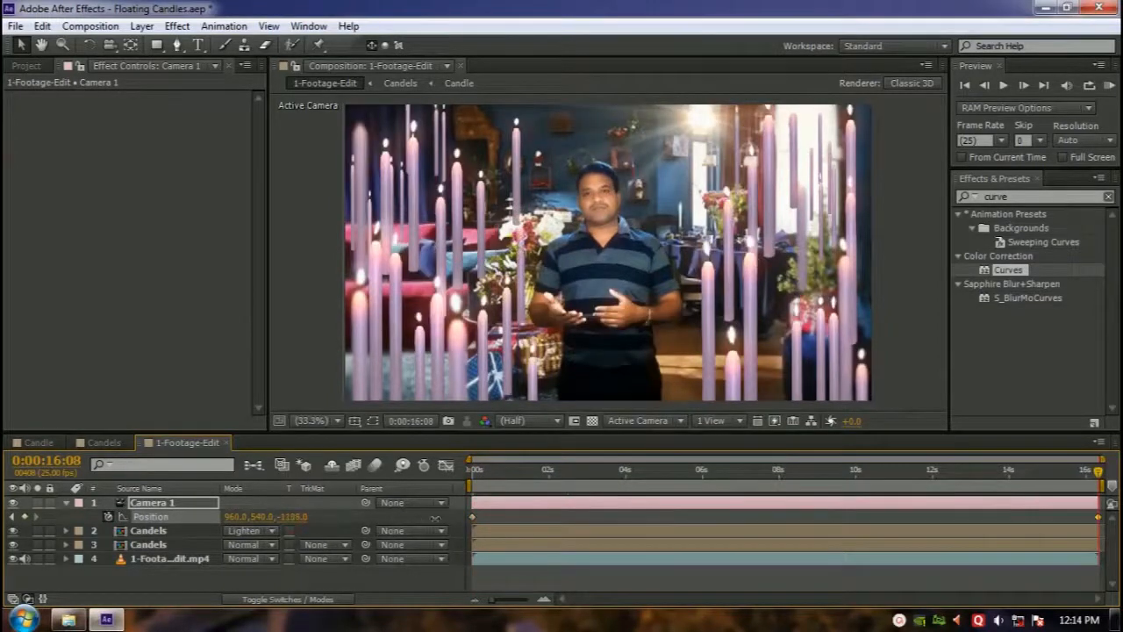
left_click_drag(436, 519, 430, 522)
left_click_drag(288, 517, 485, 512)
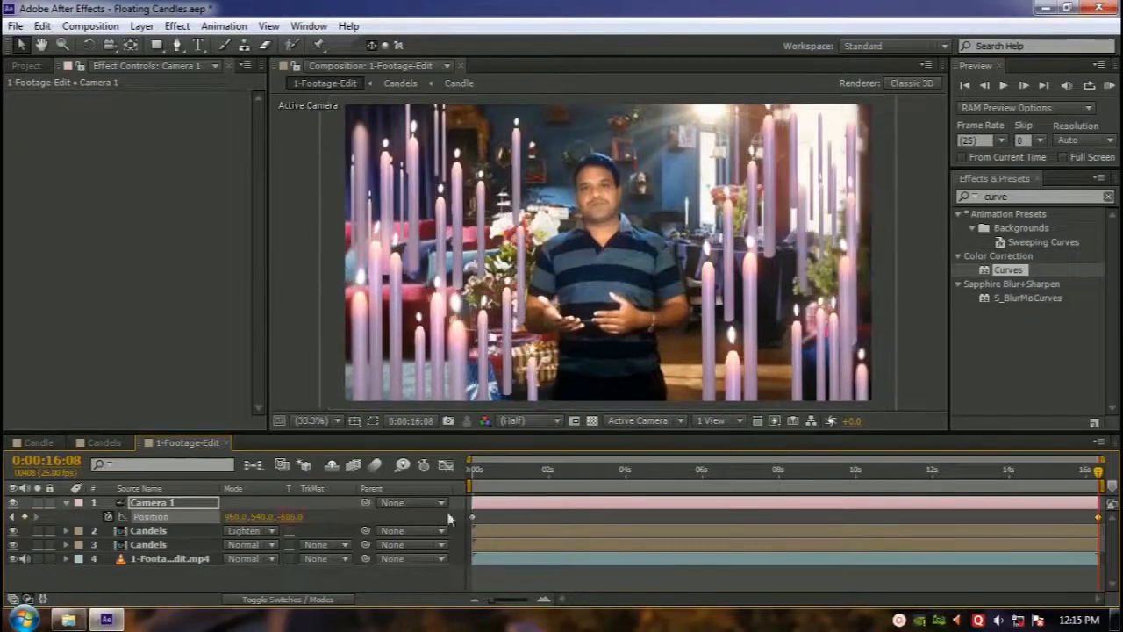
left_click_drag(410, 514, 431, 536)
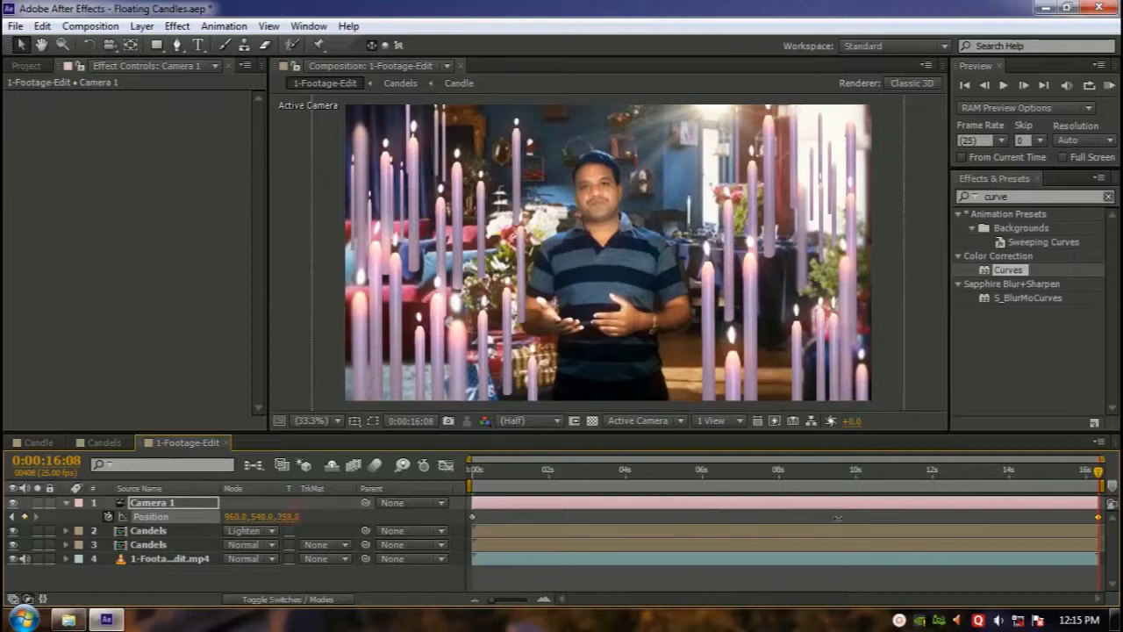
left_click_drag(837, 517, 837, 518)
key("ctrl+z")
key("ctrl+z")
key("ctrl+z")
- Turn on 3D for both Candels layers and return to the first frame
left_click(288, 599)
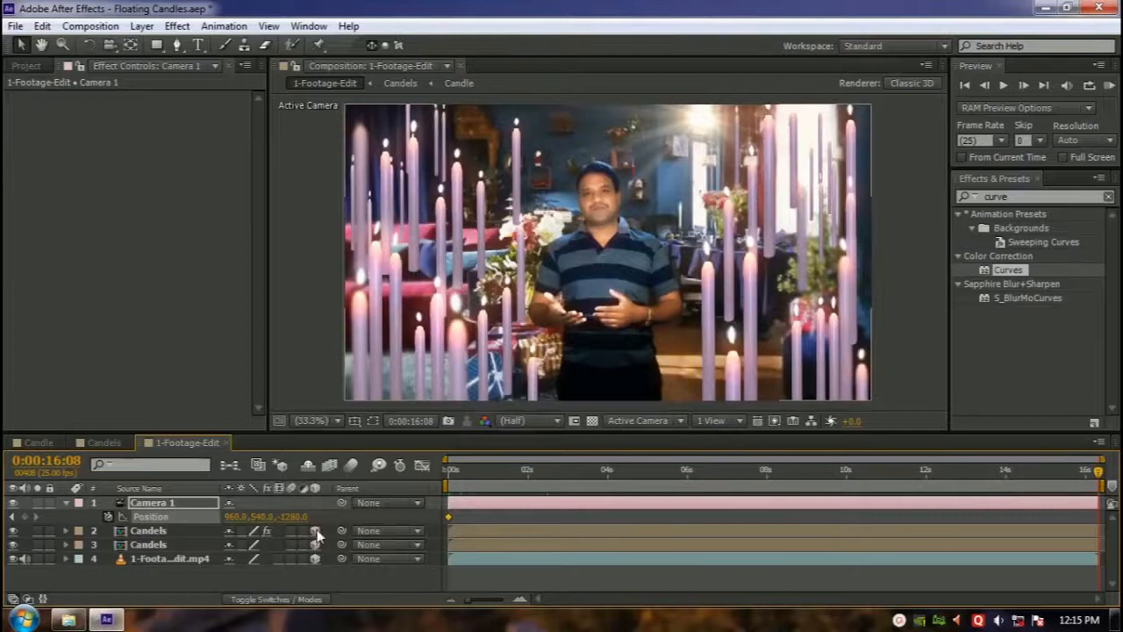
left_click_drag(1037, 473, 391, 469)
scroll(588, 252, "down", 1)
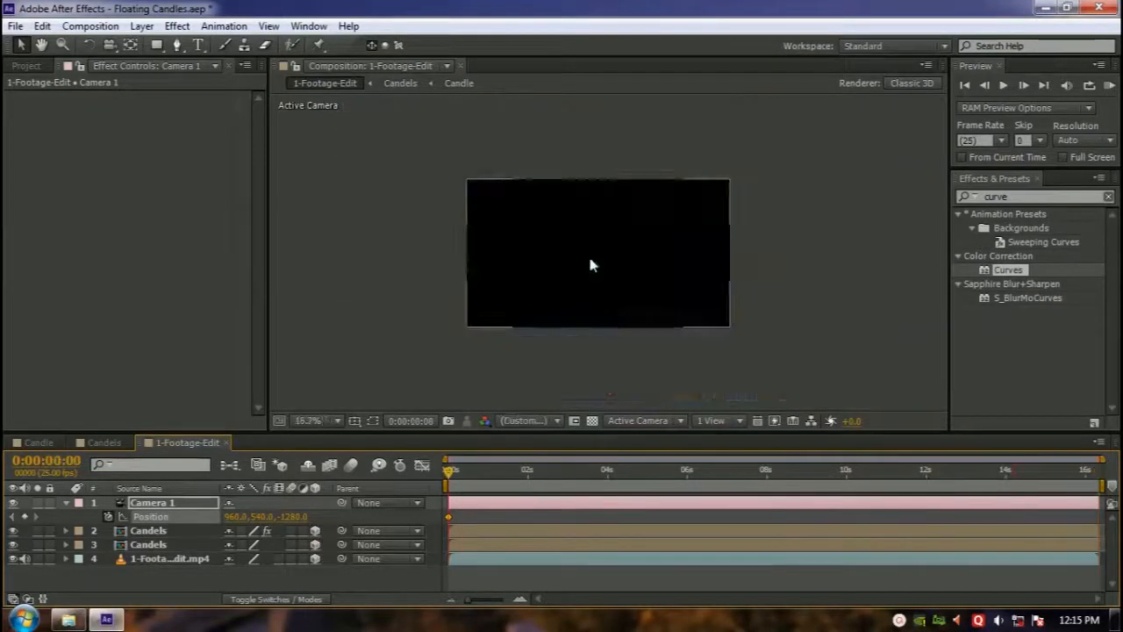
- Keyframe Camera 1's Z position at -740 at 0:00:16:08 and view the composition at 33.3% magnification
left_click_drag(452, 474, 1100, 482)
left_click_drag(294, 517, 728, 184)
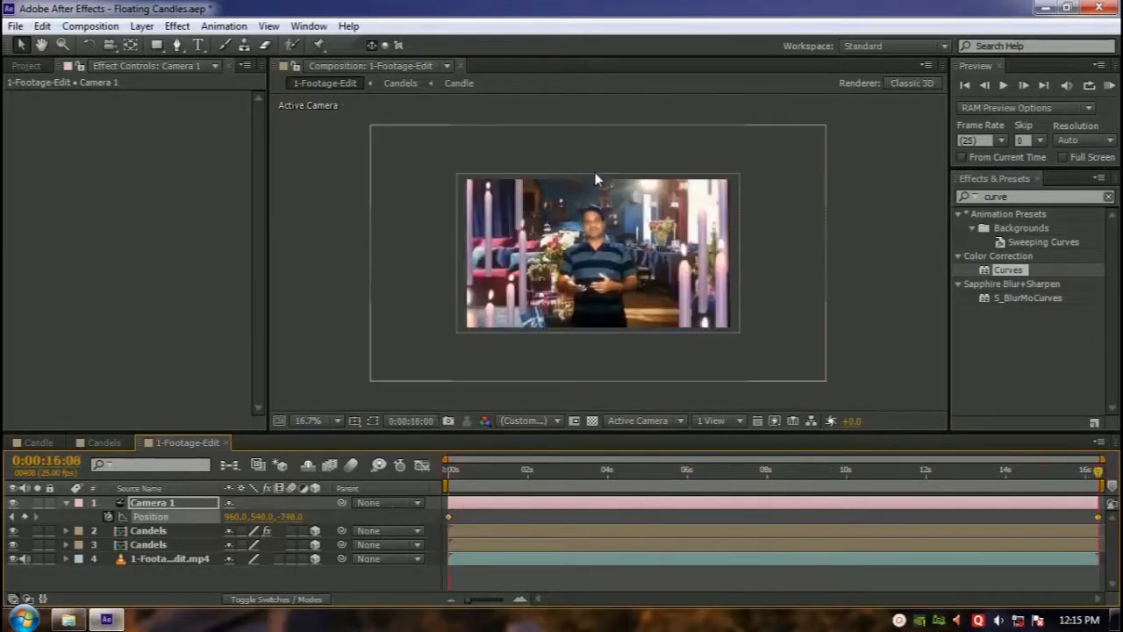
left_click(309, 421)
left_click(334, 140)
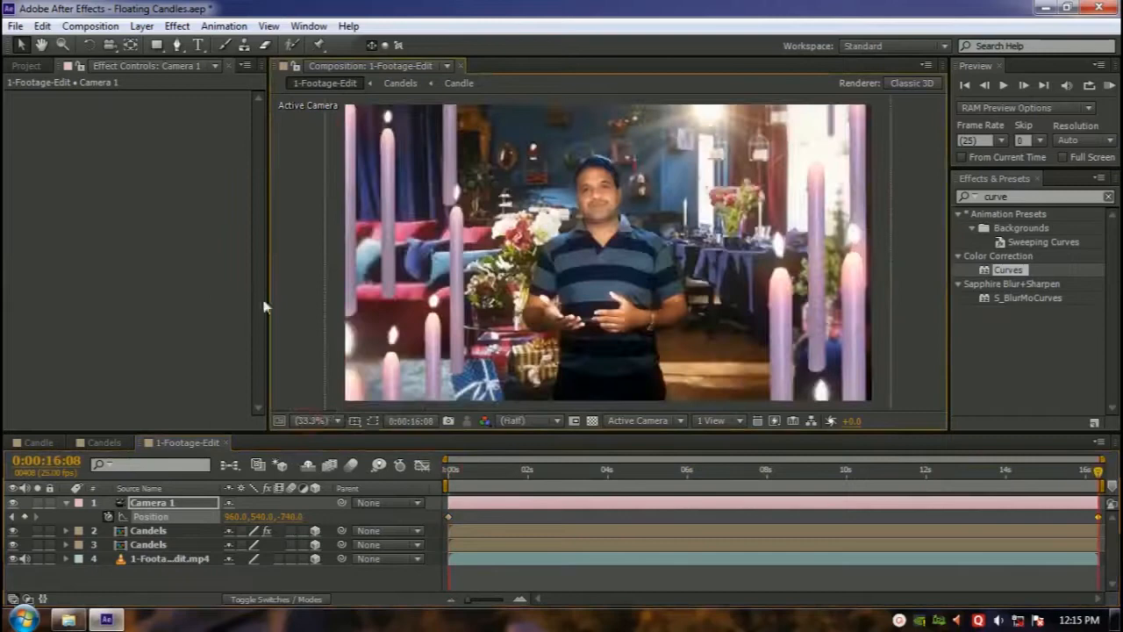
- Preview the camera push-in through the candles, then review it from the start up to 0:00:10:08
key("ctrl+Down")
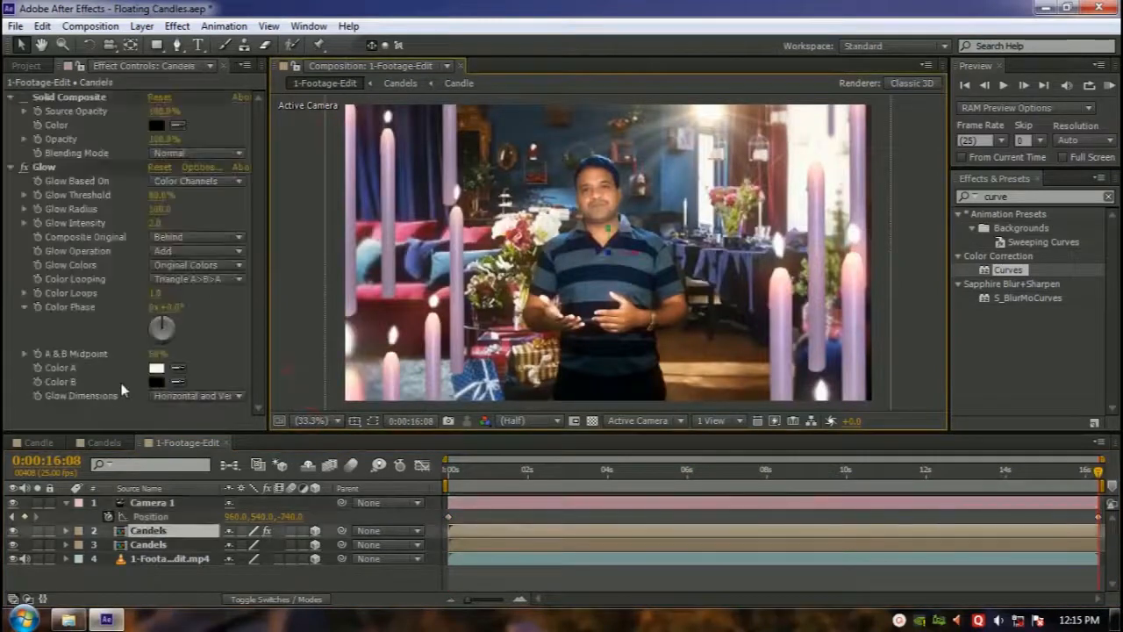
key("KP_0")
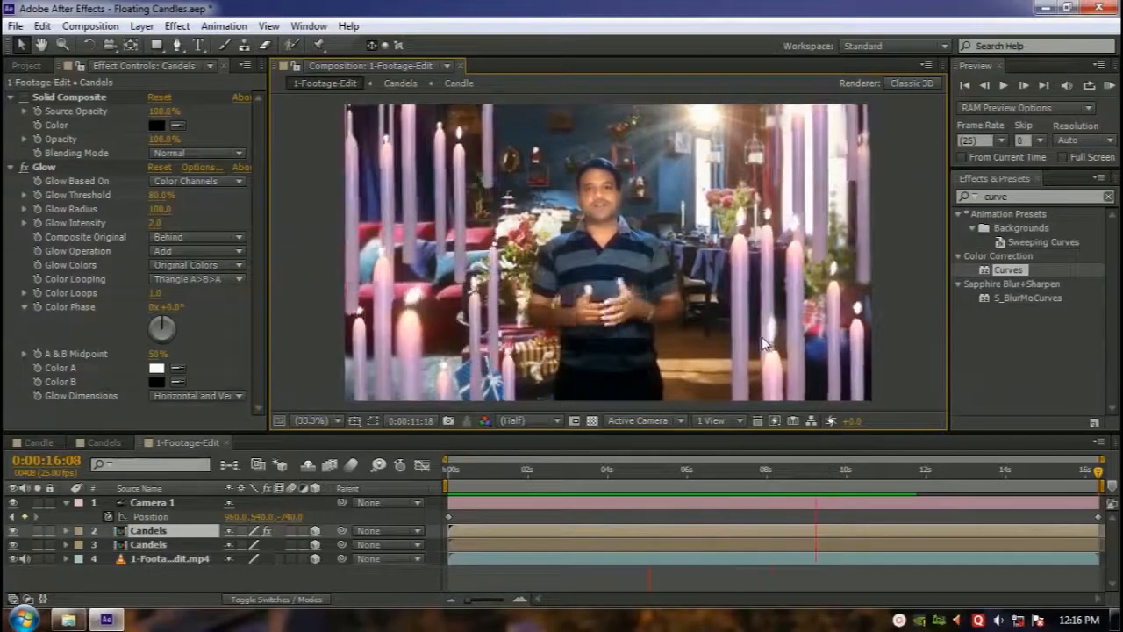
key("space")
left_click(448, 472)
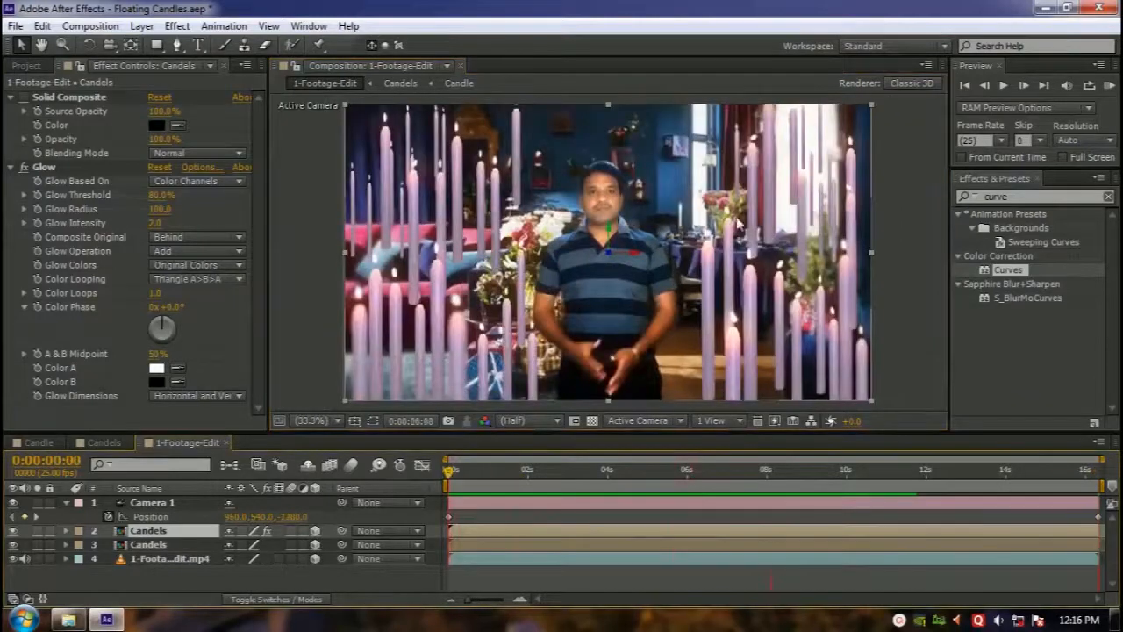
left_click_drag(449, 472, 860, 485)
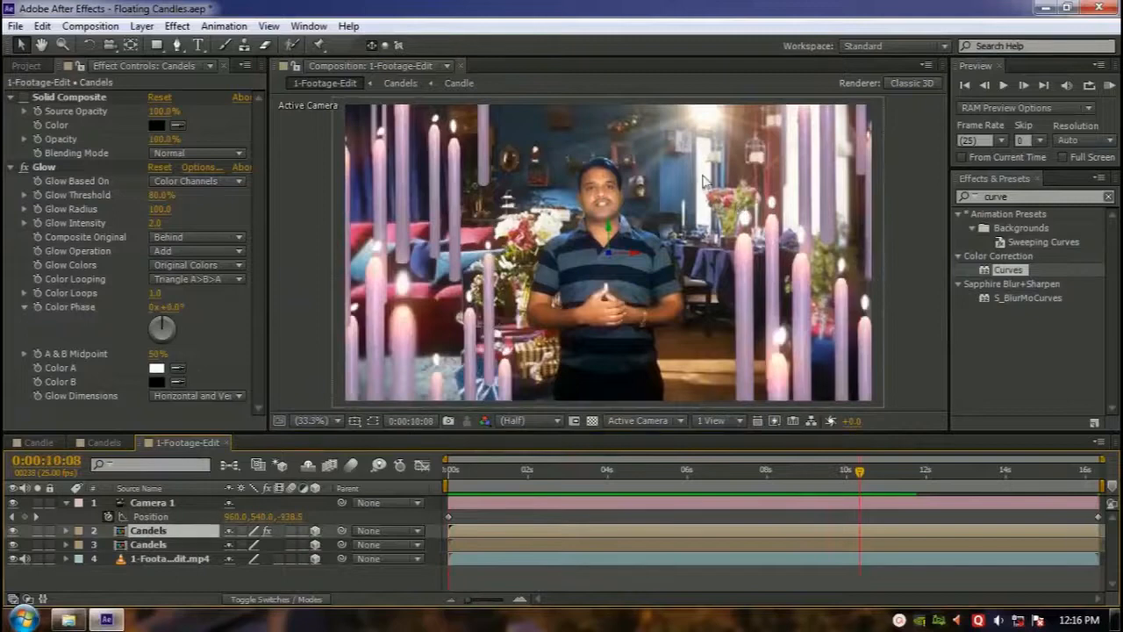
- Duplicate several candles near the inner edge of the right-hand group in the Candels composition and shift the copies upward
left_click(104, 443)
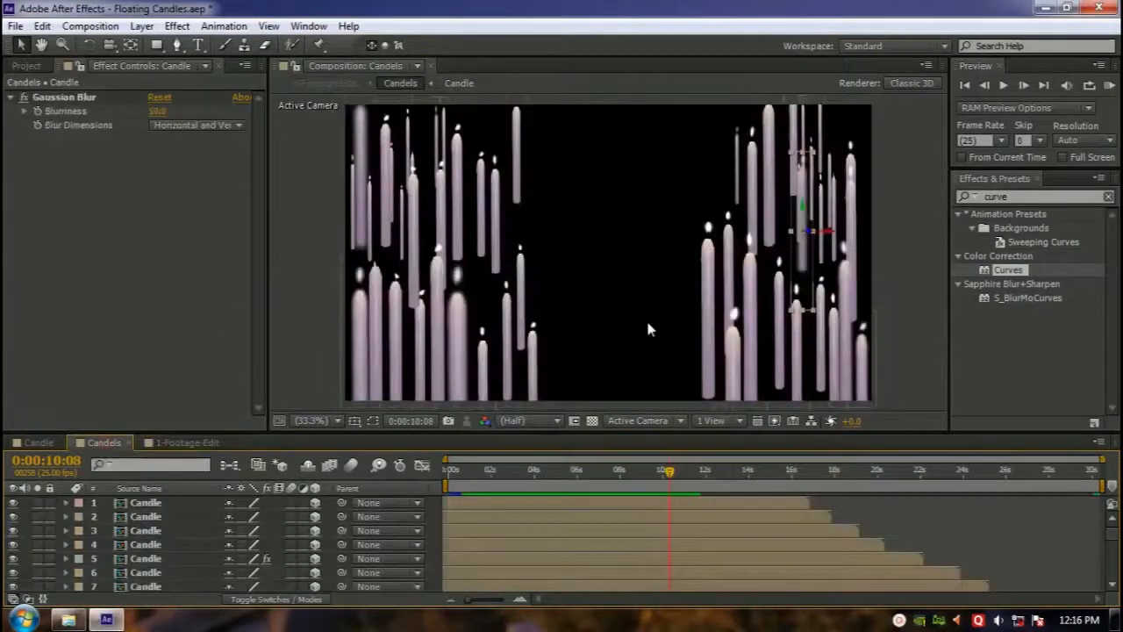
left_click(770, 320)
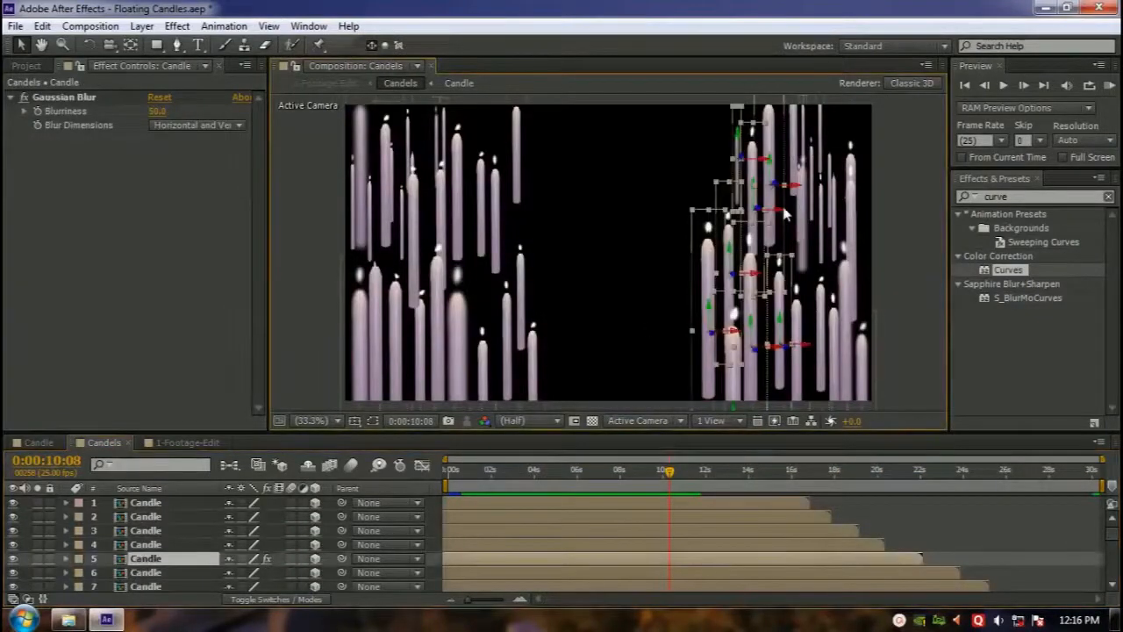
left_click_drag(783, 213, 753, 193)
left_click_drag(706, 257, 912, 314)
key("ctrl+d")
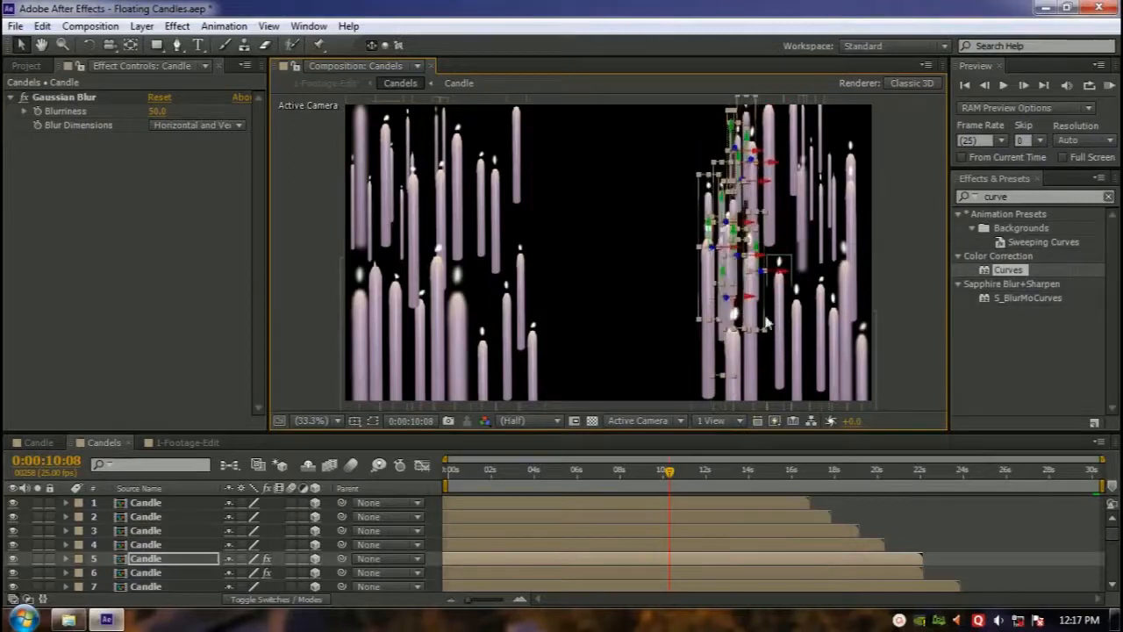
left_click_drag(734, 129, 729, 91)
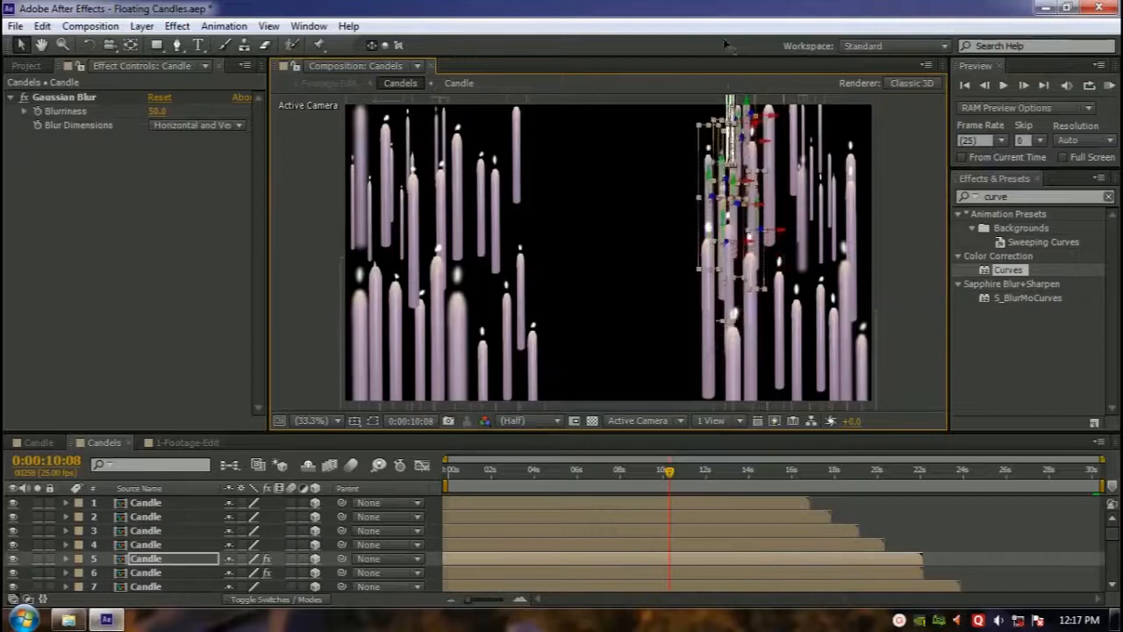
- Return to the first frame of 1-Footage-Edit and extend the work area to the composition's end
left_click(175, 443)
left_click_drag(731, 469, 394, 477)
left_click_drag(727, 481, 1114, 487)
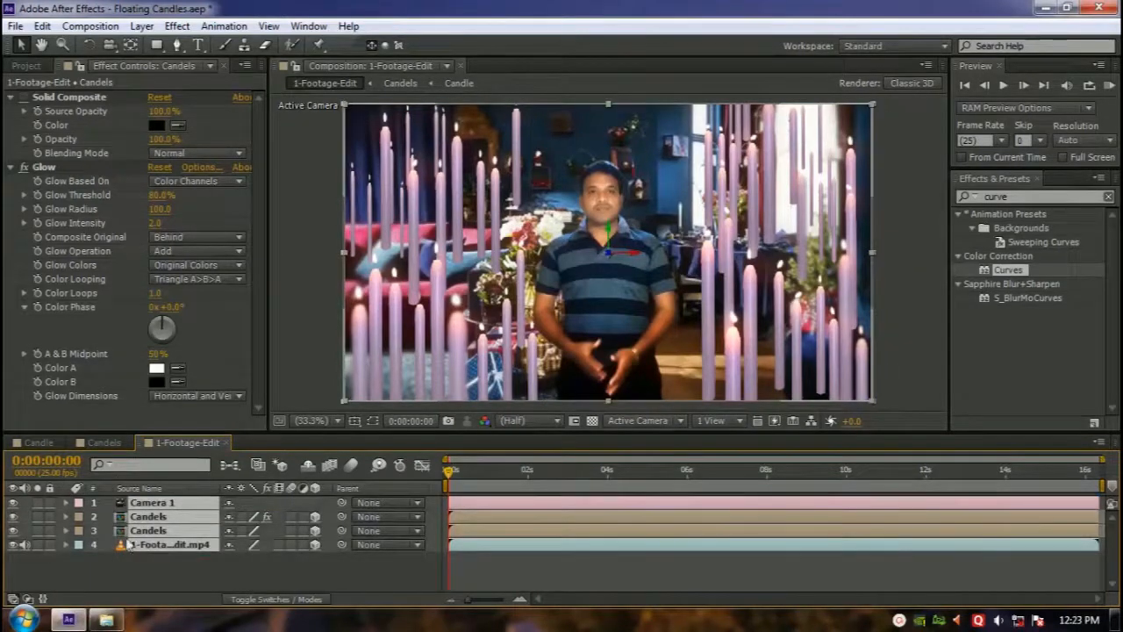
left_click(125, 569)
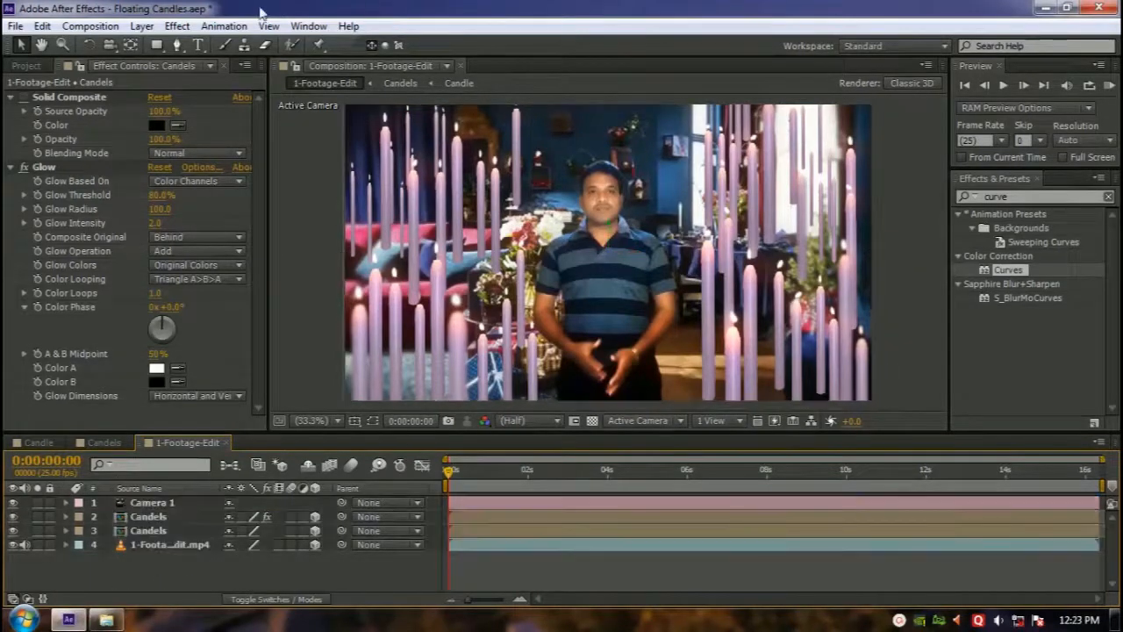
- Add 1-Footage-Edit to the render queue and accept Best quality, Full resolution render settings for the work area
left_click(15, 27)
mouse_move(175, 246)
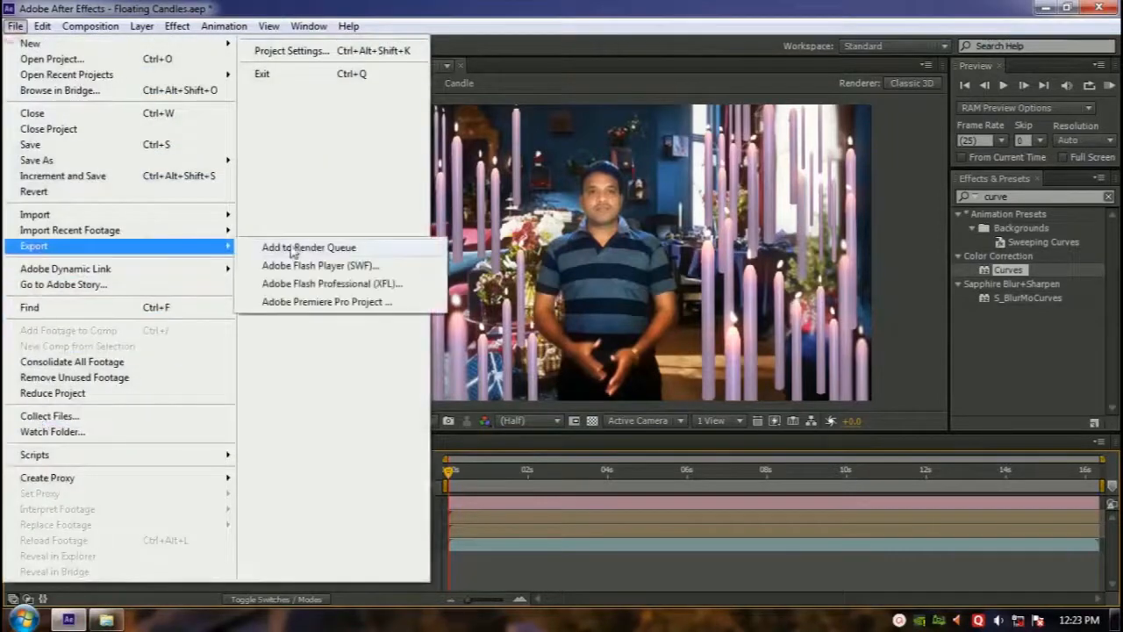
left_click(283, 251)
left_click(146, 534)
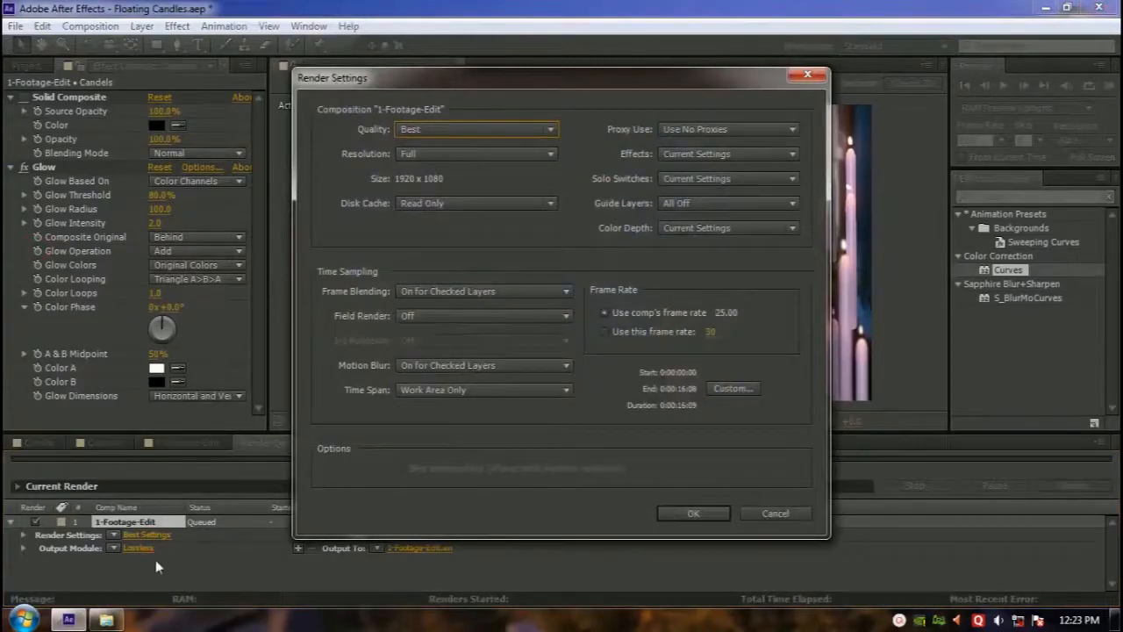
left_click(680, 517)
- Set the render's output module to H.264 format with audio output enabled
left_click(138, 548)
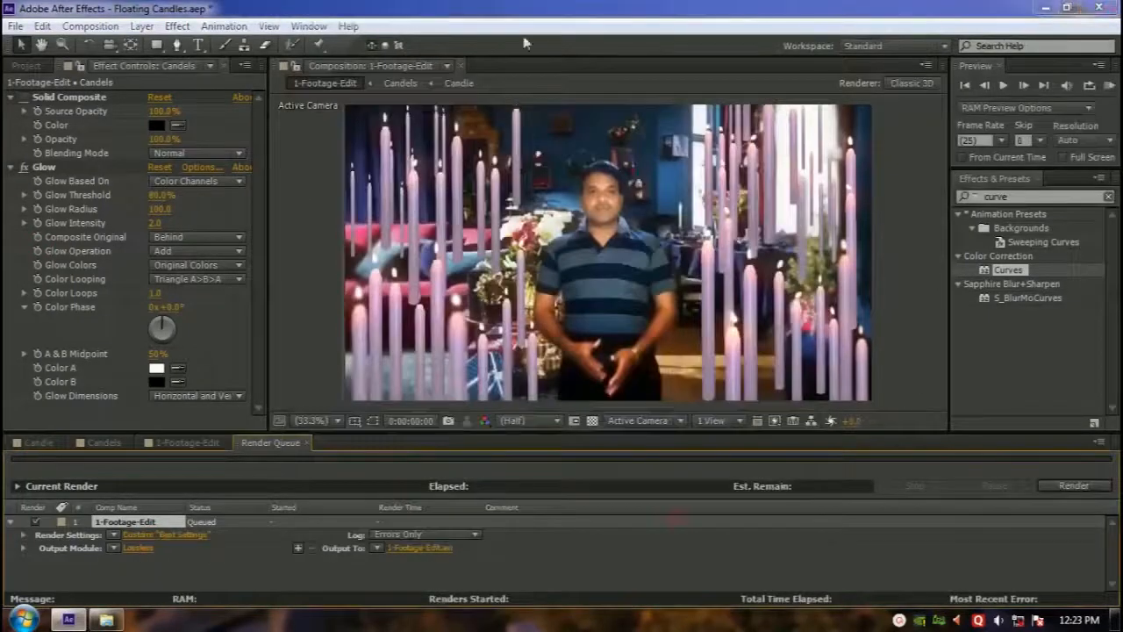
left_click(491, 111)
left_click(481, 224)
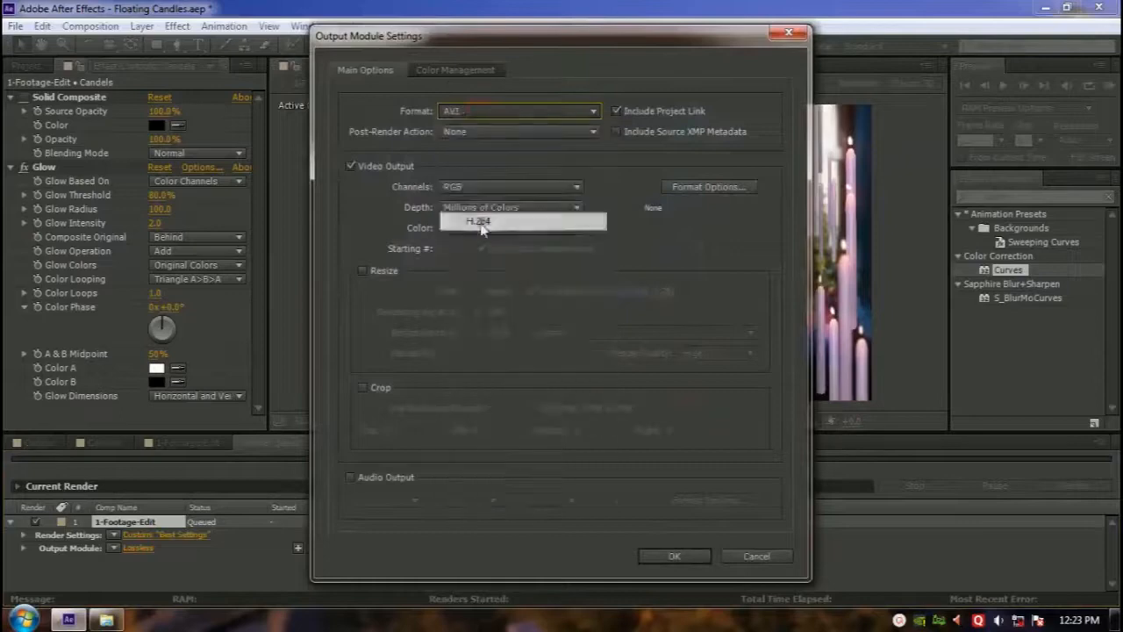
left_click(377, 478)
key("Return")
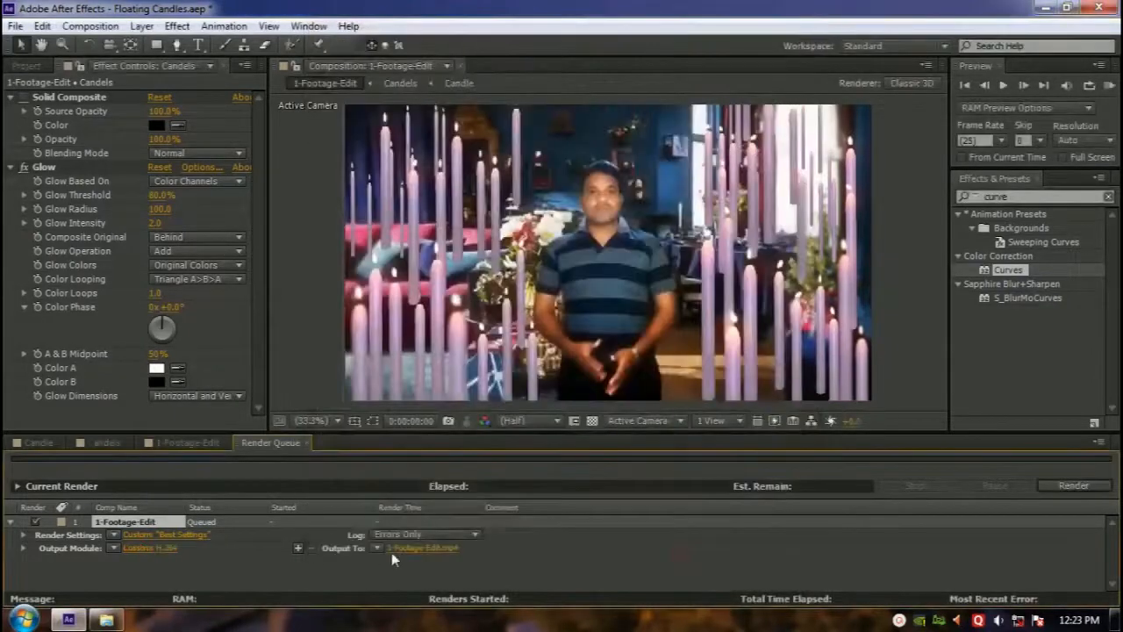
- Set the output file to Candel in the Pictures library, replacing the old Candel file, and render it
left_click(392, 551)
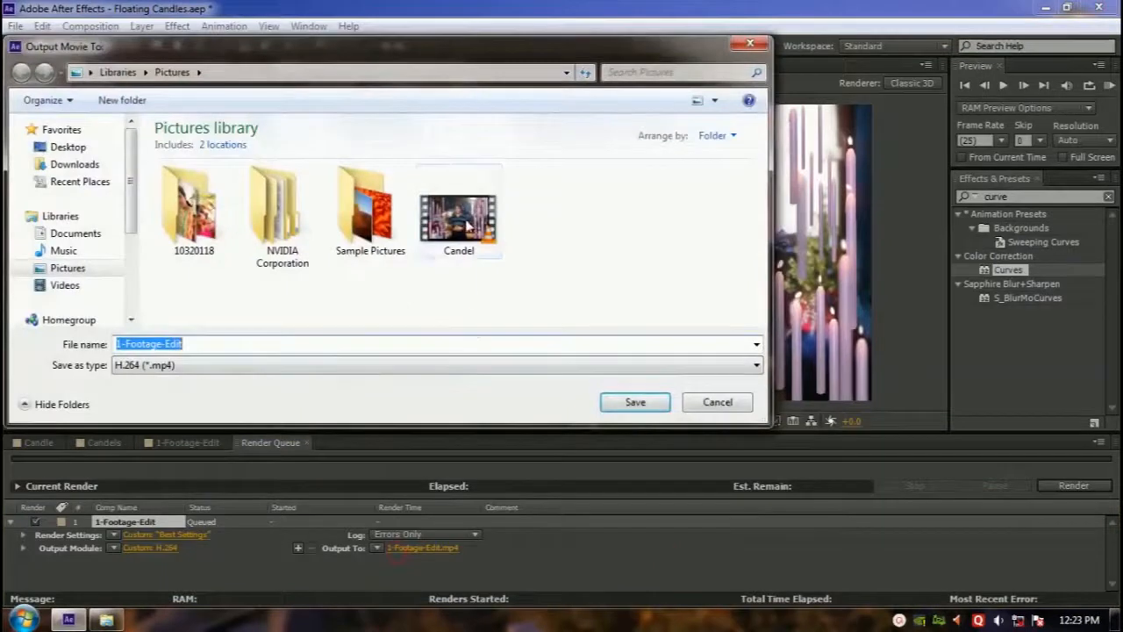
left_click(467, 227)
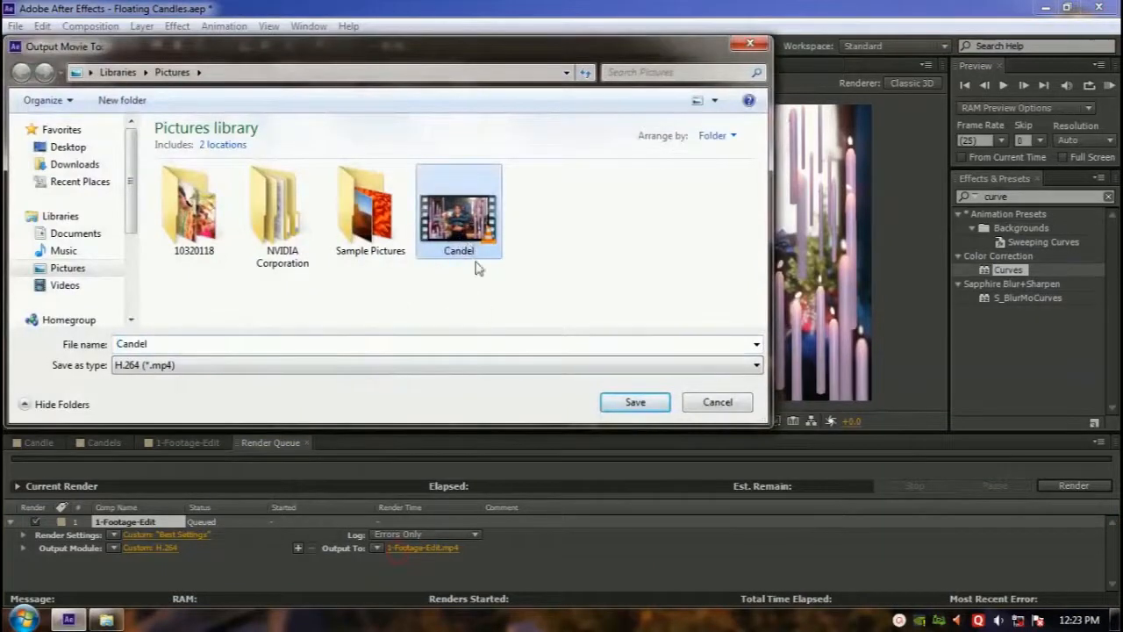
left_click(165, 347)
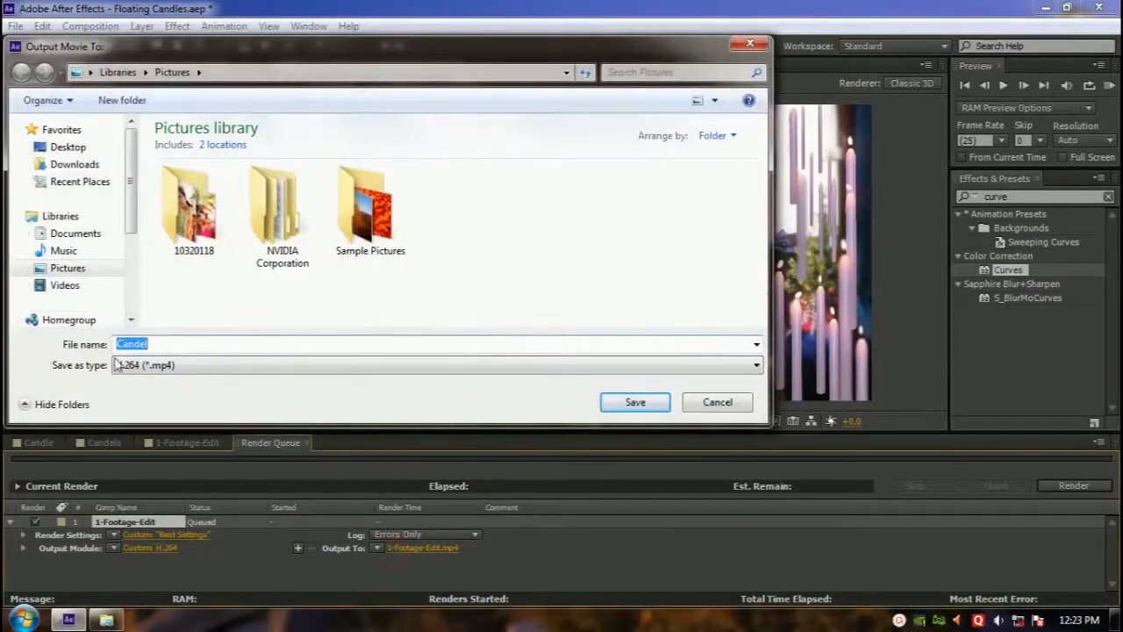
left_click(208, 350)
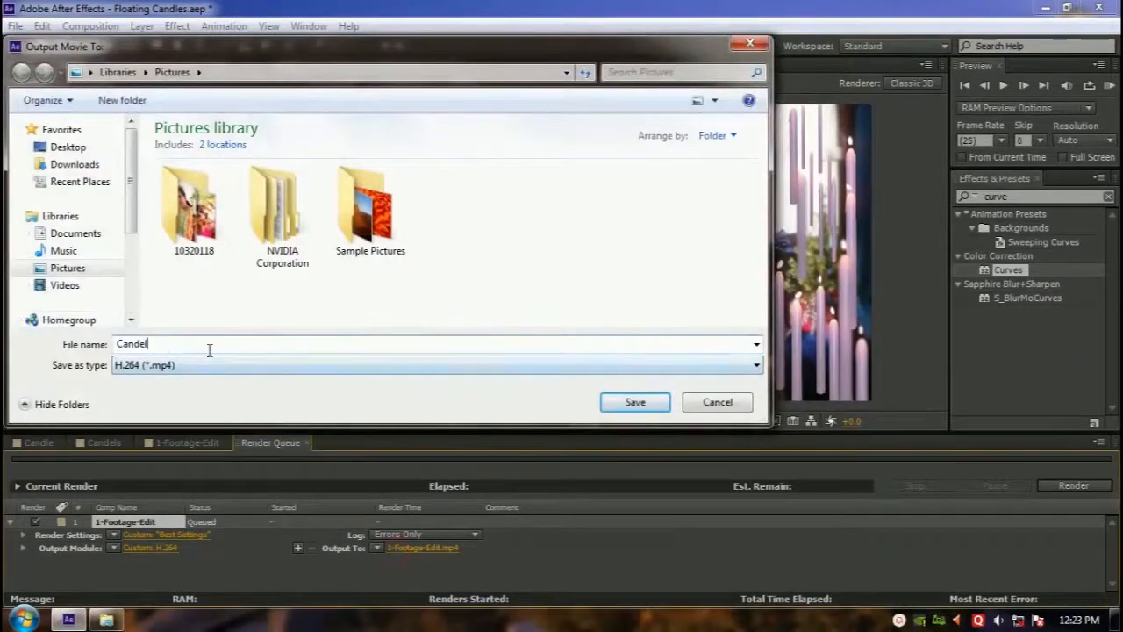
left_click(635, 402)
left_click(1072, 486)
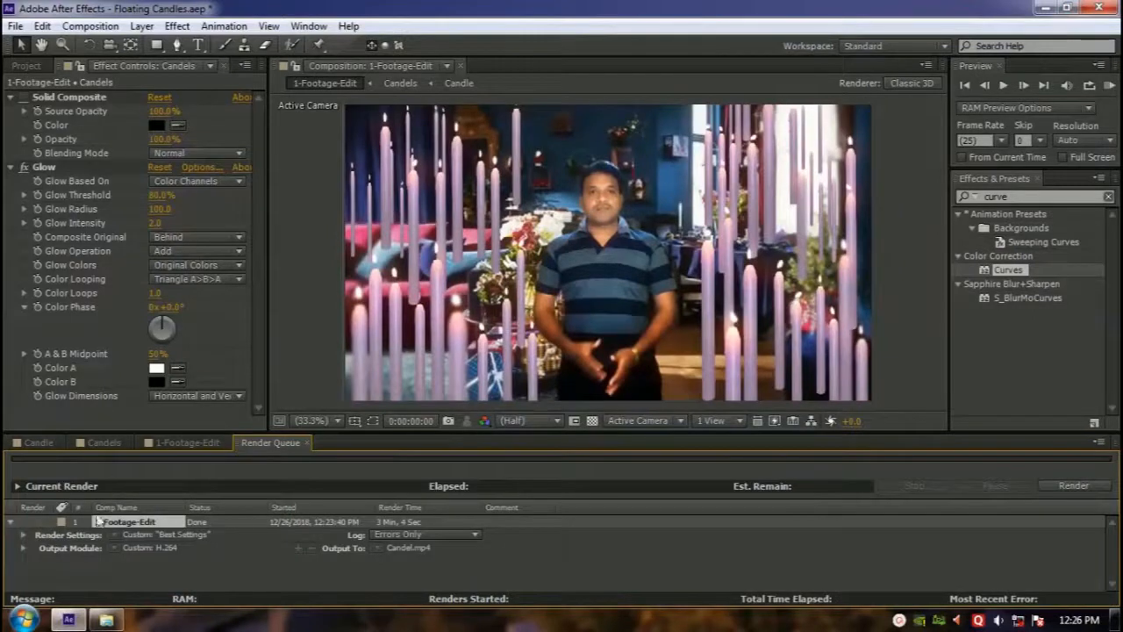
- Remove the finished item from the render queue, close the queue and minimize After Effects
key("Delete")
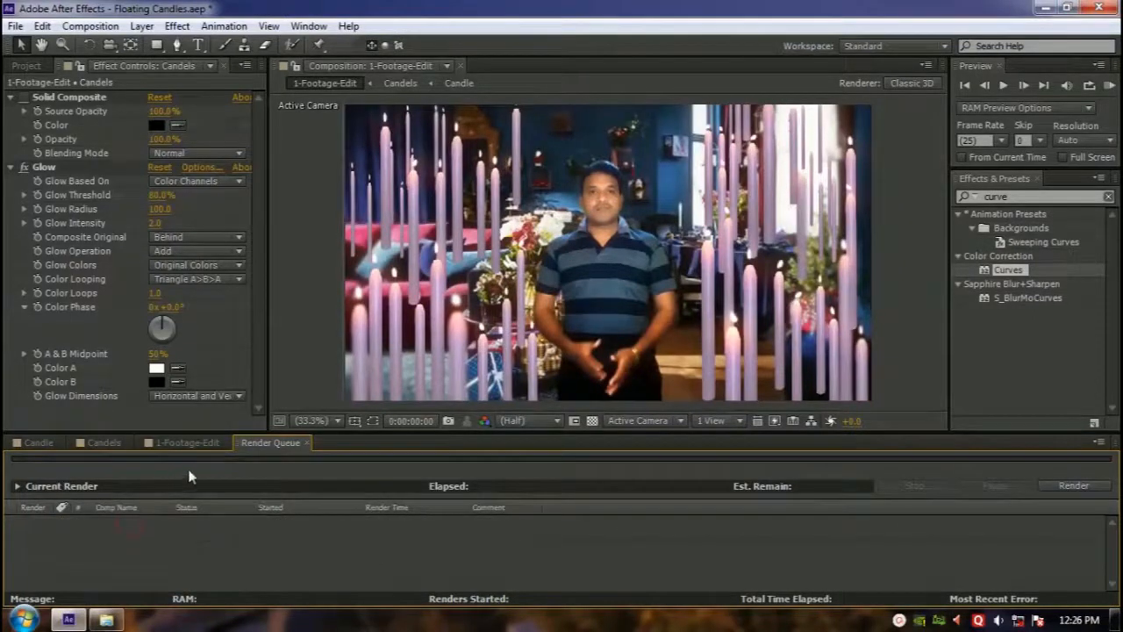
left_click(307, 443)
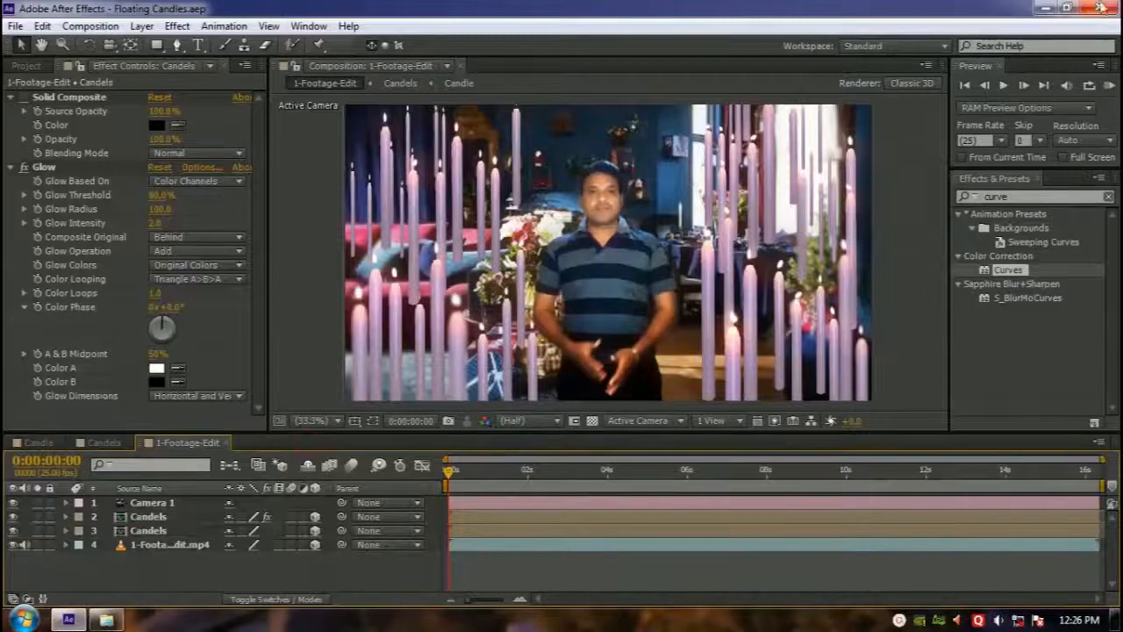
left_click(1044, 8)
- Launch Adobe Premiere Pro CS6 and open the recent Untitled project
left_click(23, 620)
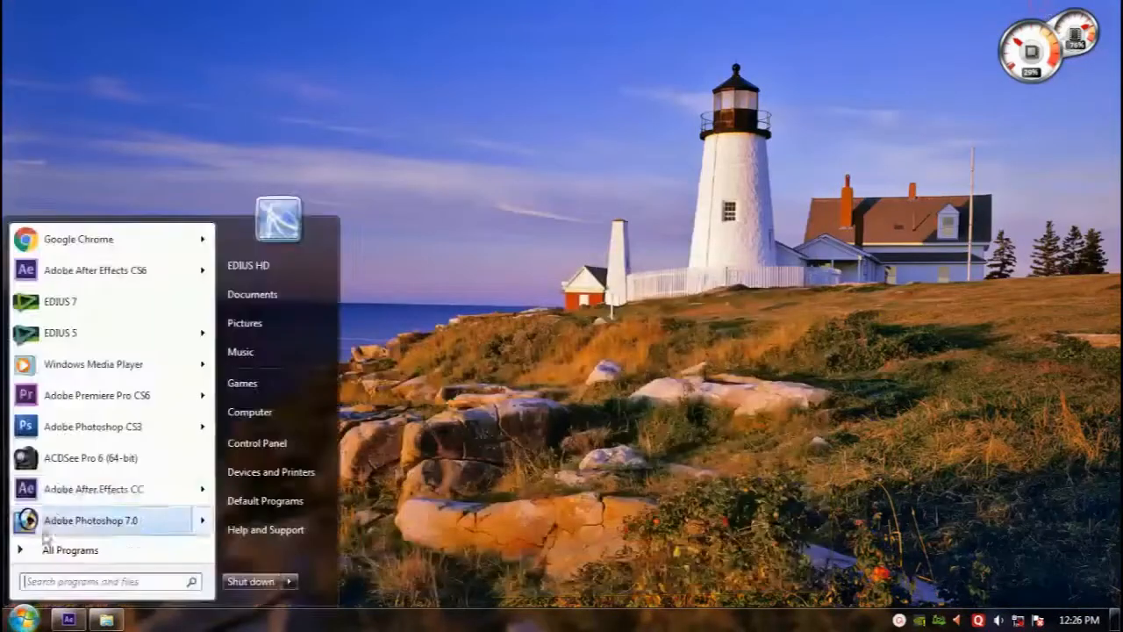
left_click(71, 399)
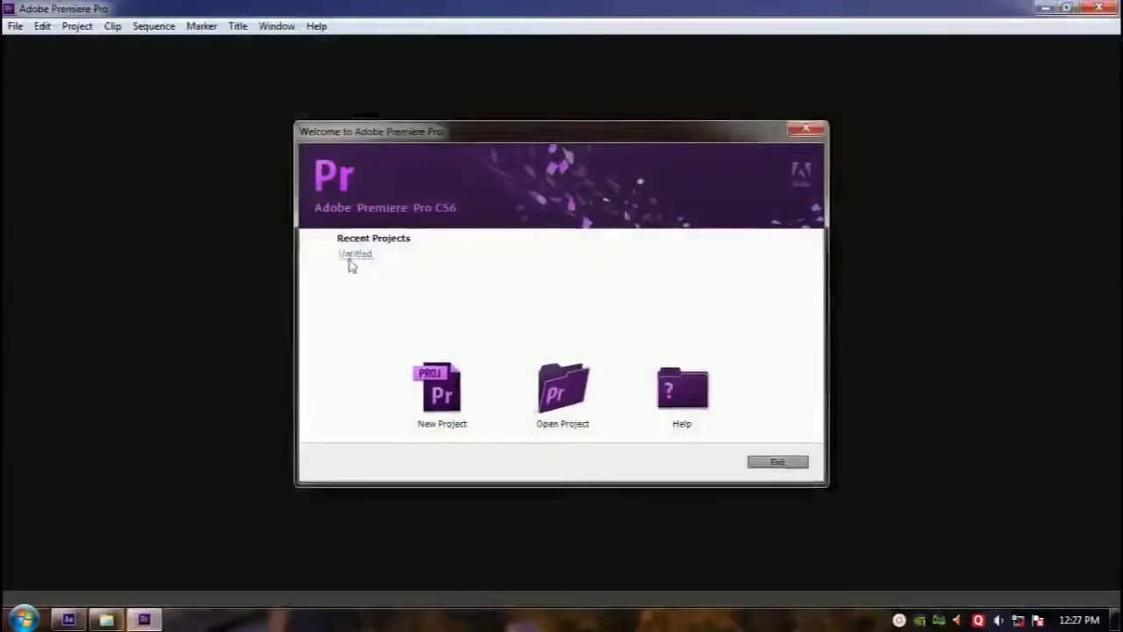
left_click(352, 256)
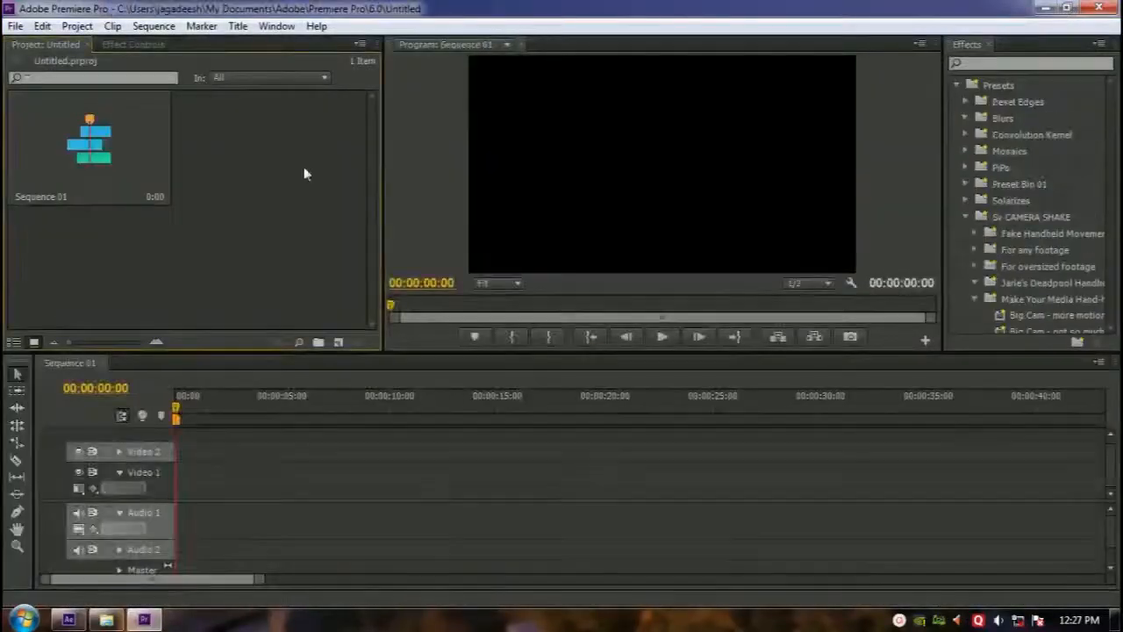
- Import the rendered Candel video from the Pictures library into the Premiere Pro project
left_click(106, 621)
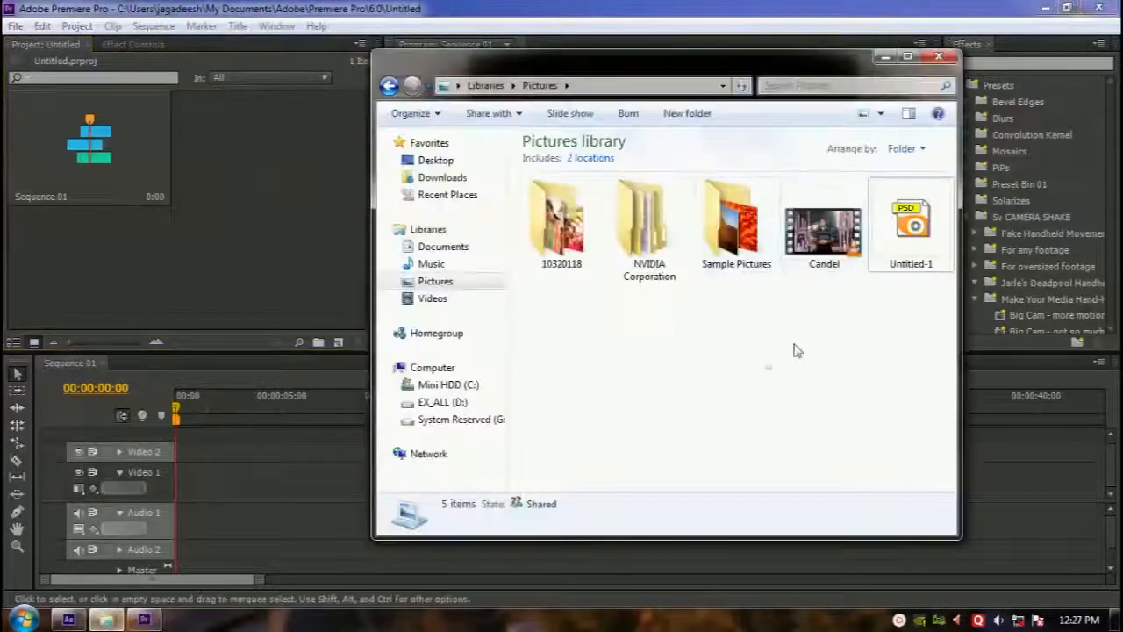
left_click(813, 250)
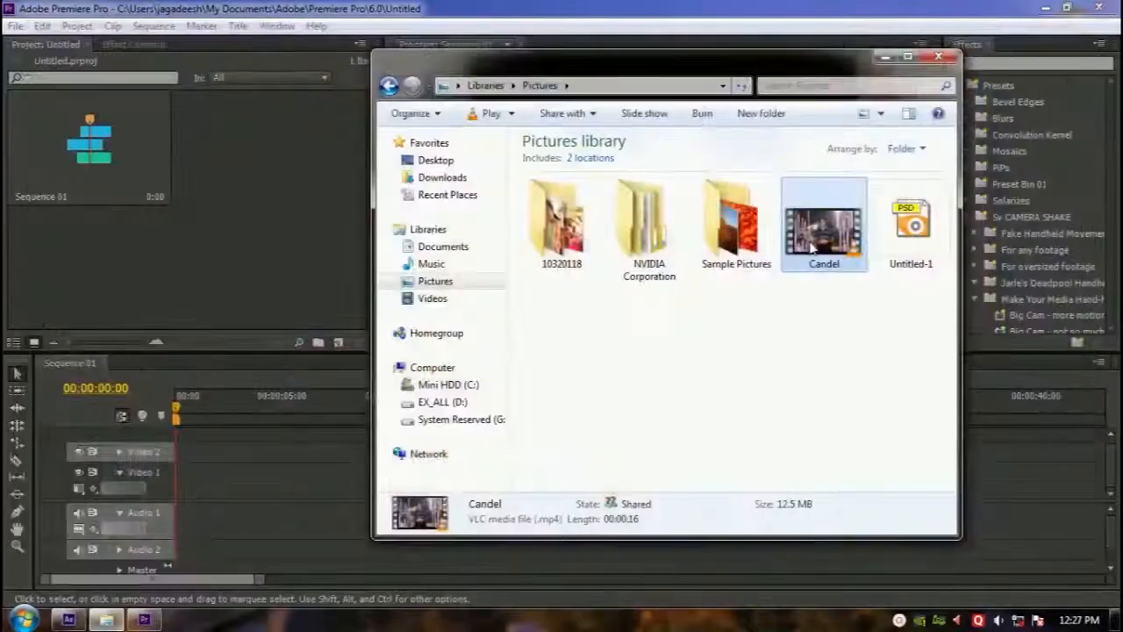
left_click_drag(813, 250, 235, 272)
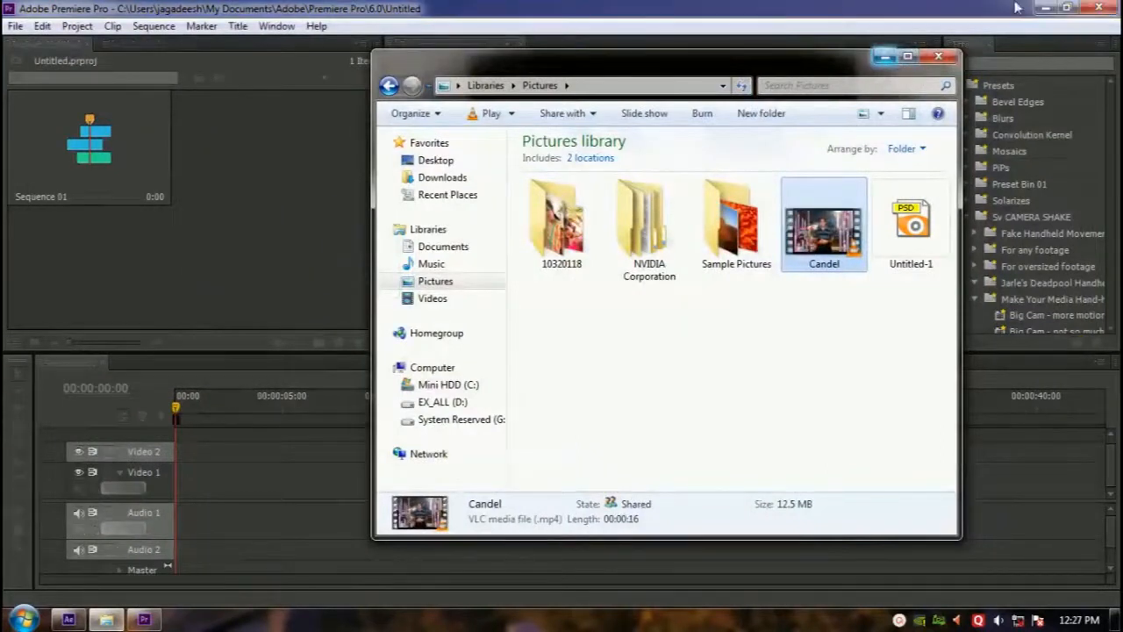
left_click(885, 56)
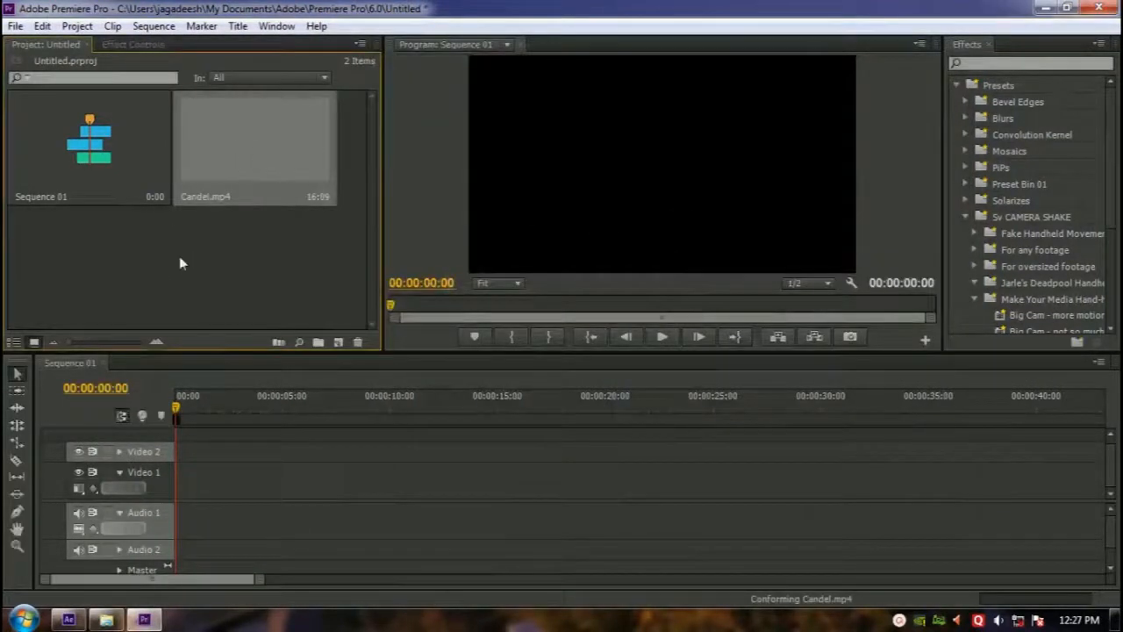
- Place Candel.mp4 on Video 1, matching the sequence settings to the clip, and close the gap before it
left_click_drag(242, 158, 421, 524)
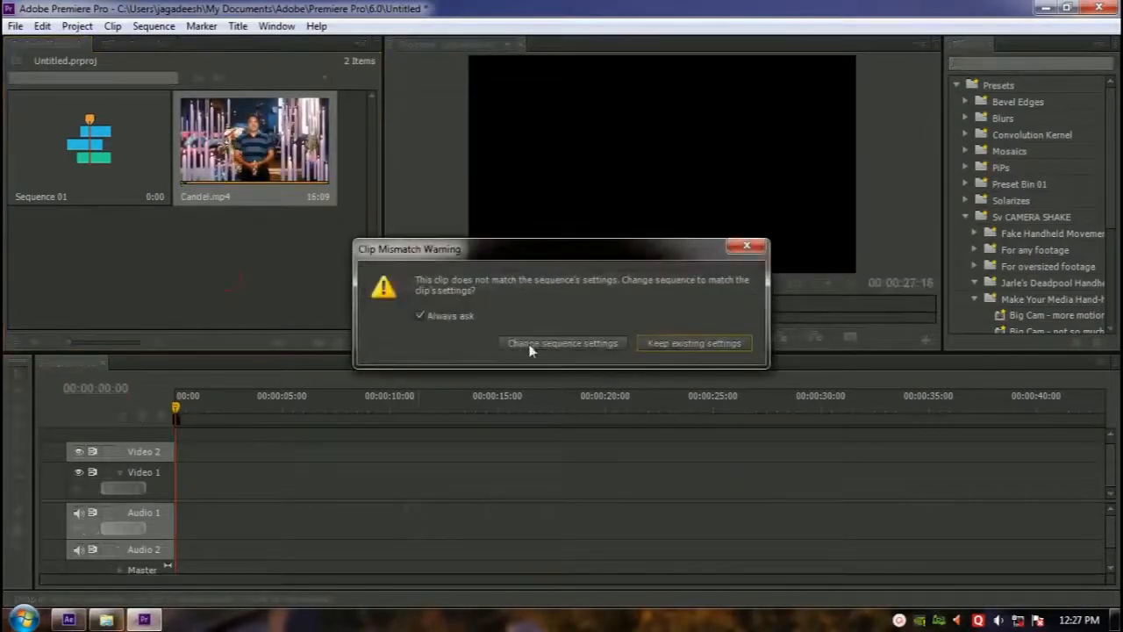
left_click(527, 348)
right_click(360, 483)
left_click(397, 491)
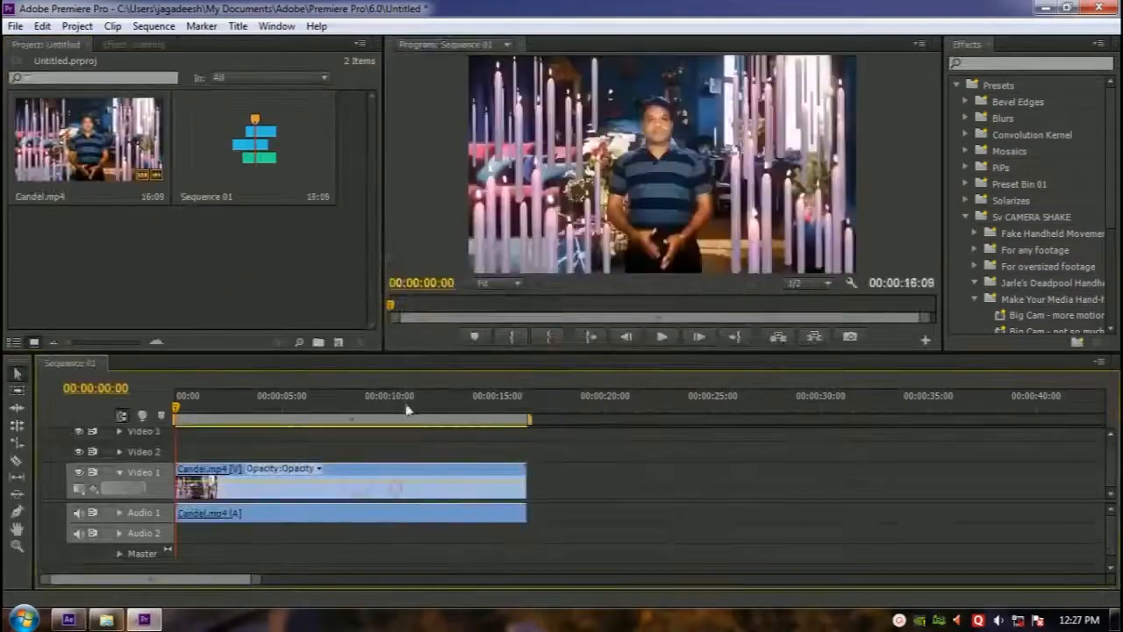
- Play the beginning of the Candel.mp4 sequence and return to the first frame
key("space")
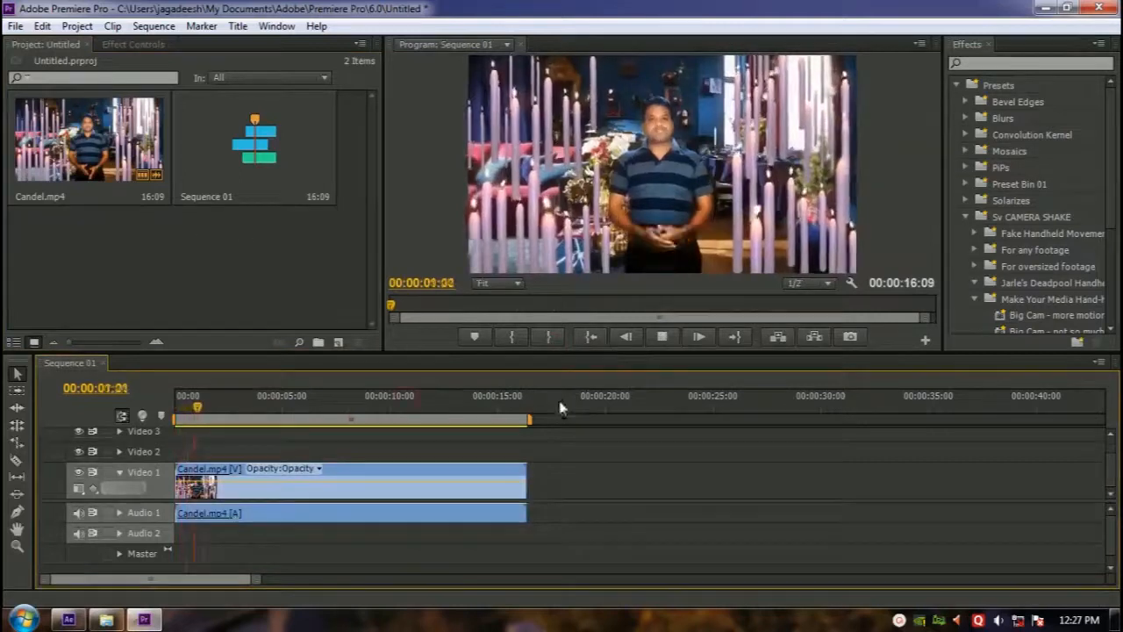
key("space")
left_click_drag(414, 397, 5, 402)
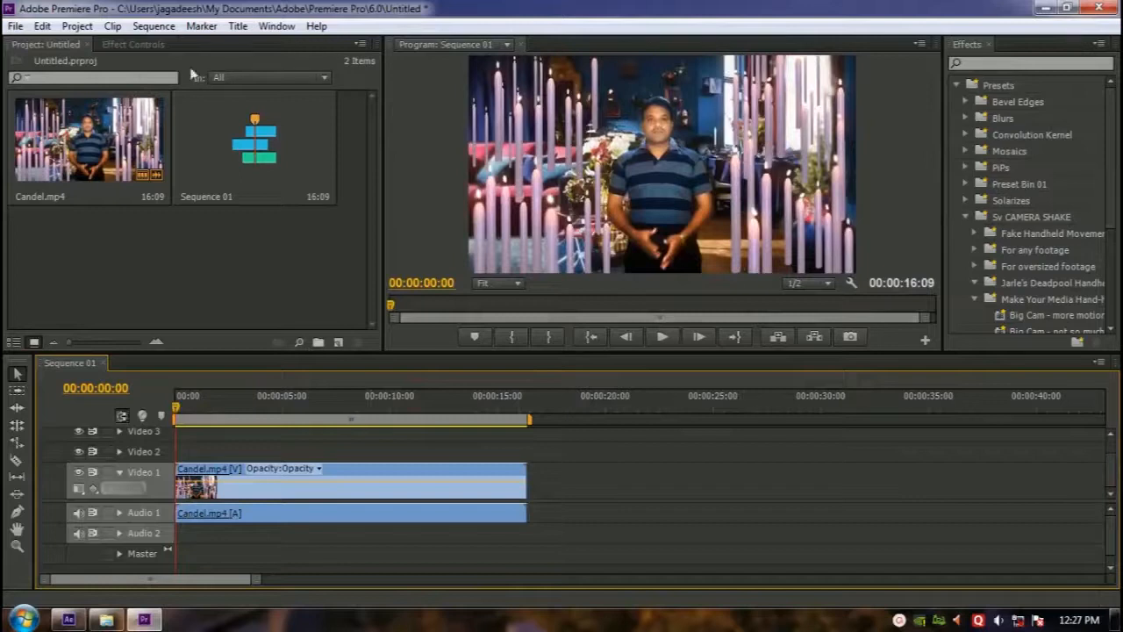
- Apply the Small Cam - running handheld preset to Candel.mp4 on Video 1 and preview the camera shake
left_click(132, 43)
left_click(981, 79)
left_click(967, 216)
left_click(965, 215)
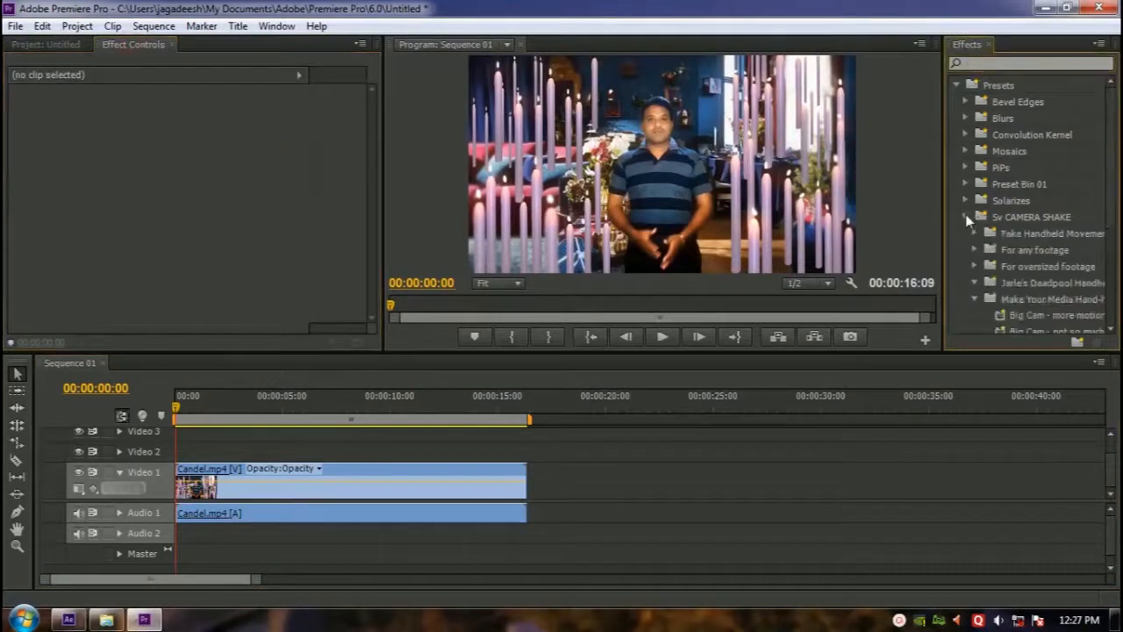
scroll(1049, 241, "down", 1)
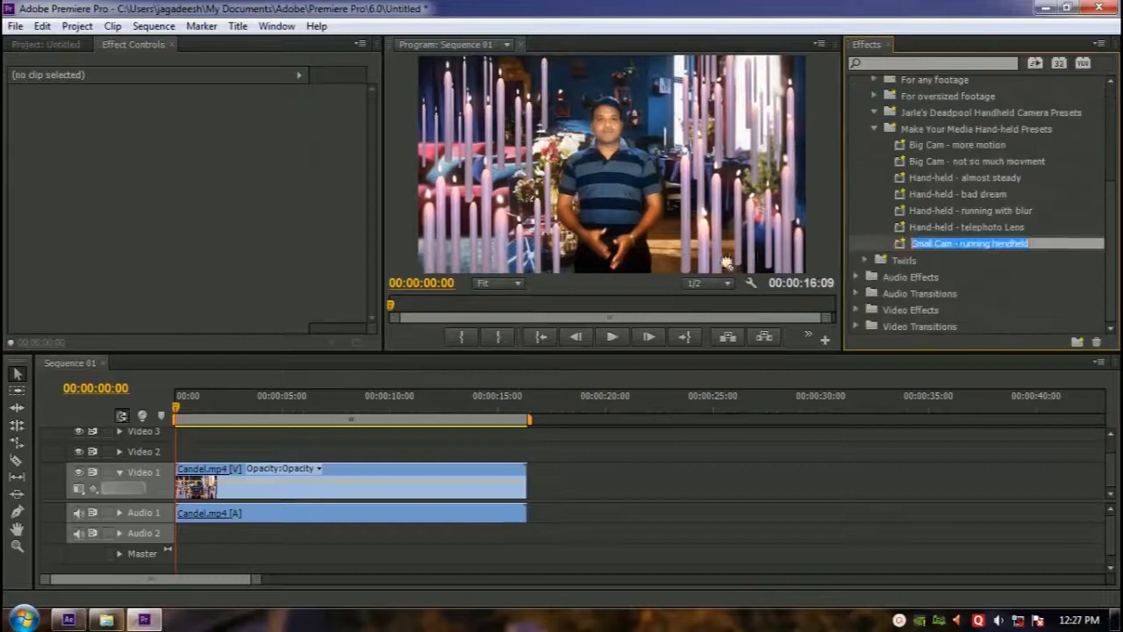
left_click_drag(726, 261, 371, 478)
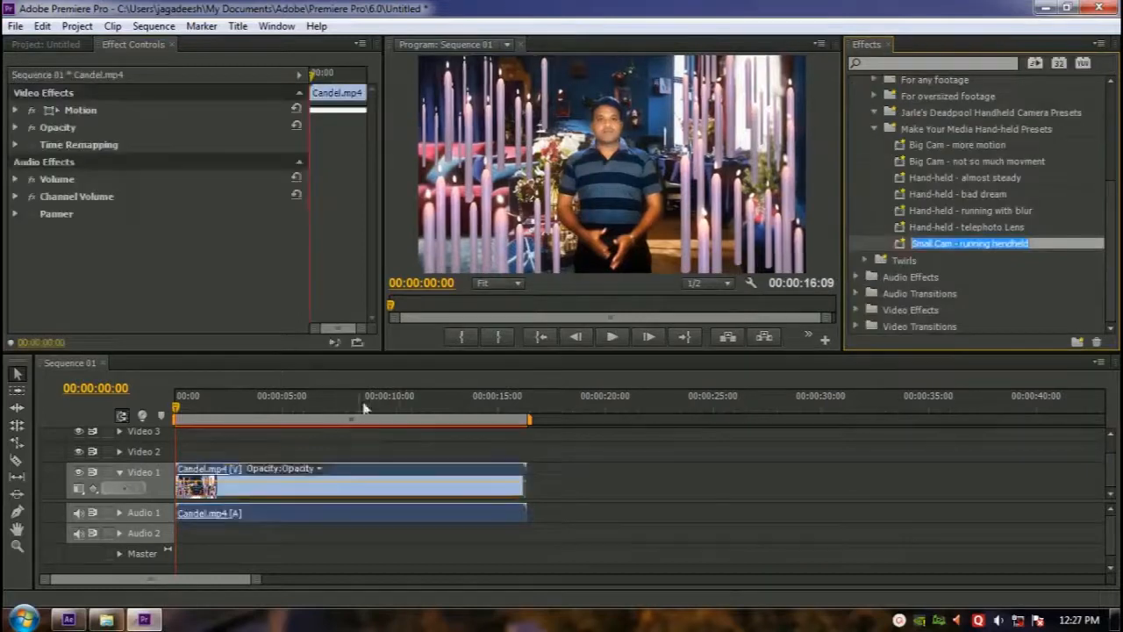
key("space")
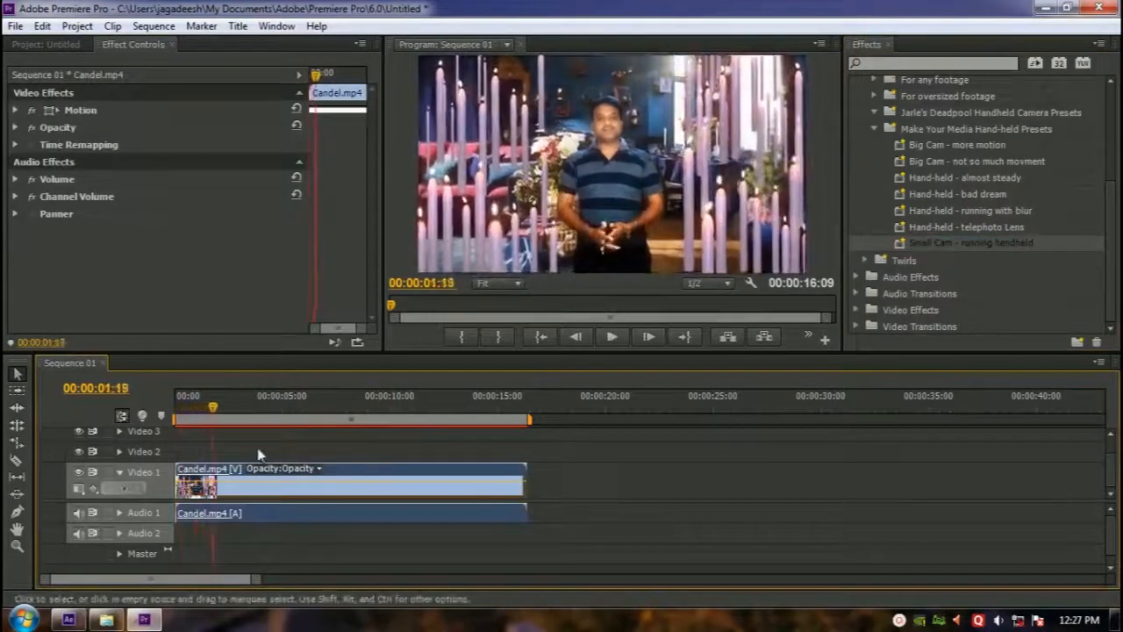
key("space")
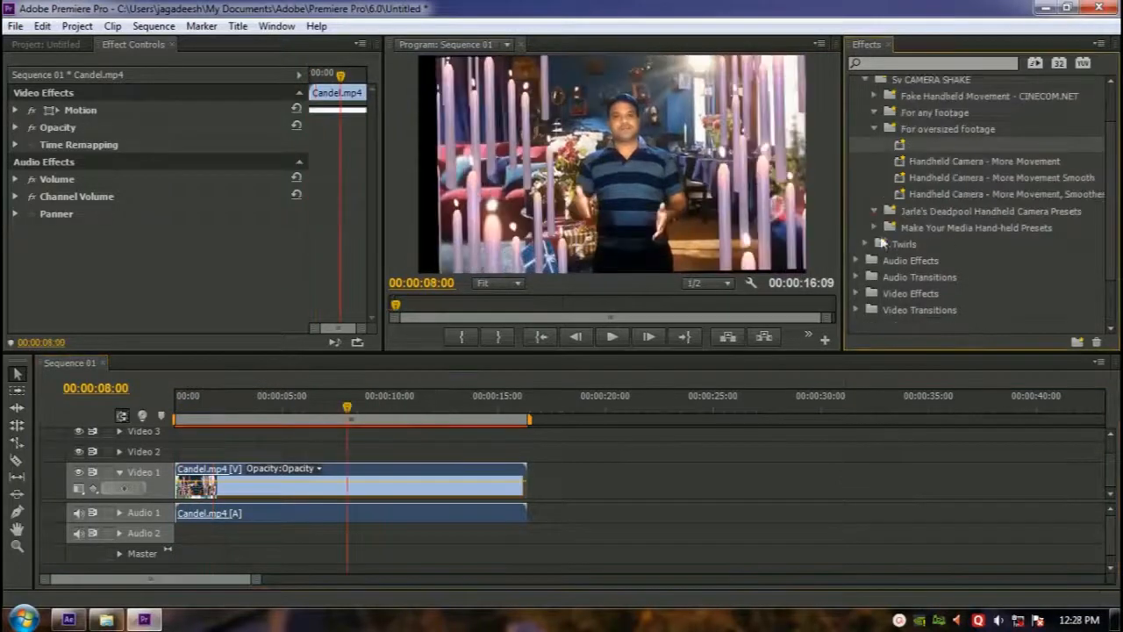
- Undo the last camera shake preset and apply the first preset from the For any footage folder to Candel.mp4 on Video 1
left_click(875, 113)
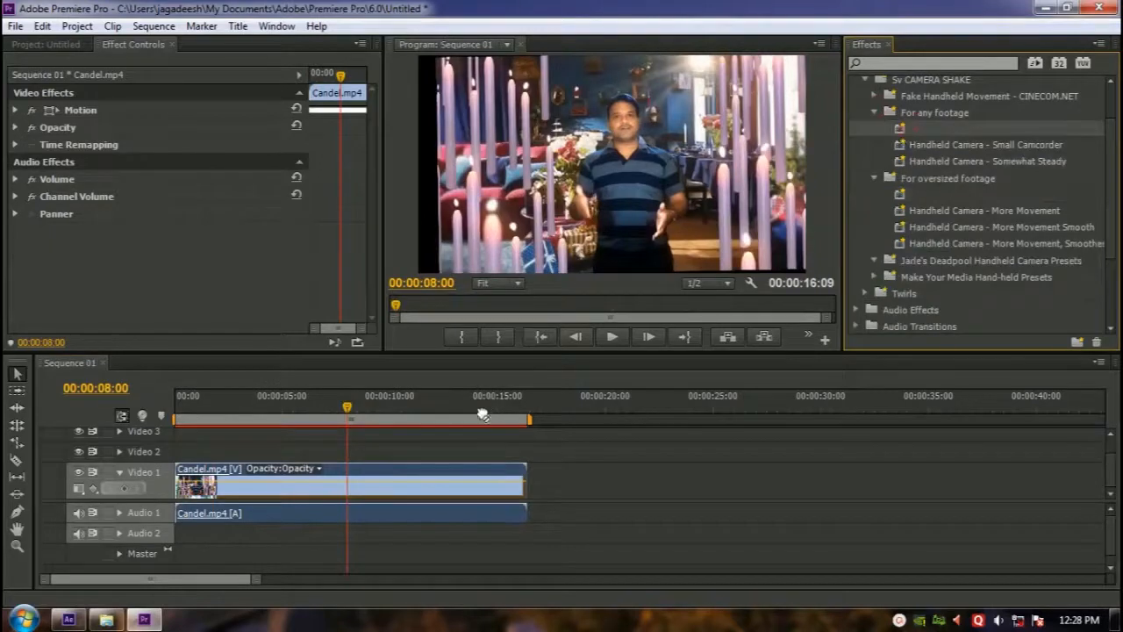
key("ctrl+z")
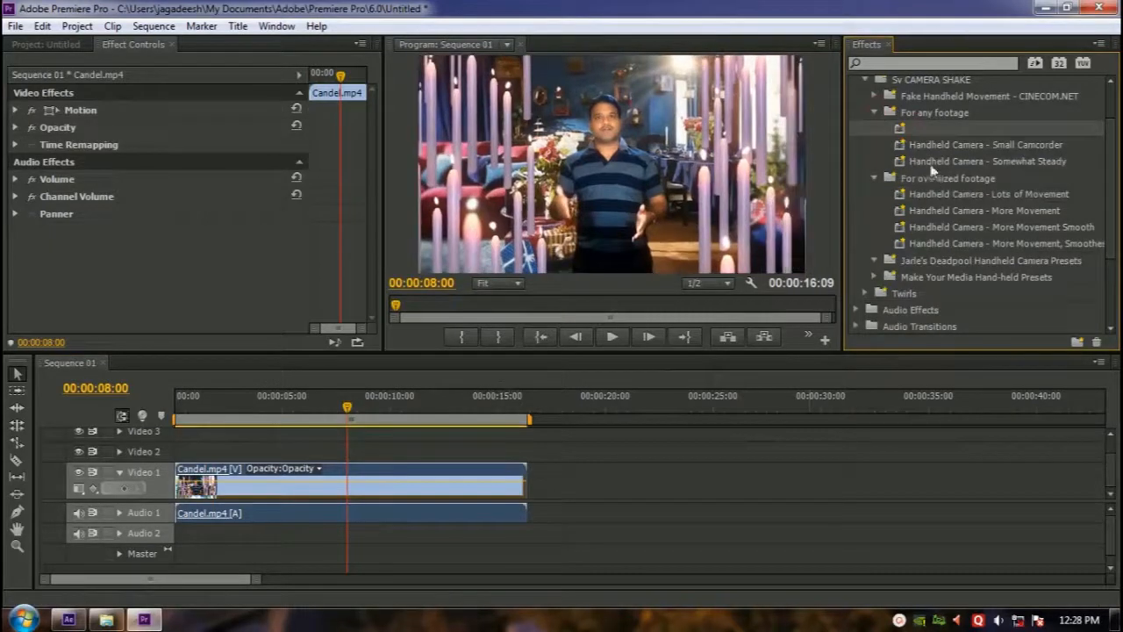
left_click_drag(899, 130, 388, 481)
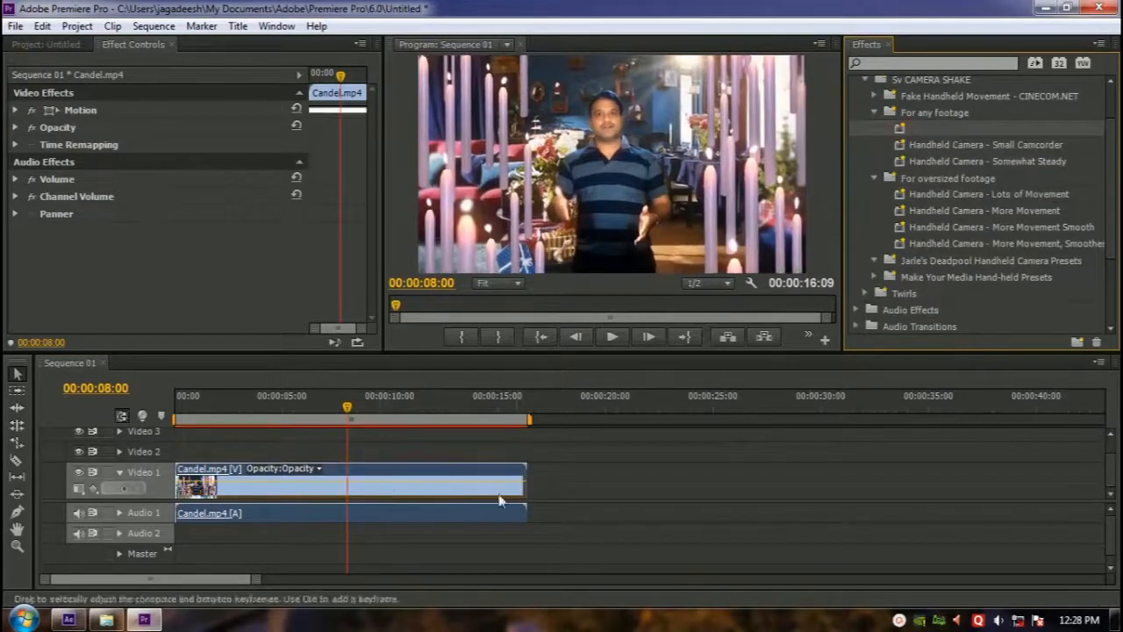
- Preview the camera shake on Candel.mp4 from the start of the sequence, stop playback and return to the first frame
left_click_drag(346, 409, 140, 416)
key("space")
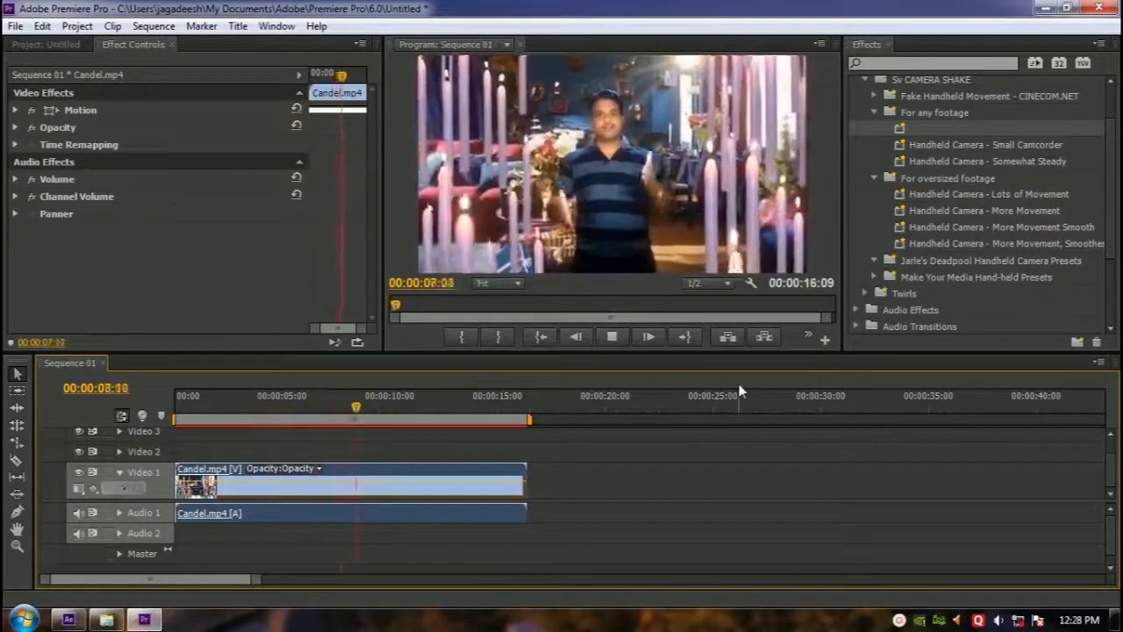
key("space")
key("Home")
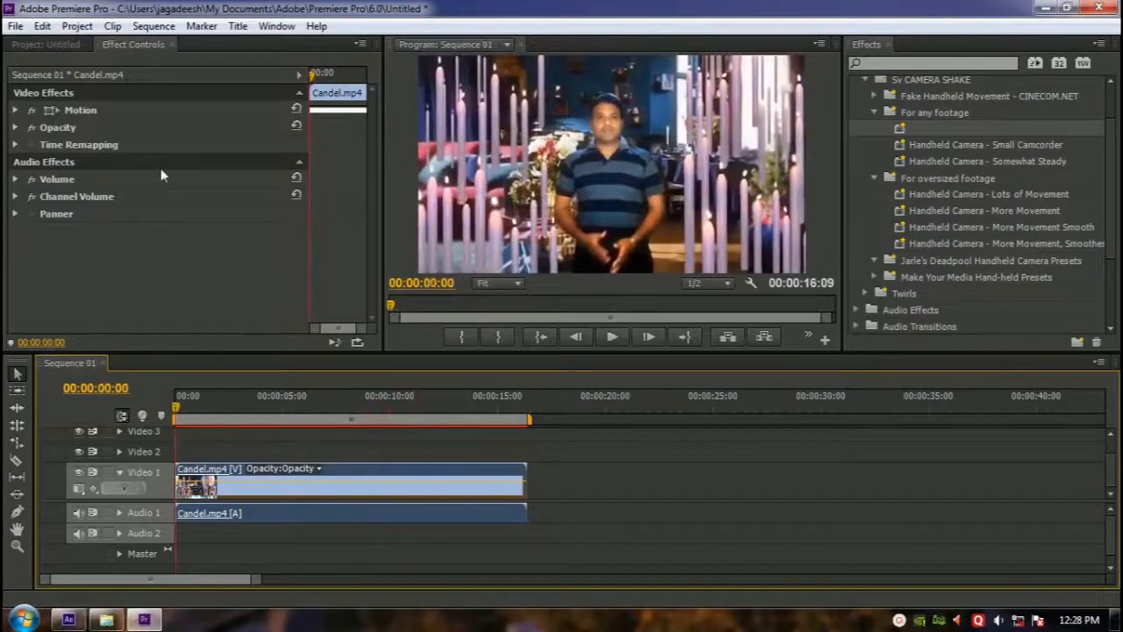
- Search the effects for "looks" and apply the Magic Bullet Looks effect to Candel.mp4 on Video 1
left_click(48, 44)
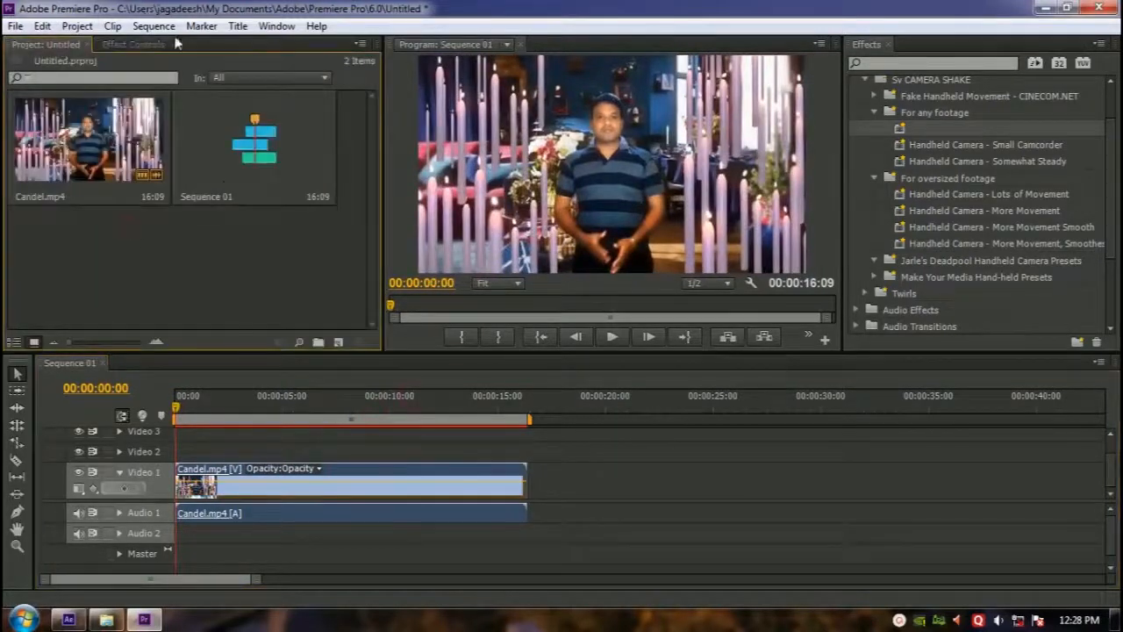
left_click(927, 64)
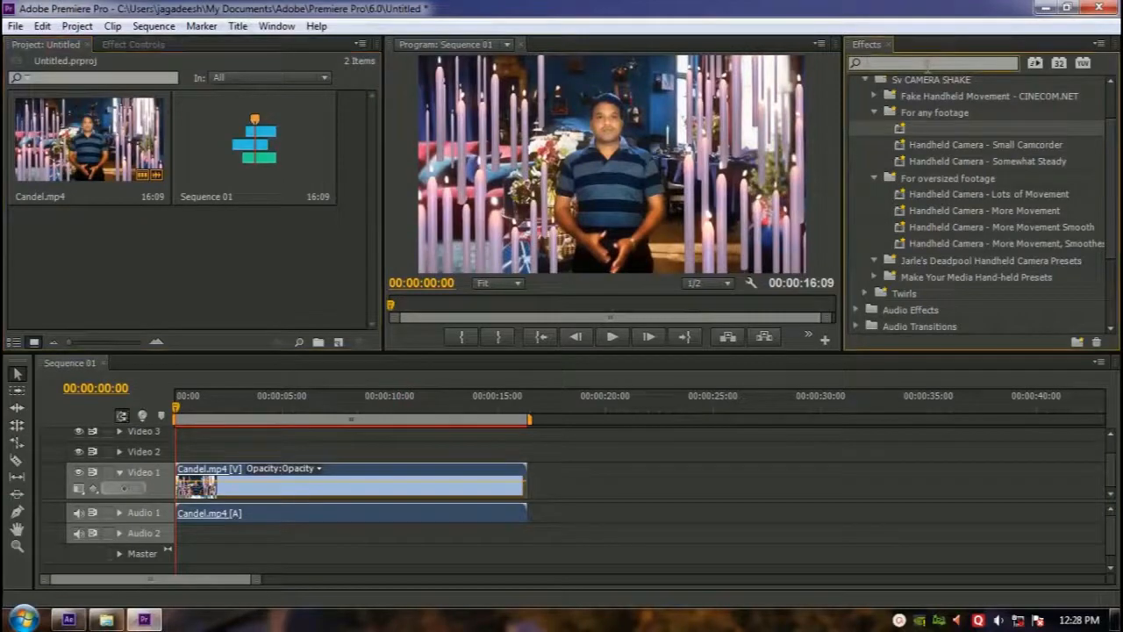
type("looks")
left_click_drag(912, 167, 394, 478)
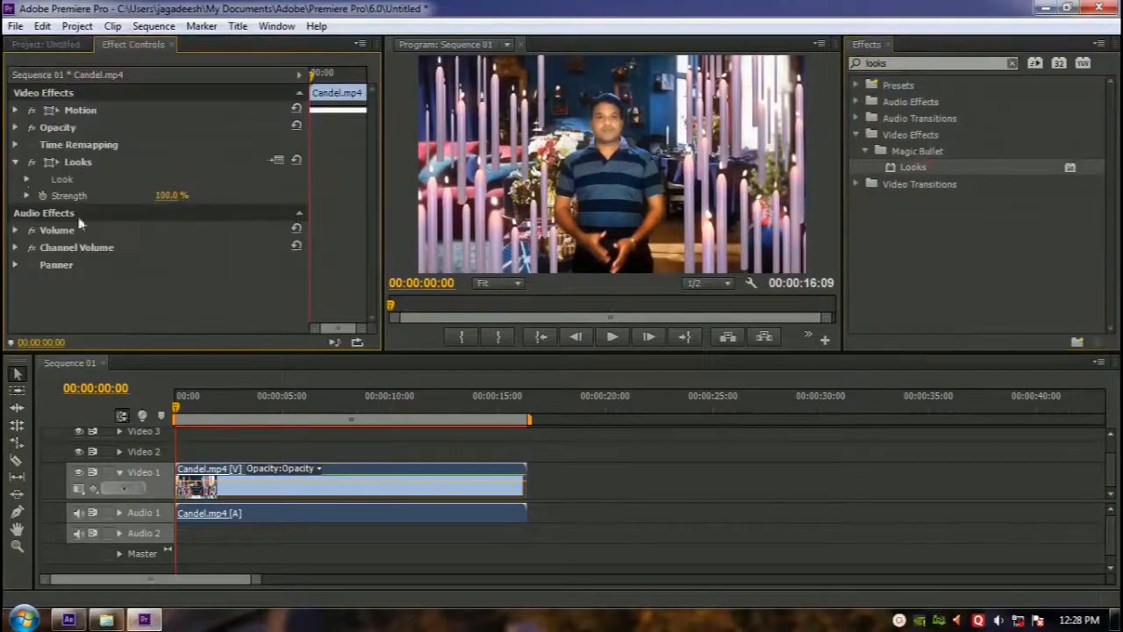
- Browse the Magic Bullet look categories, choose the We the People look from Enhancements, and render the sequence's work area
left_click(26, 179)
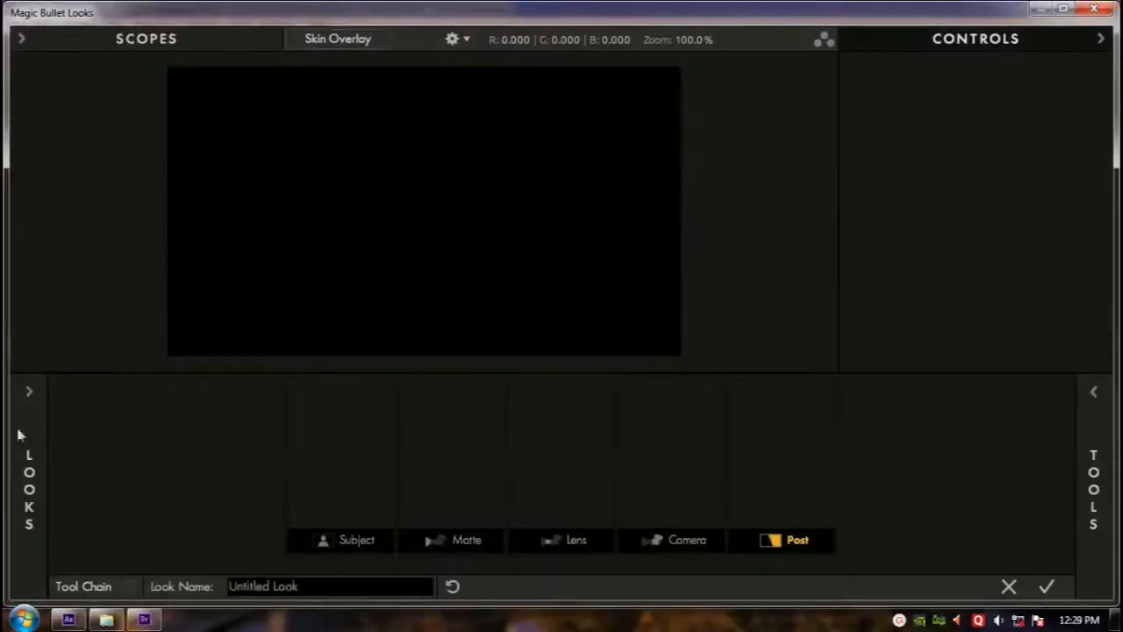
left_click(24, 419)
scroll(52, 72, "up", 3)
scroll(54, 74, "up", 2)
left_click(63, 169)
left_click(86, 143)
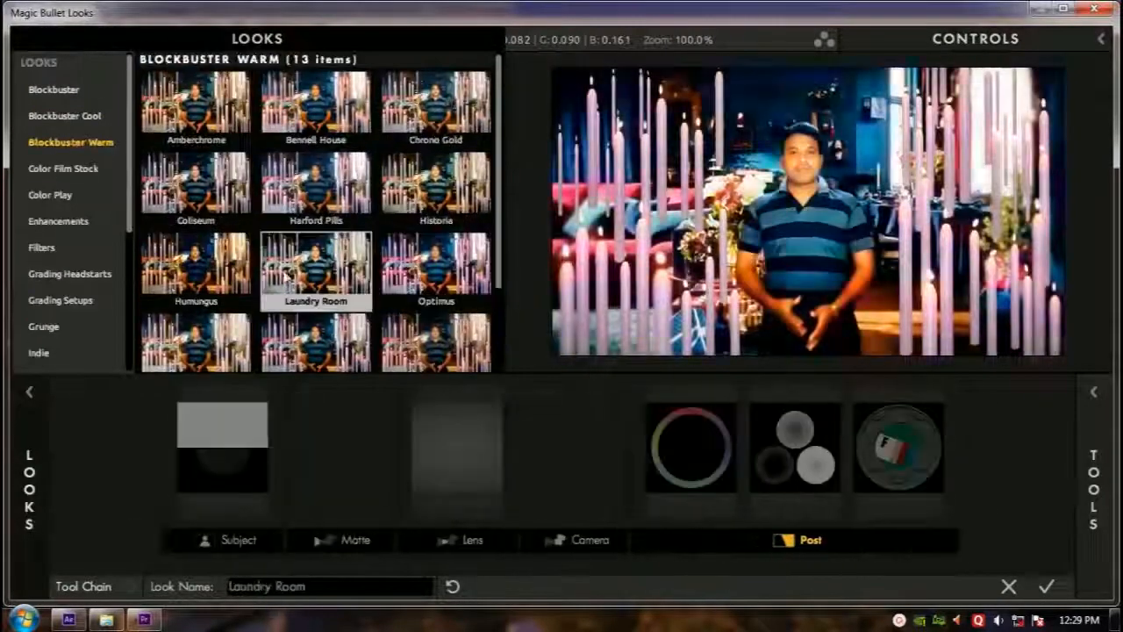
left_click(61, 168)
left_click(51, 197)
left_click(58, 221)
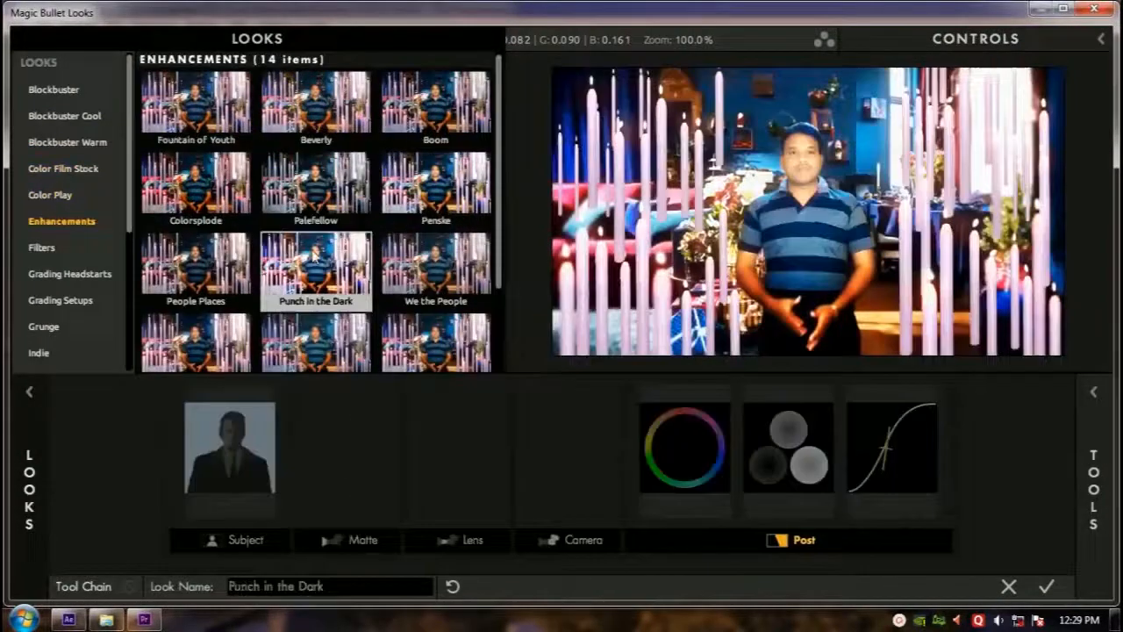
left_click(436, 264)
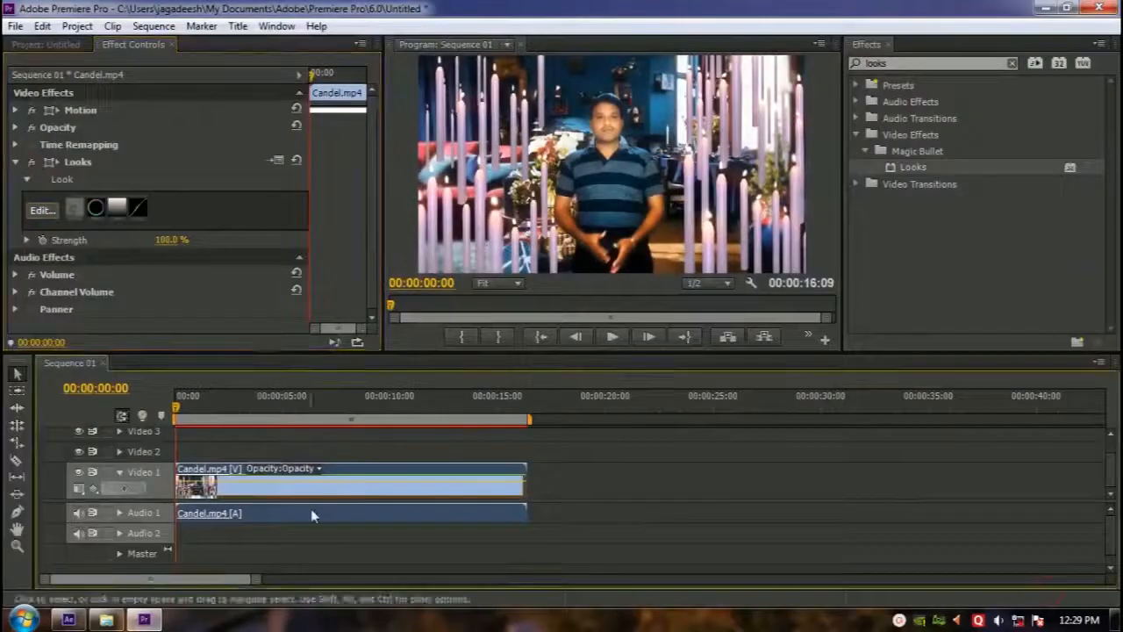
key("Return")
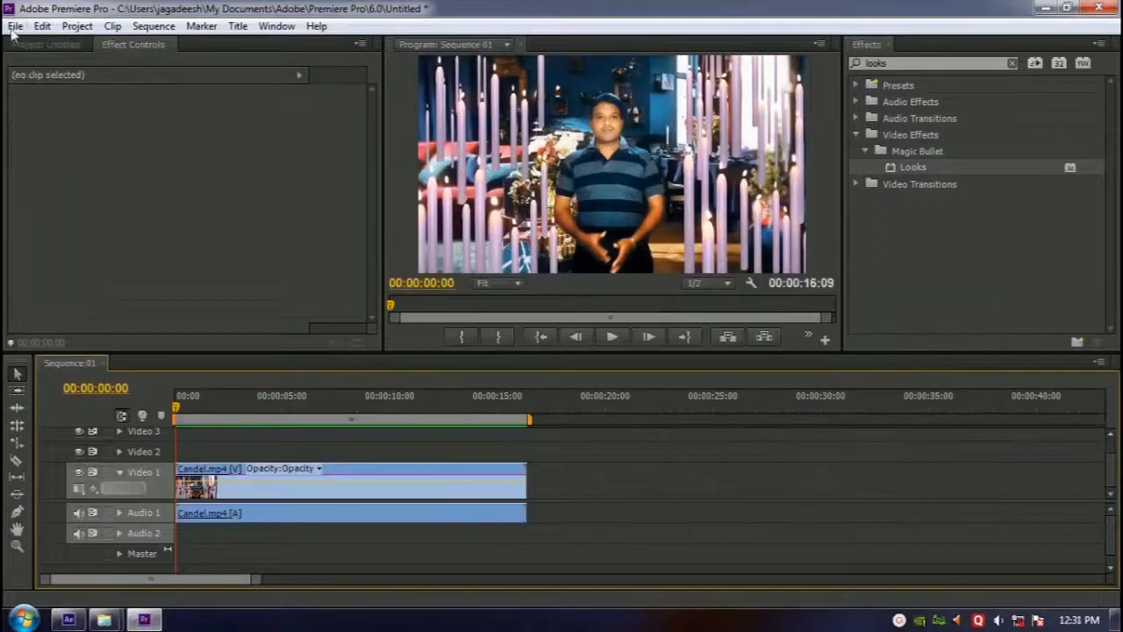
- Open the media export settings for Sequence 01 and set the output format to H.264
left_click(14, 29)
left_click(66, 417)
left_click(318, 421)
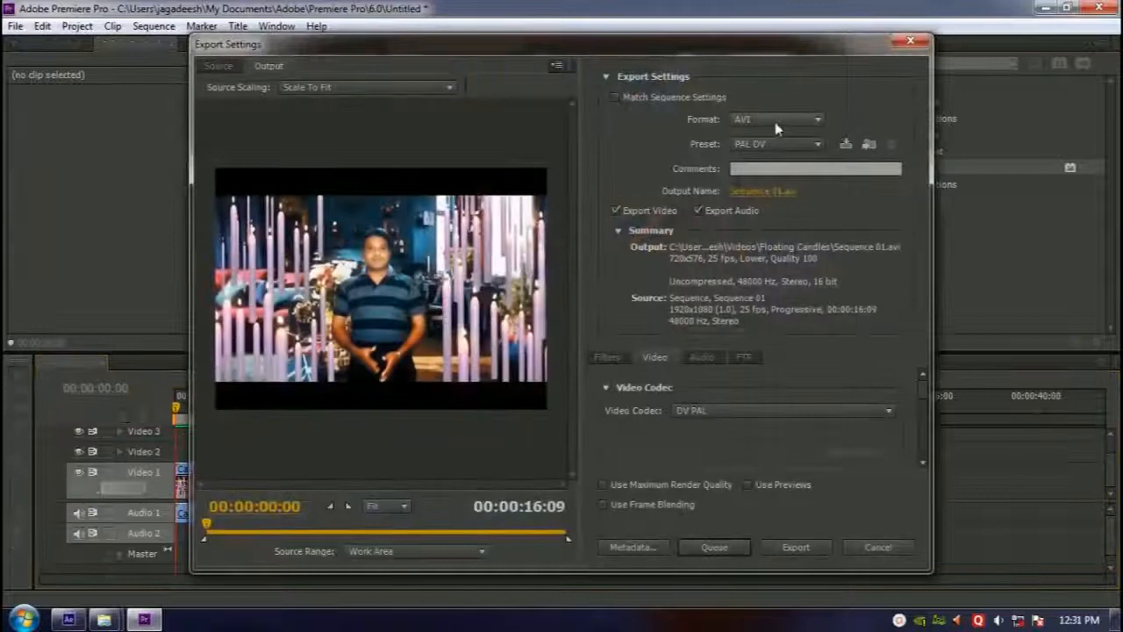
left_click(775, 122)
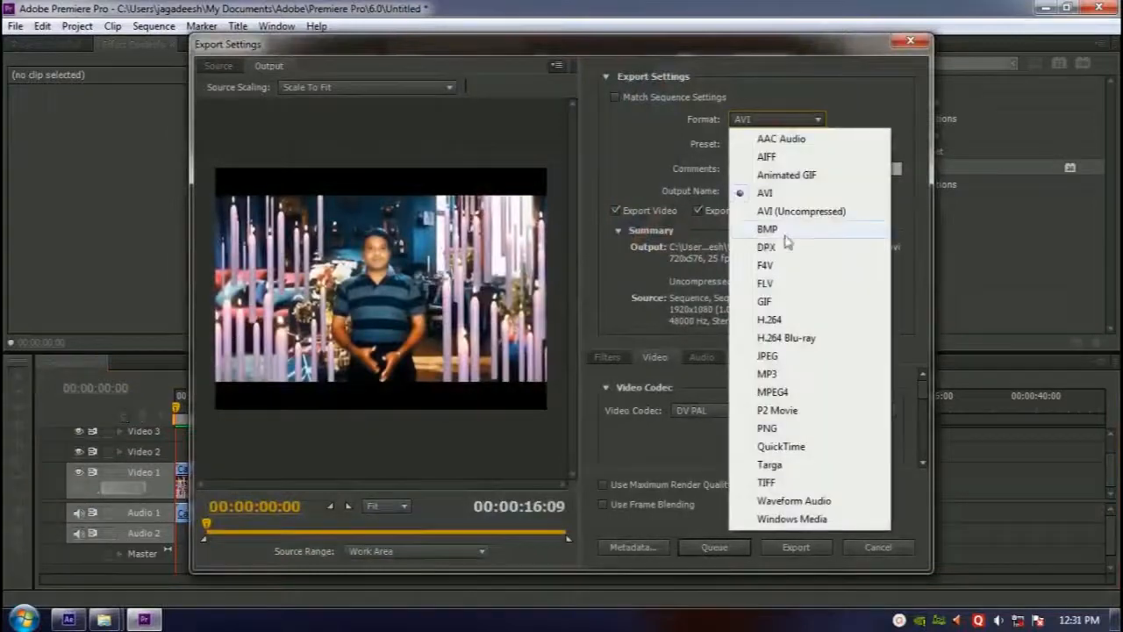
left_click(772, 320)
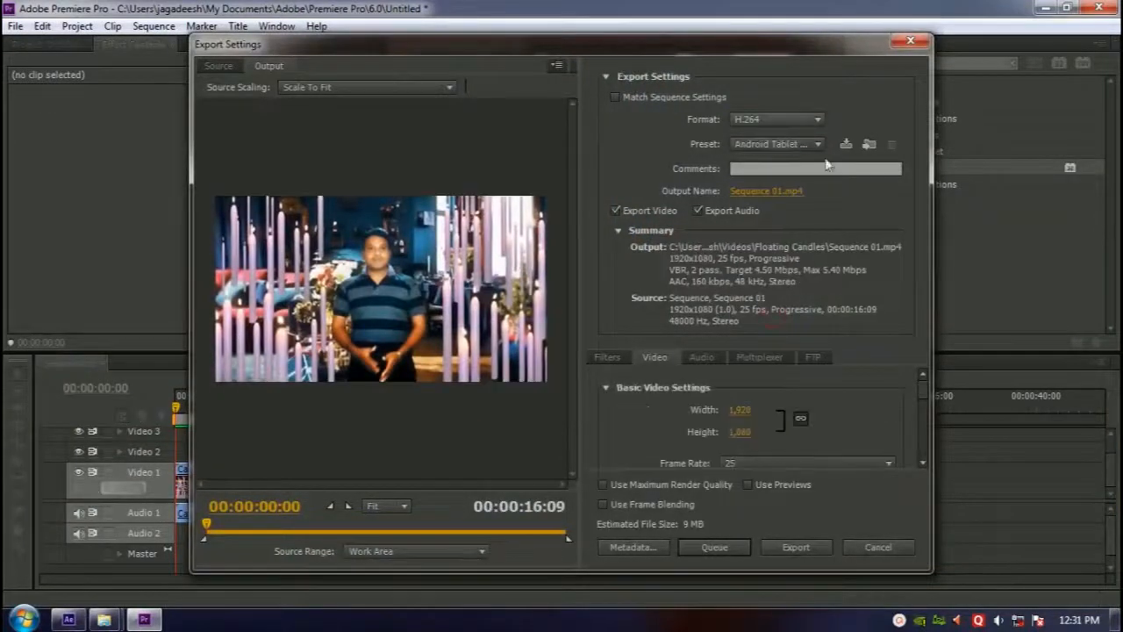
- Name the output file Sv Candel in the Floating Candles folder and export the sequence
left_click(772, 190)
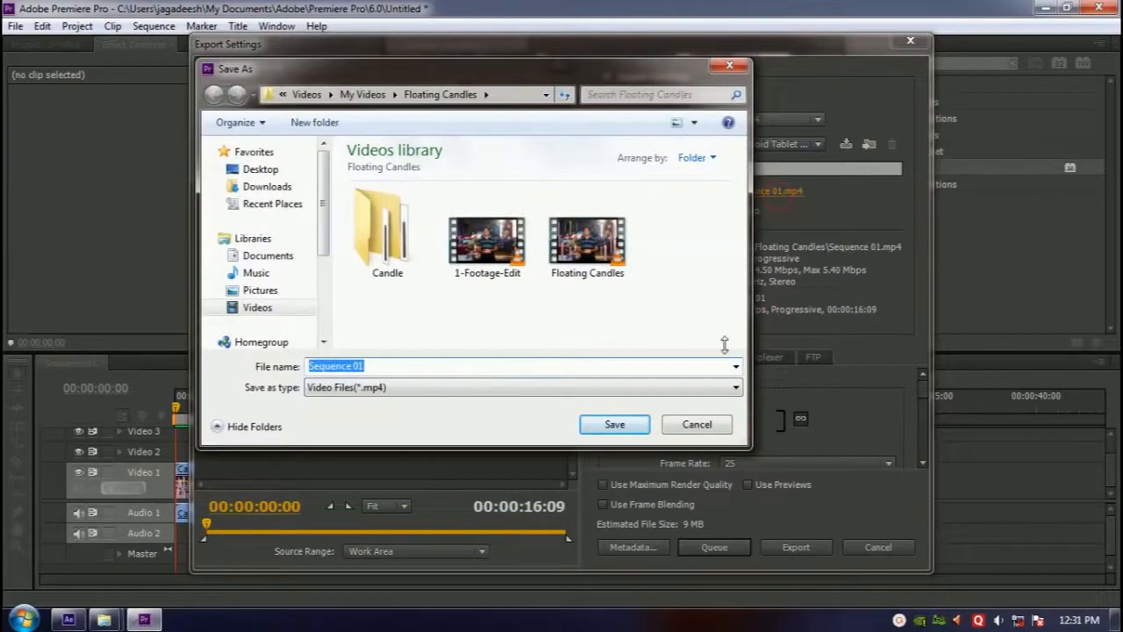
type("Sv Candel")
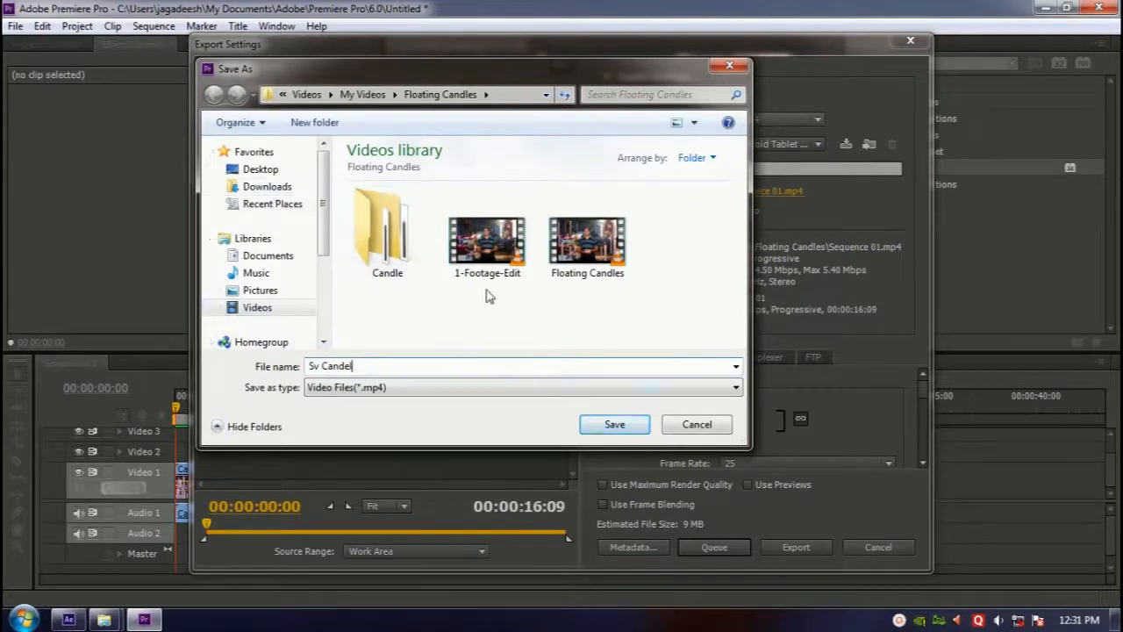
left_click(615, 424)
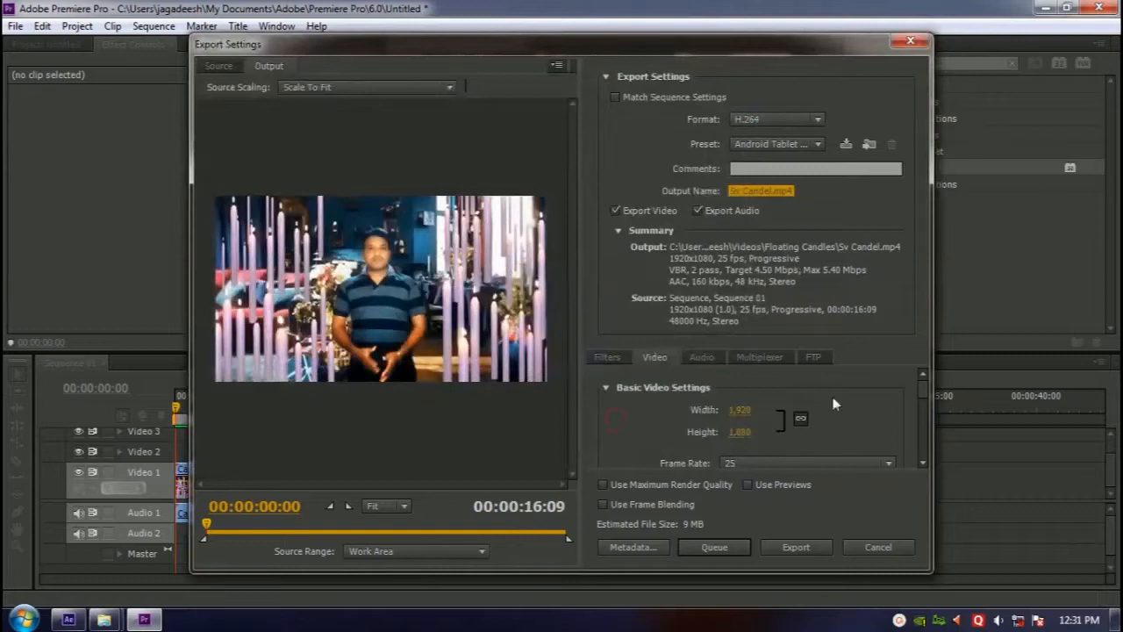
left_click(787, 548)
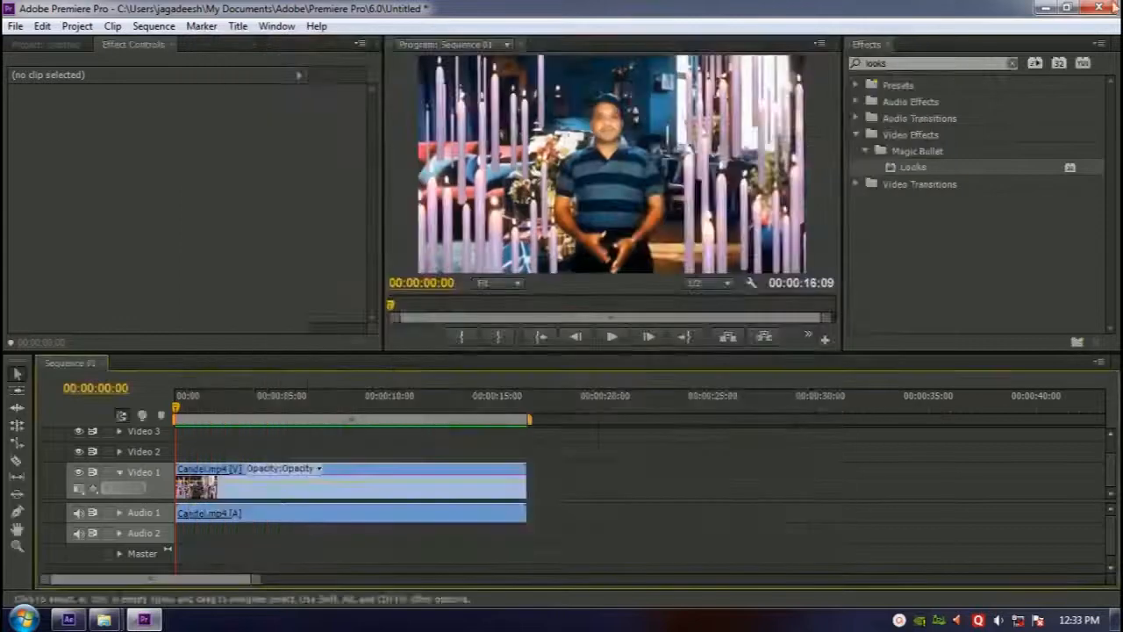
- Close Premiere Pro and play the exported Sv Candel.mp4 full screen in VLC media player
left_click(1099, 7)
left_click(562, 325)
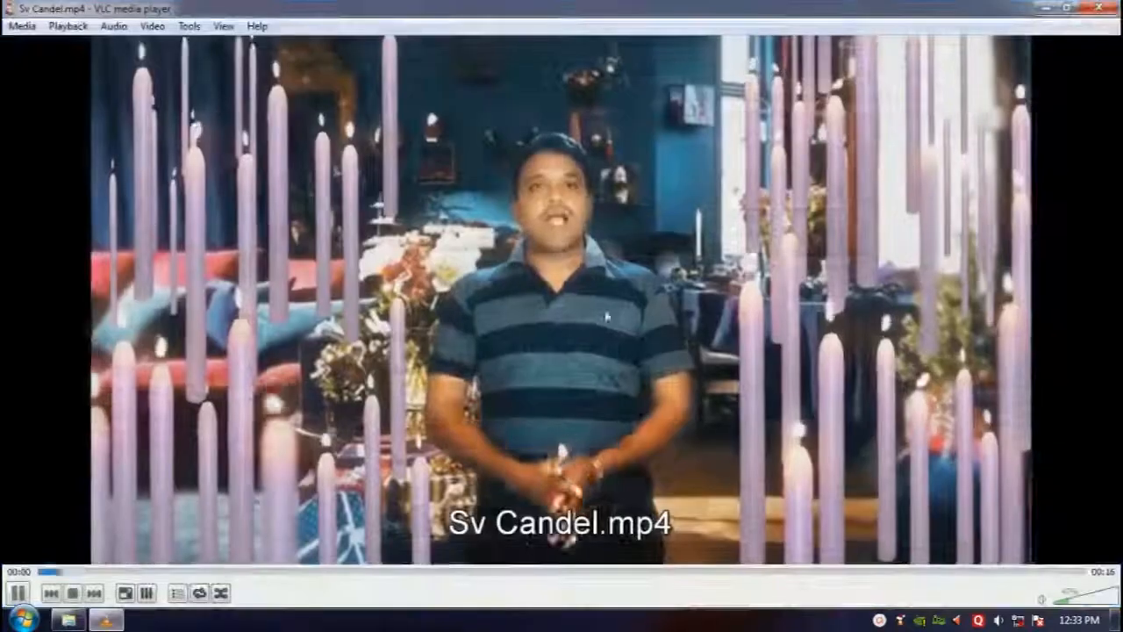
double_click(806, 465)
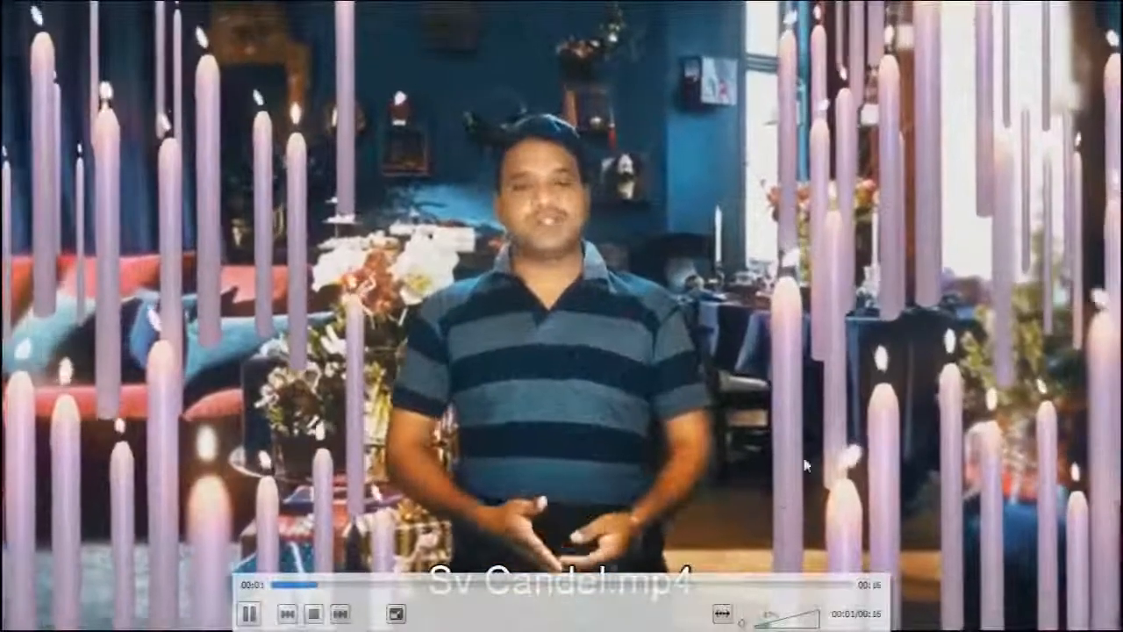